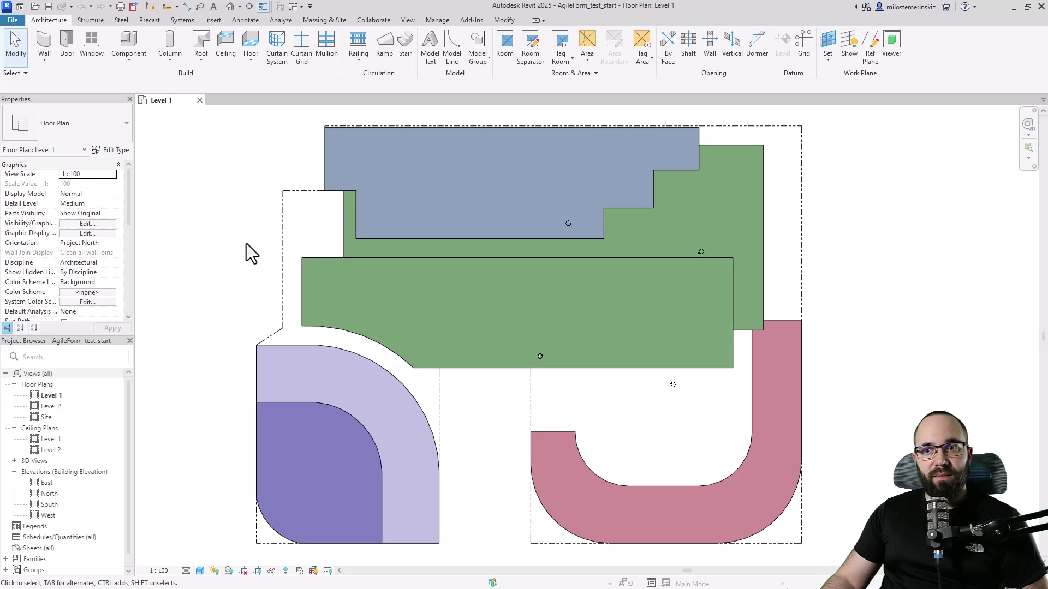
Examine the site's property line, the Tower filled regions, and the tools available for creating property lines and filled regions.
left_click(282, 219)
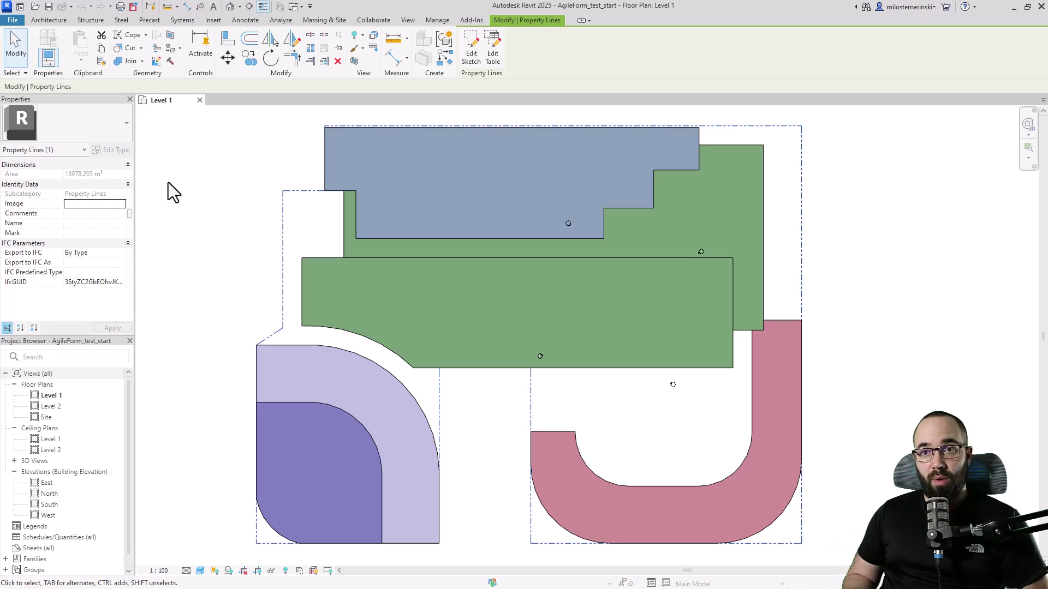
left_click(204, 201)
left_click(322, 20)
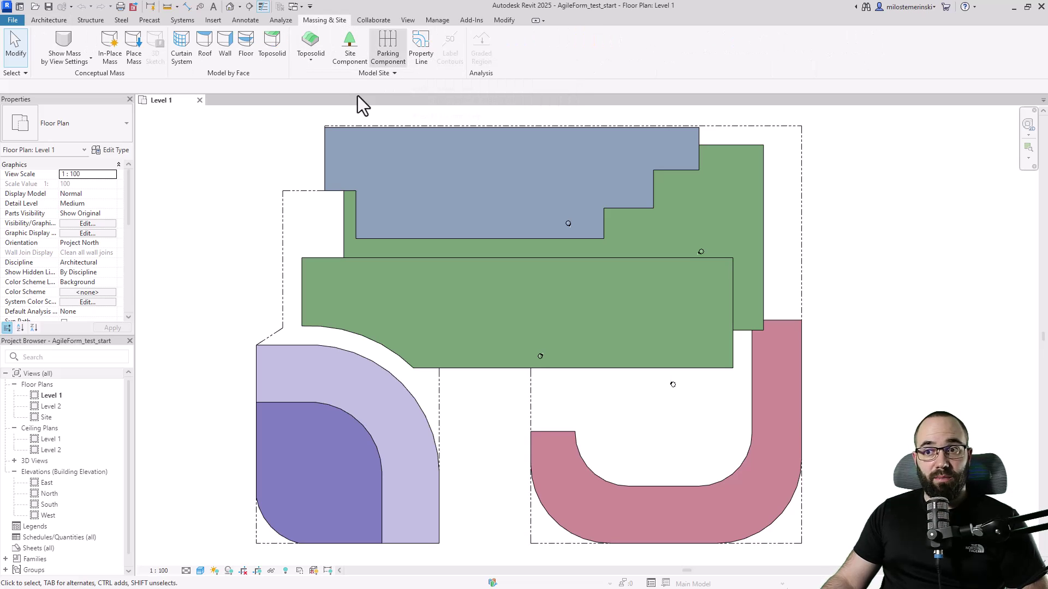
left_click(301, 350)
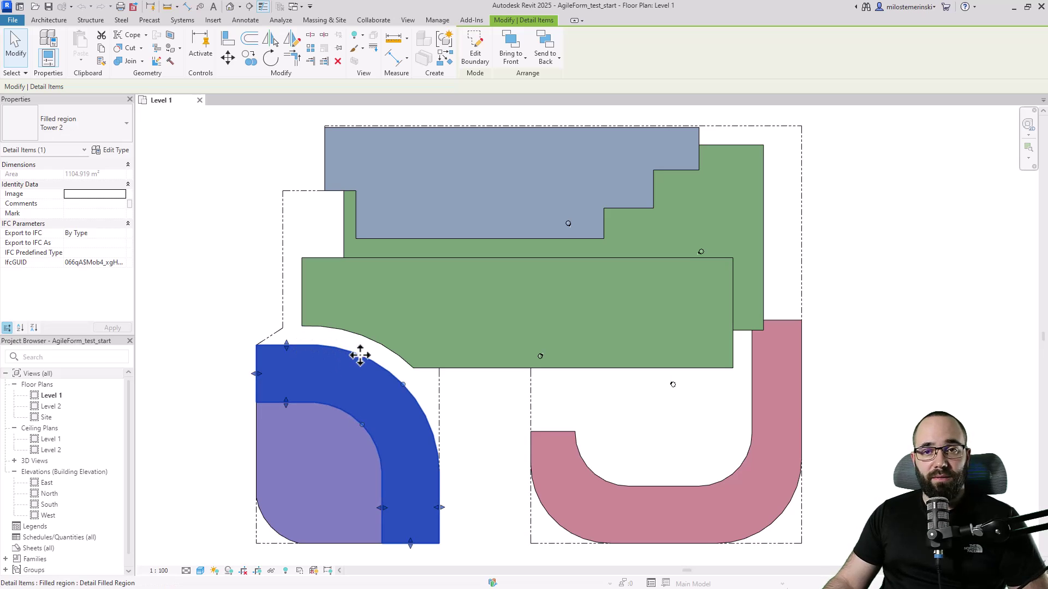
left_click(264, 515)
left_click(246, 317)
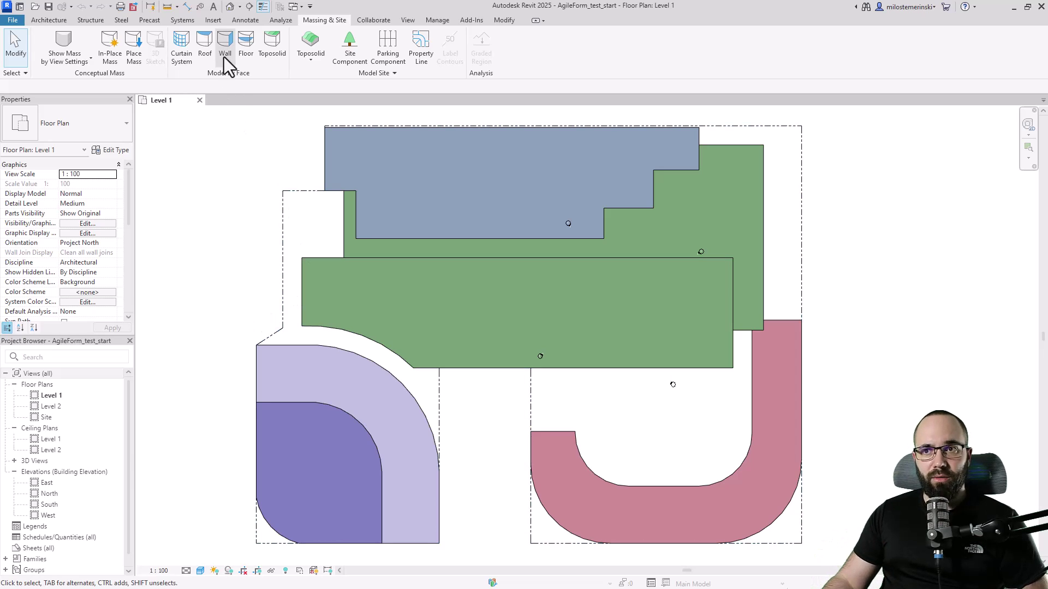
left_click(233, 22)
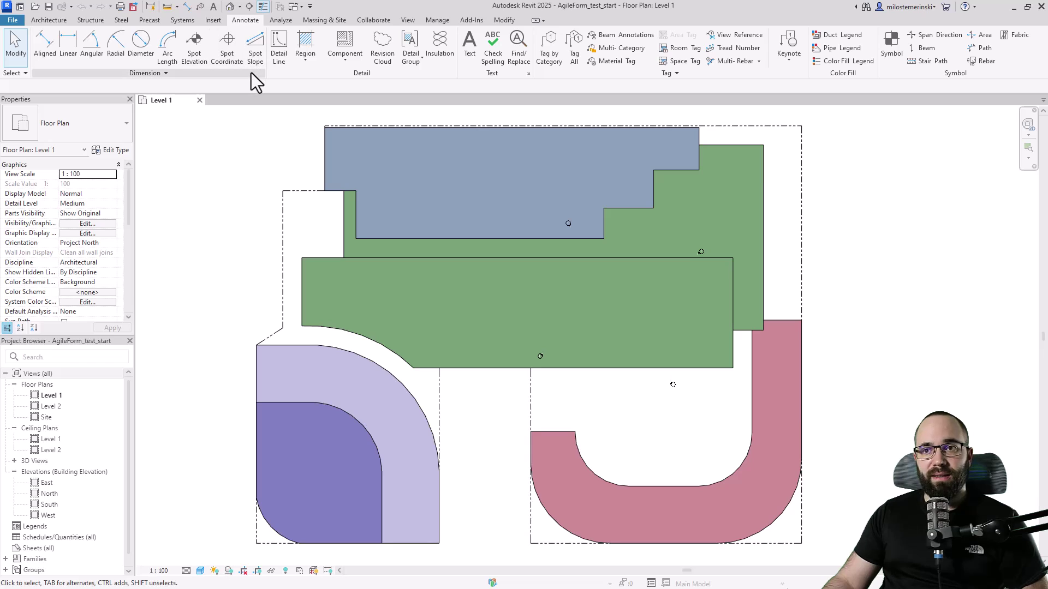
left_click(306, 61)
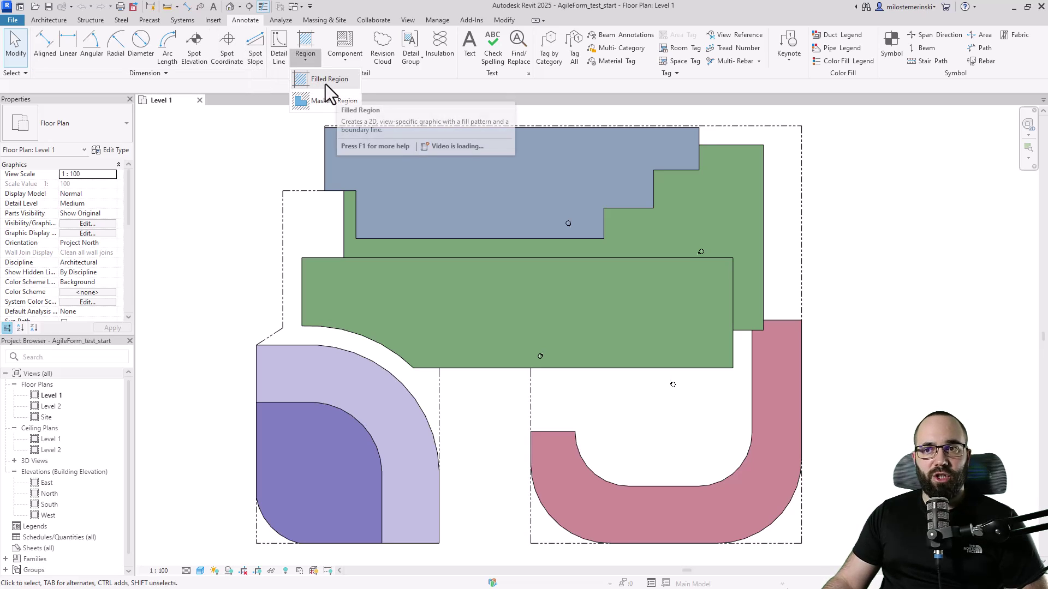
left_click(253, 217)
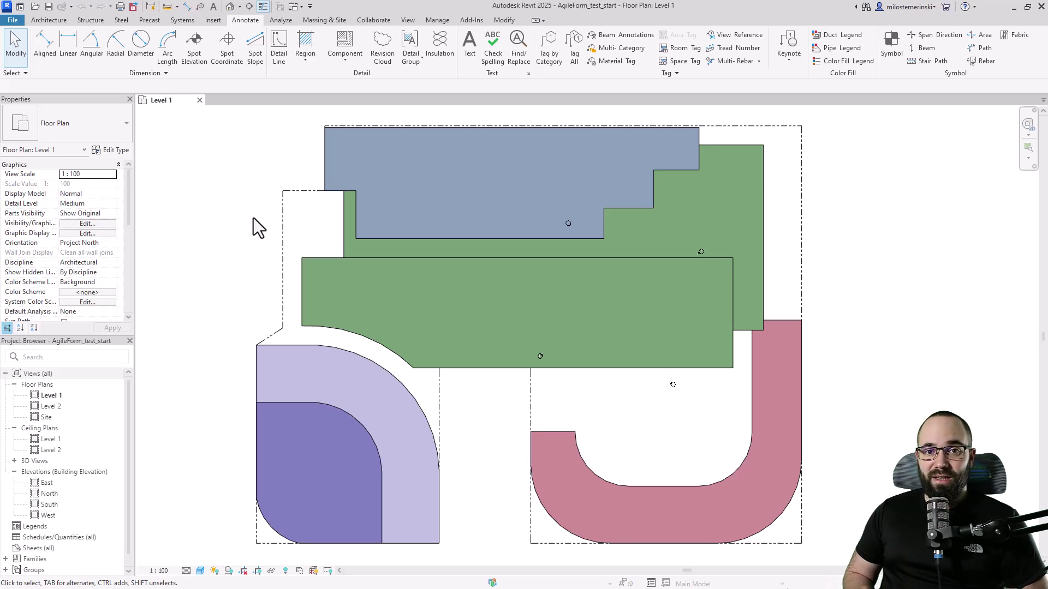
Launch the Planary add-in from Revit.
left_click(472, 21)
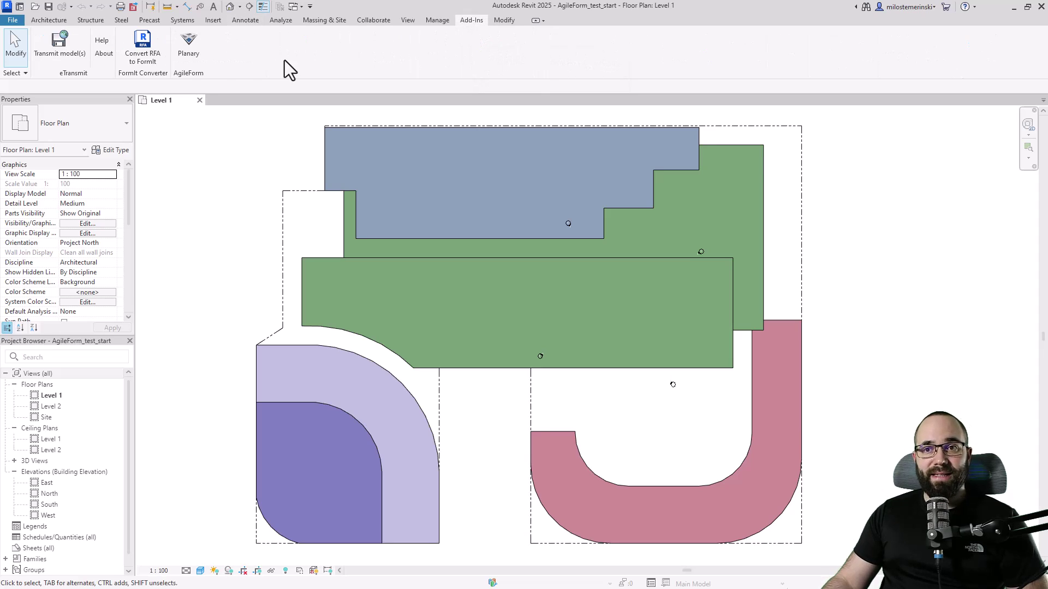
left_click(191, 59)
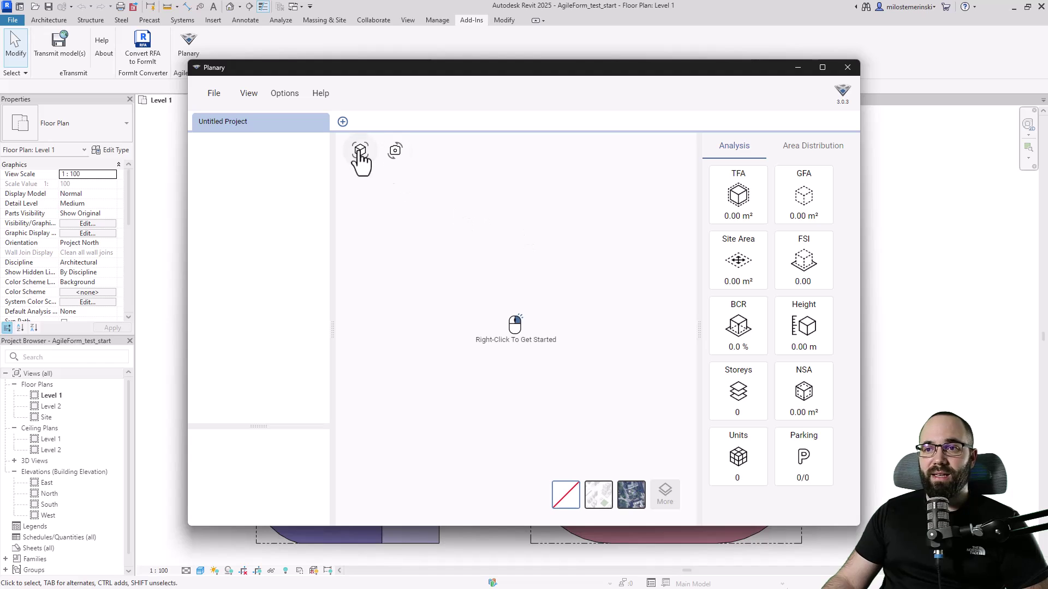
Hide and restore Planary's project tree, and do the same with the analysis display.
left_click(247, 97)
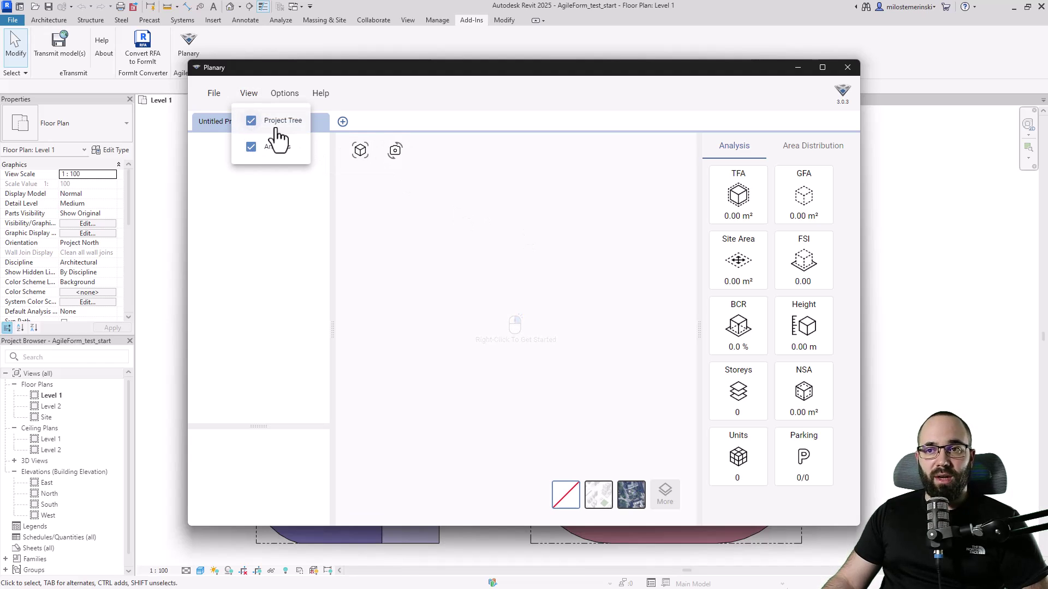
left_click(253, 124)
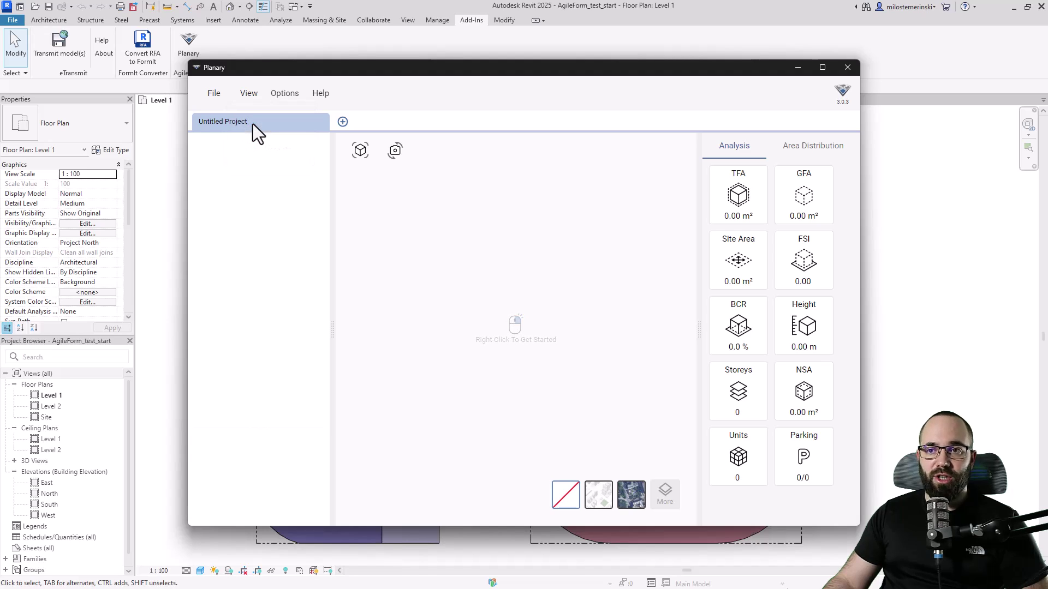
left_click(249, 102)
left_click(253, 121)
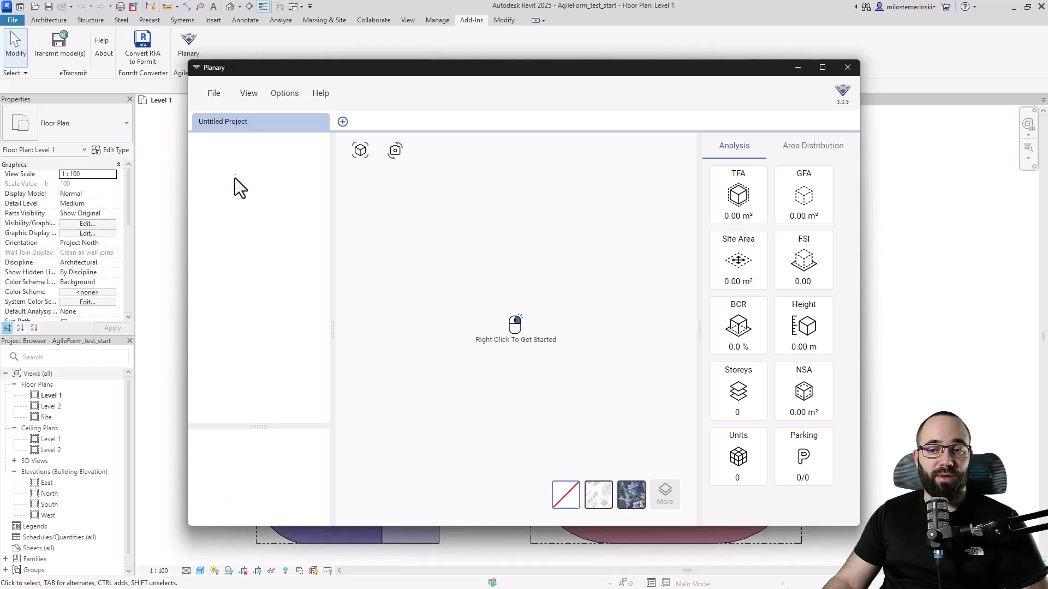
left_click(248, 97)
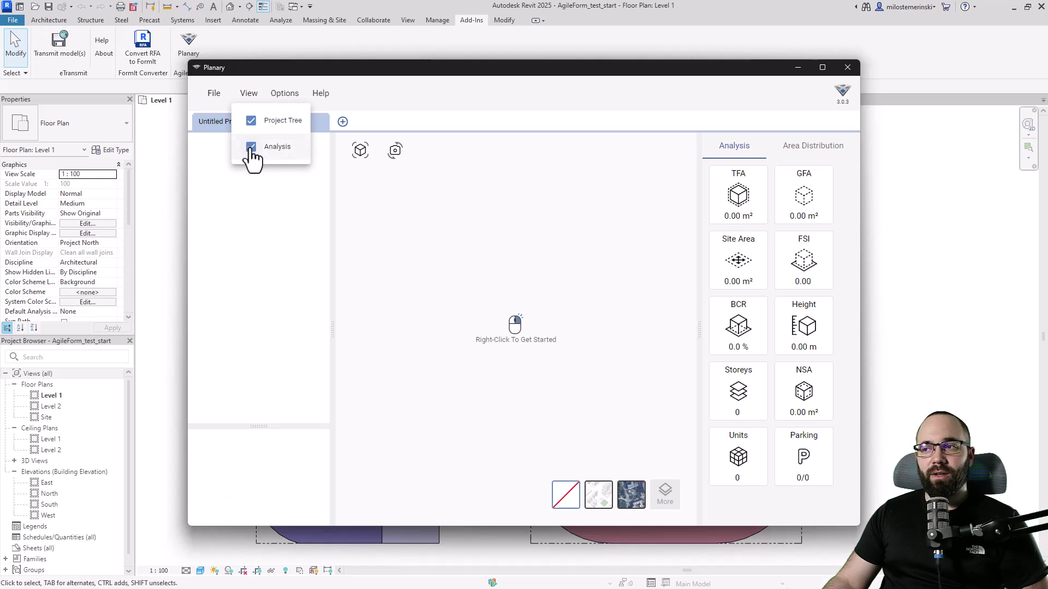
left_click(251, 151)
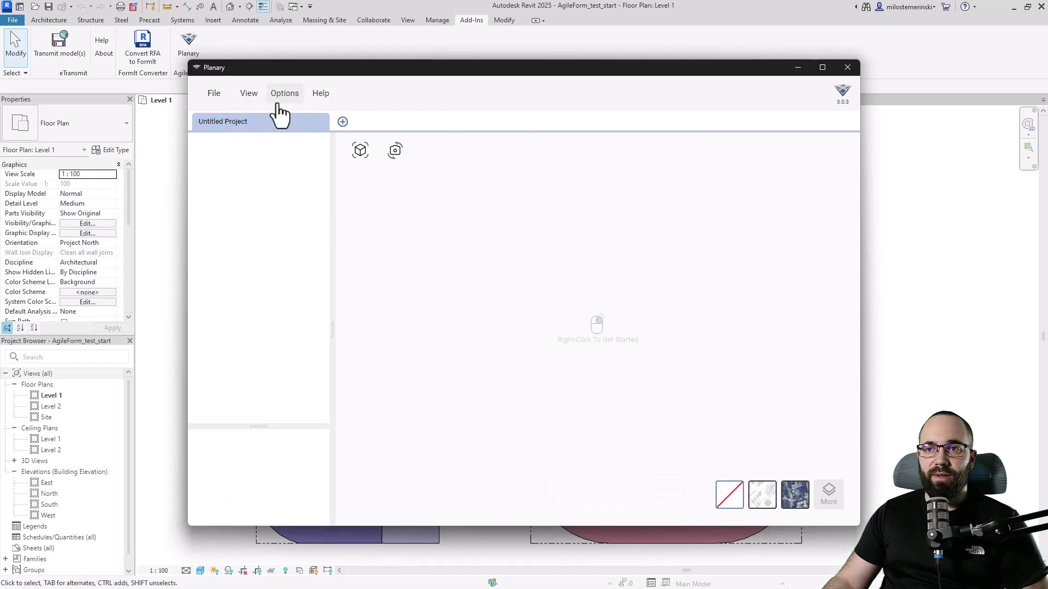
left_click(250, 101)
left_click(248, 150)
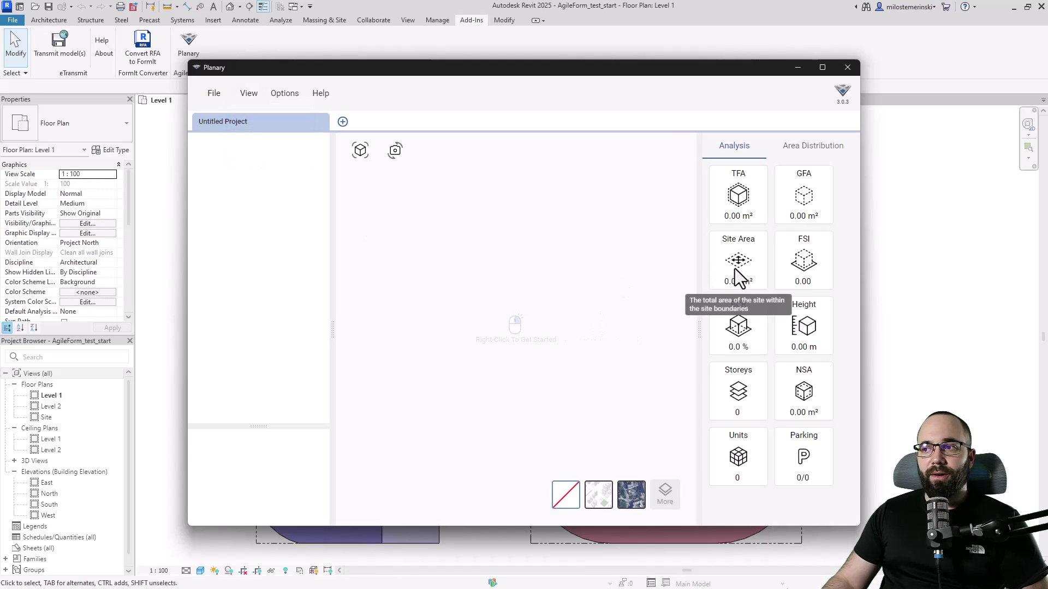
Arrange the Planary window beside the Level 1 plan so the site drawing stays visible next to it.
left_click_drag(643, 71, 521, 68)
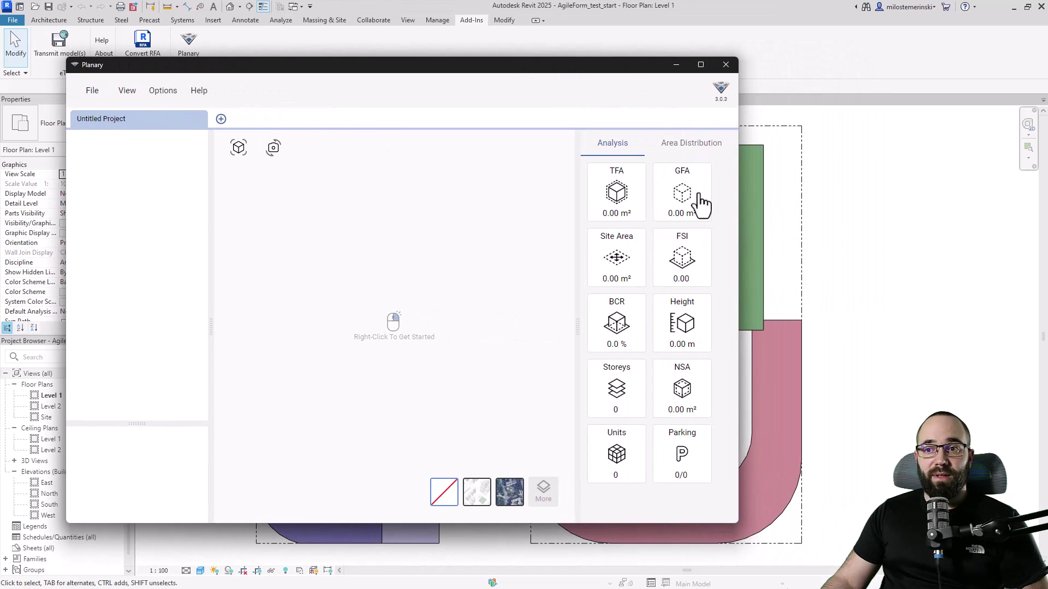
left_click(893, 299)
scroll(760, 339, "down", 3)
middle_click_drag(609, 370, 770, 360)
scroll(755, 289, "up", 3)
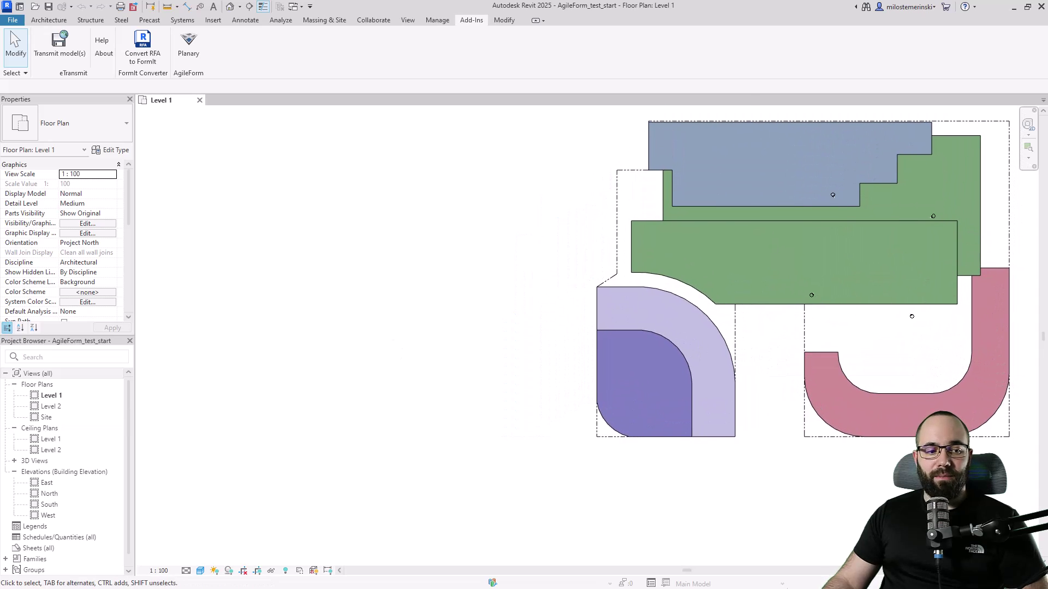
key("alt+Tab")
left_click_drag(458, 77, 425, 64)
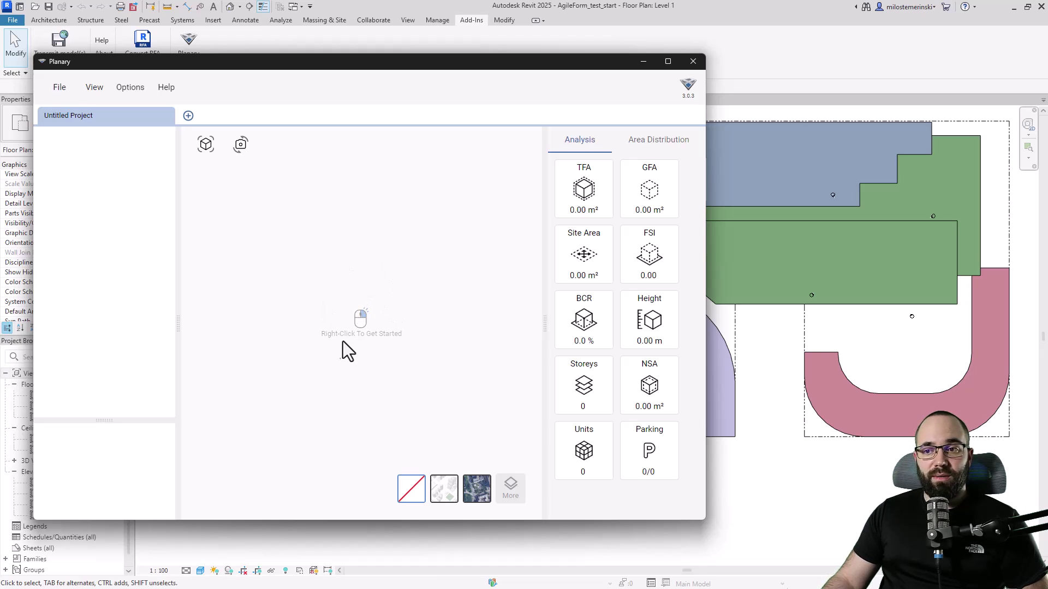
Add a site to the Planary project using the property line in the Level 1 plan.
right_click(314, 267)
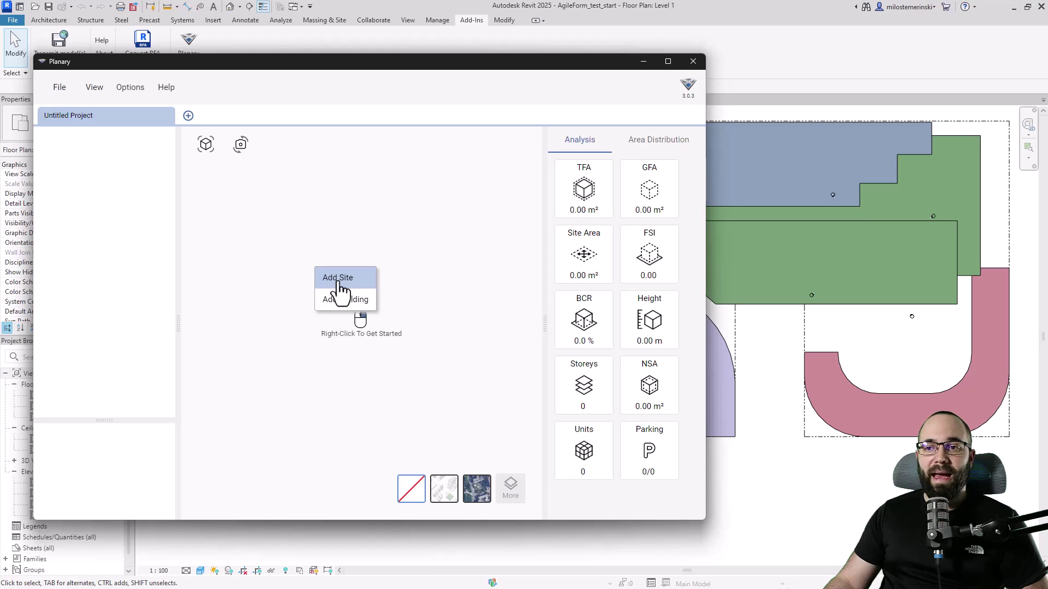
left_click(338, 279)
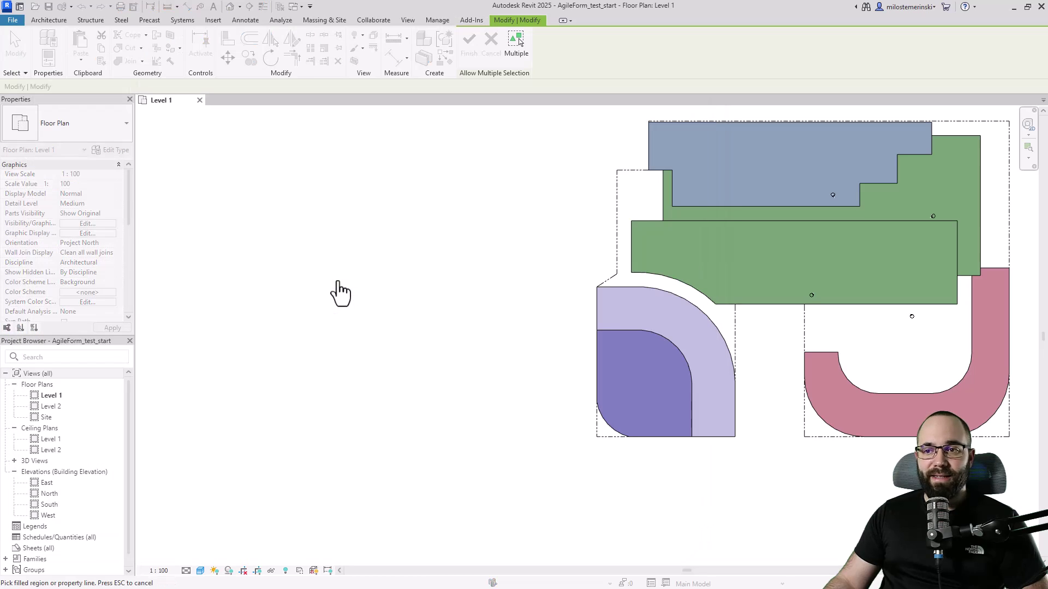
left_click(617, 276)
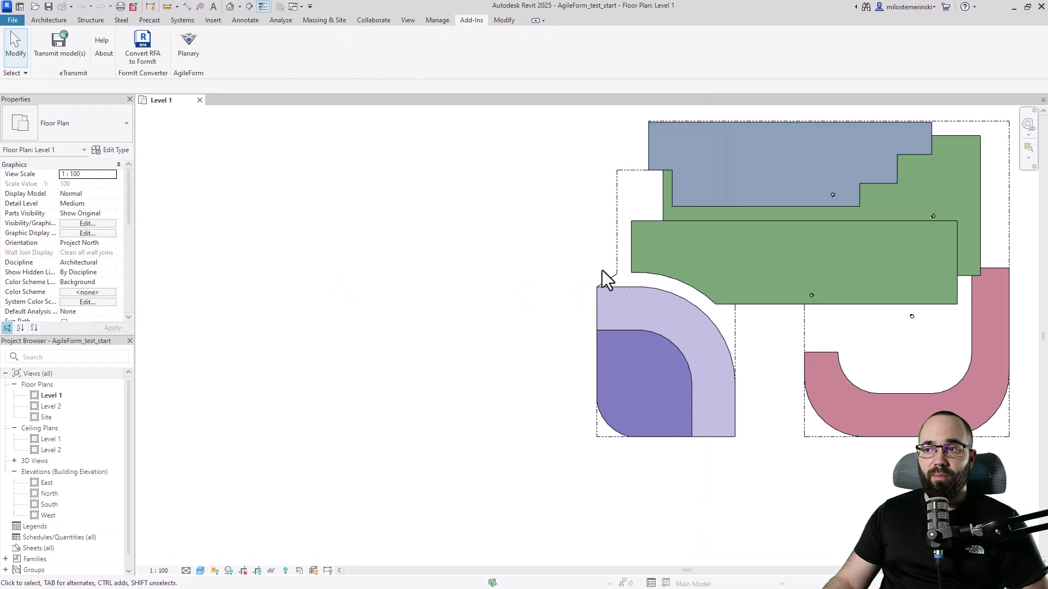
key("Return")
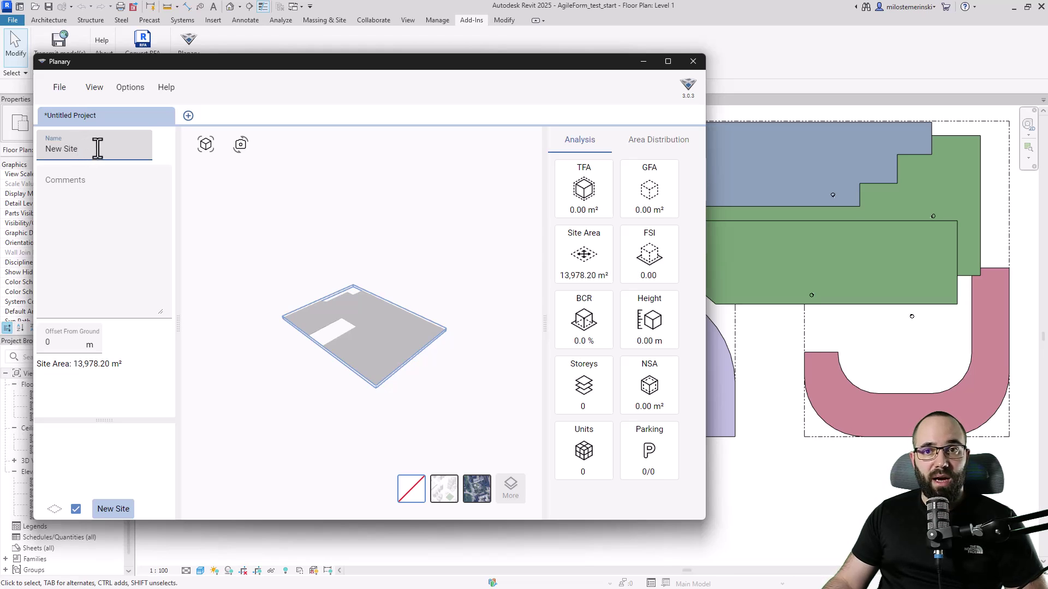
Rename the new site as Property Area and check the descriptions of its analysis metrics.
left_click_drag(96, 149, 38, 149)
type("Property Area")
left_click(80, 218)
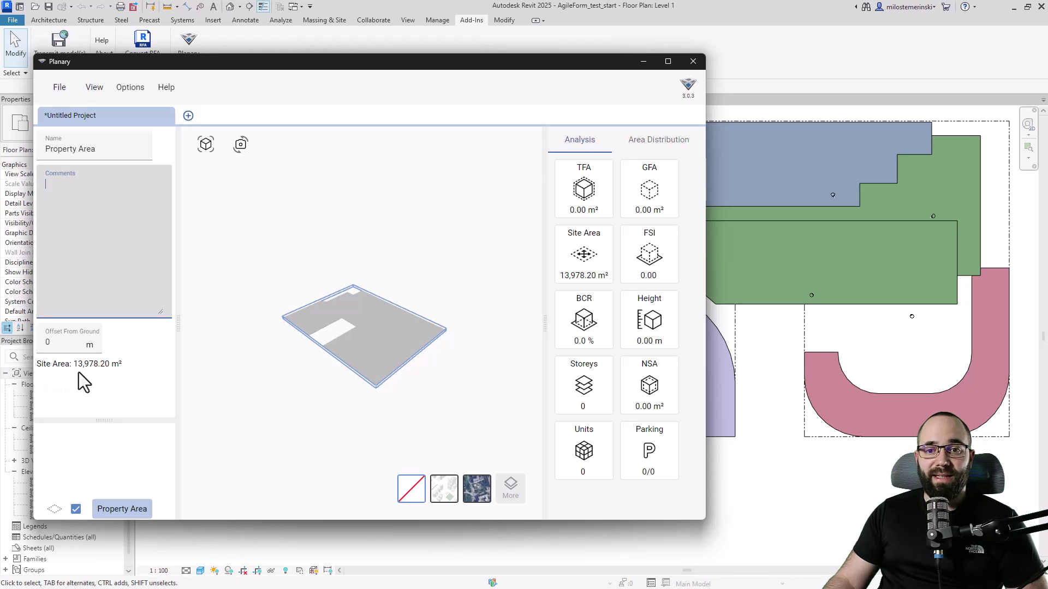
left_click(457, 241)
mouse_move(567, 166)
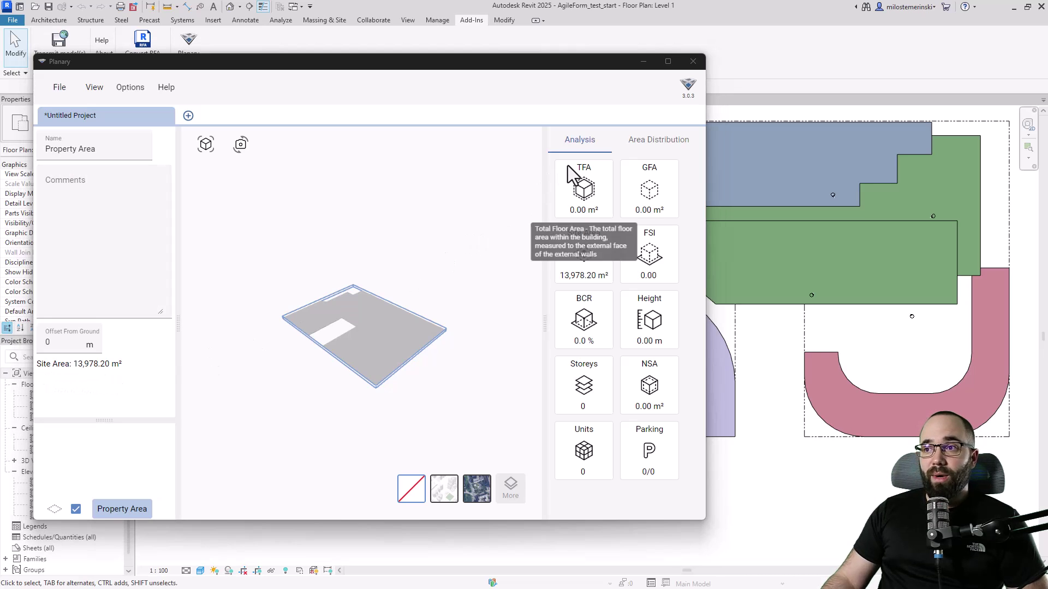
mouse_move(559, 284)
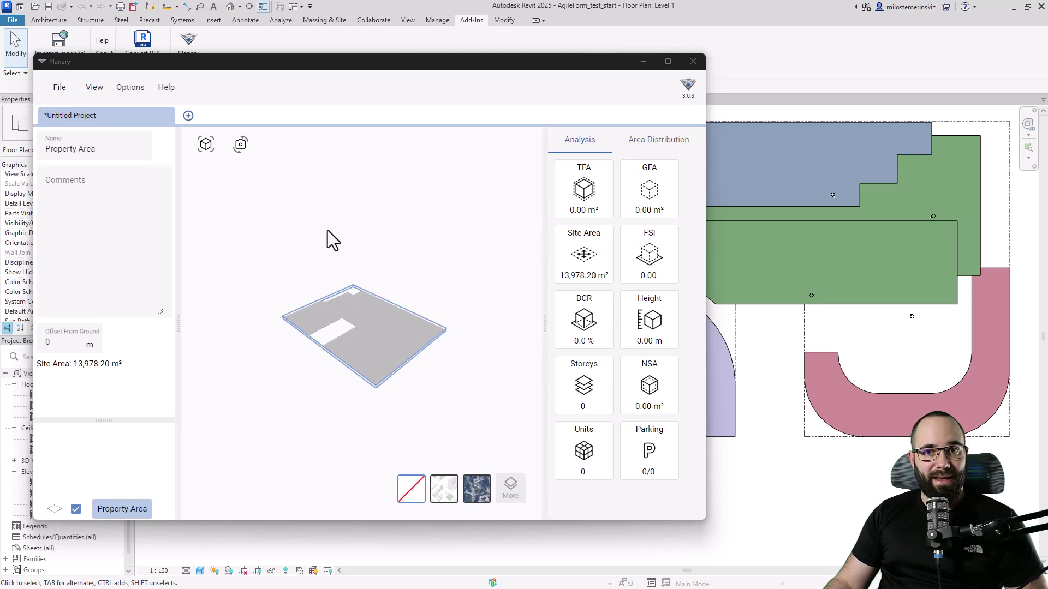
Add a building to the Property Area site from the Tower filled region and inspect its massing.
left_click(349, 320)
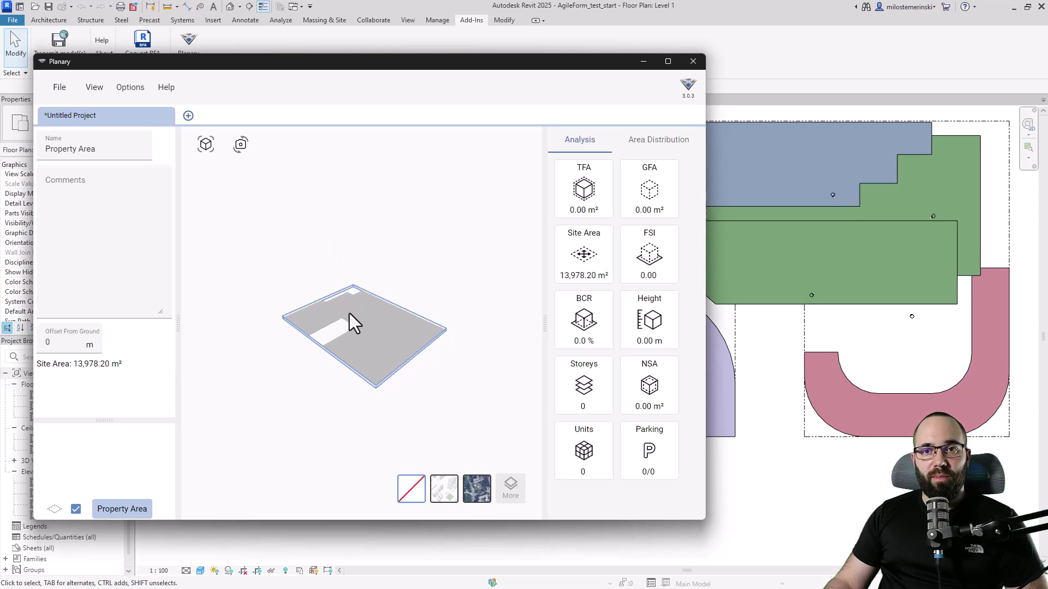
right_click(349, 314)
left_click(362, 327)
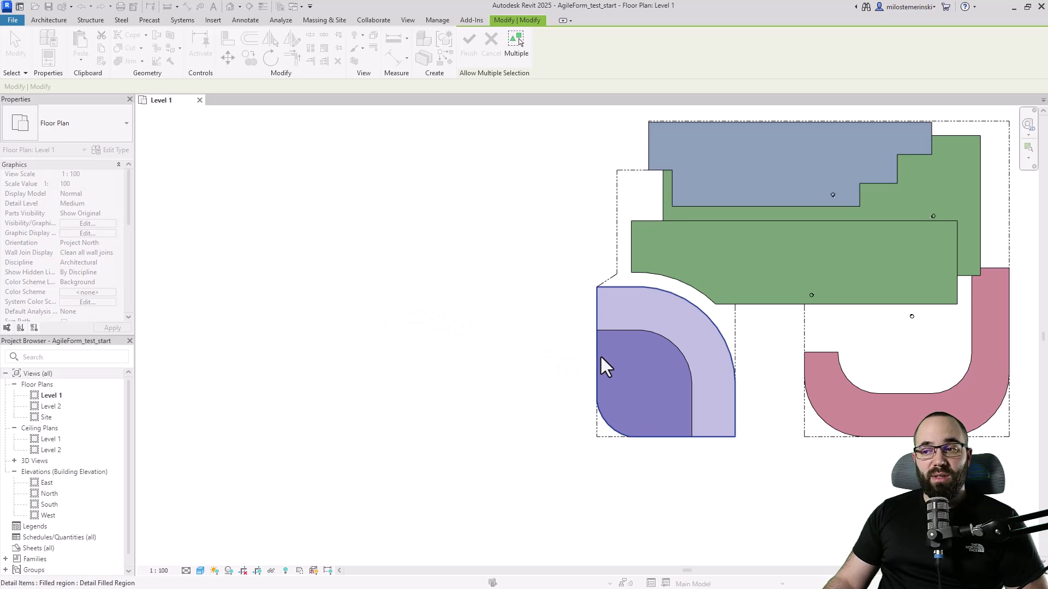
left_click(607, 423)
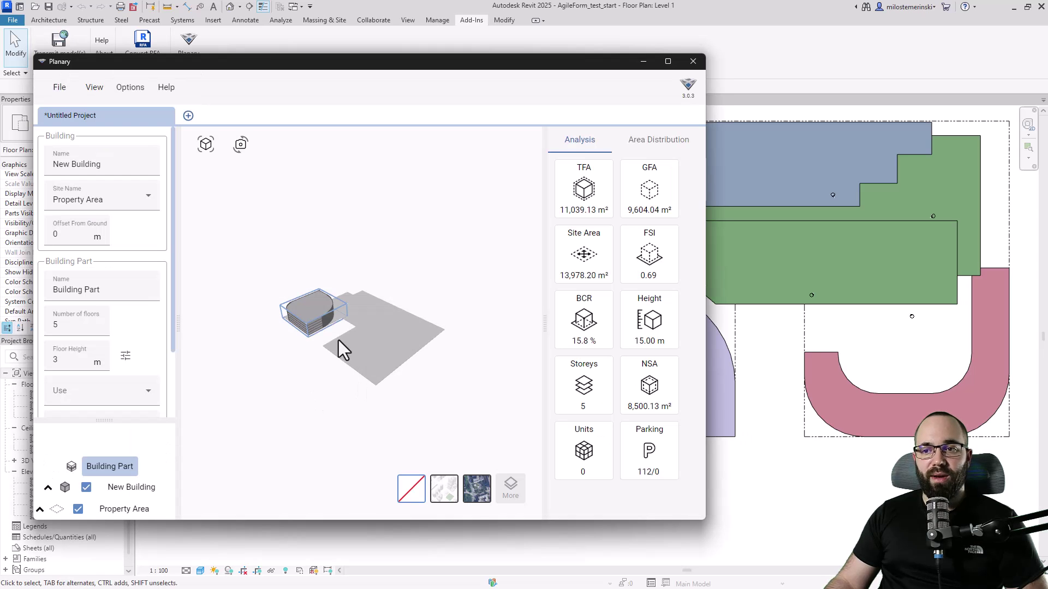
scroll(284, 317, "up", 4)
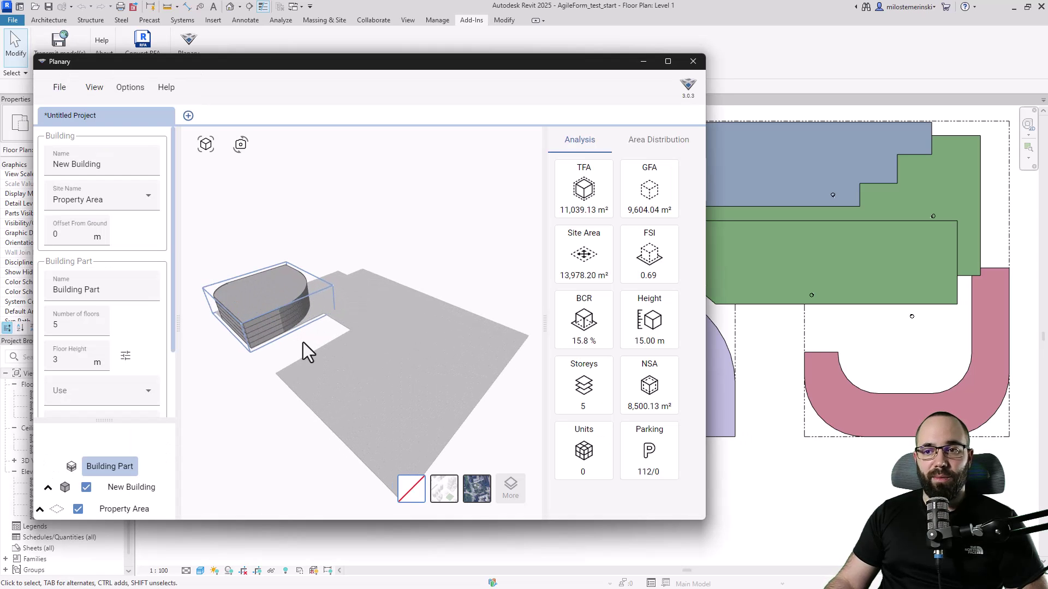
left_click_drag(296, 342, 365, 347)
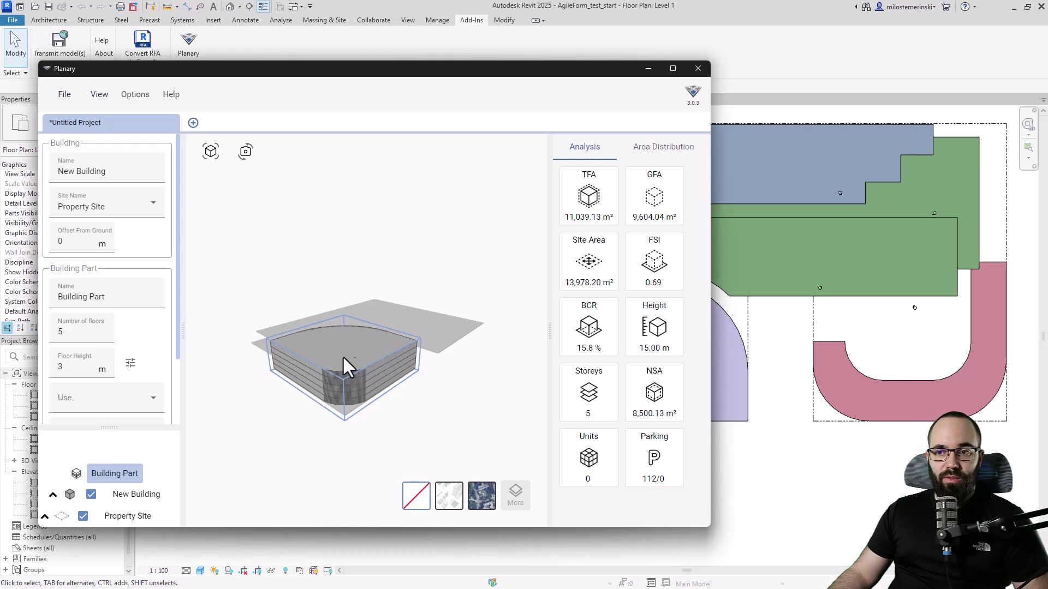
Test the live link by stretching the Tower filled region's straight left edge outward, and undo the stretch.
left_click(751, 439)
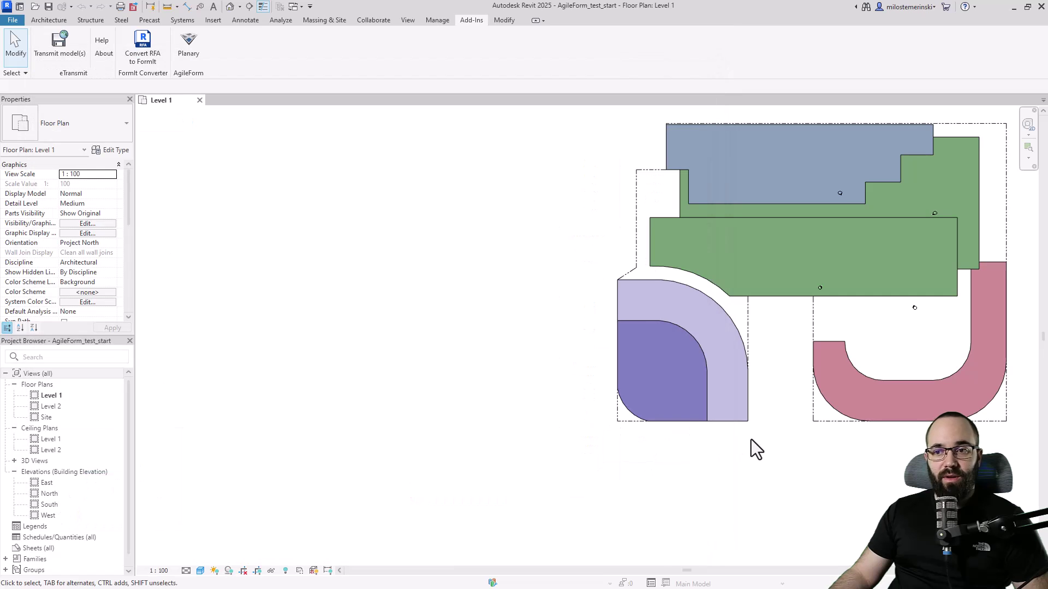
left_click(623, 403)
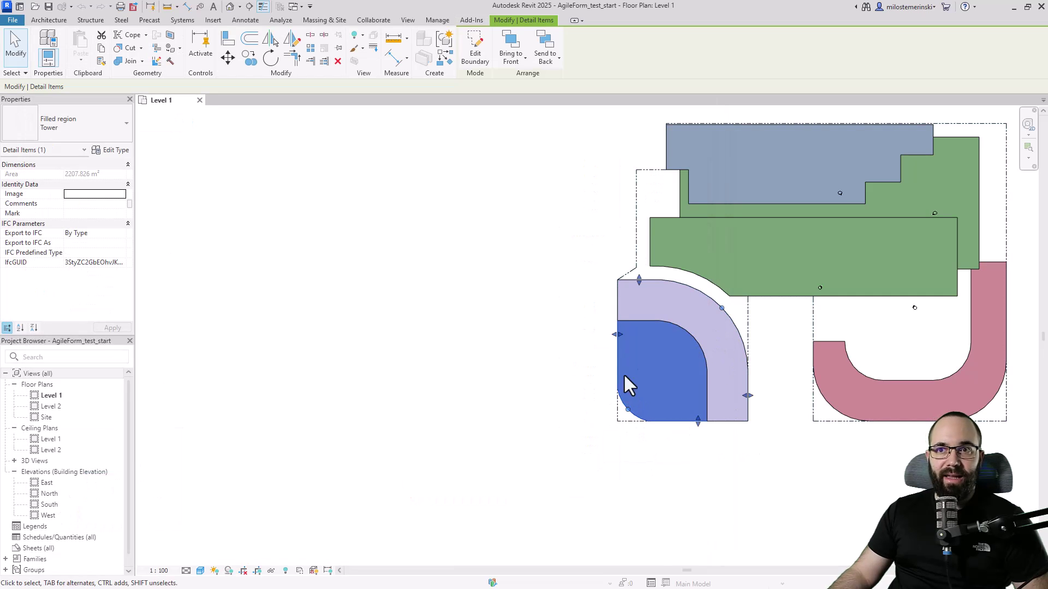
left_click_drag(615, 335, 442, 352)
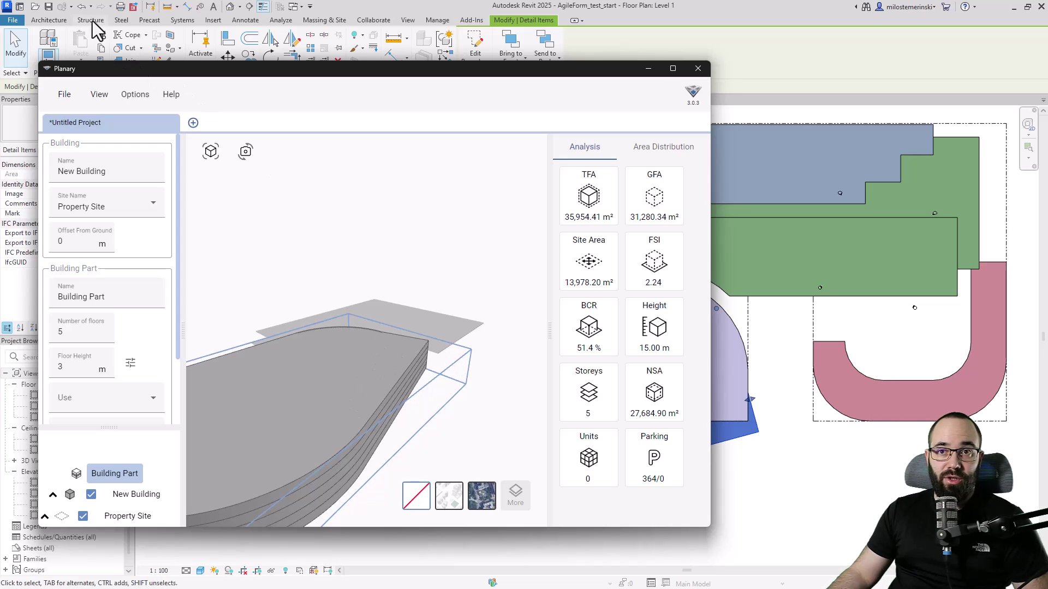
left_click(82, 6)
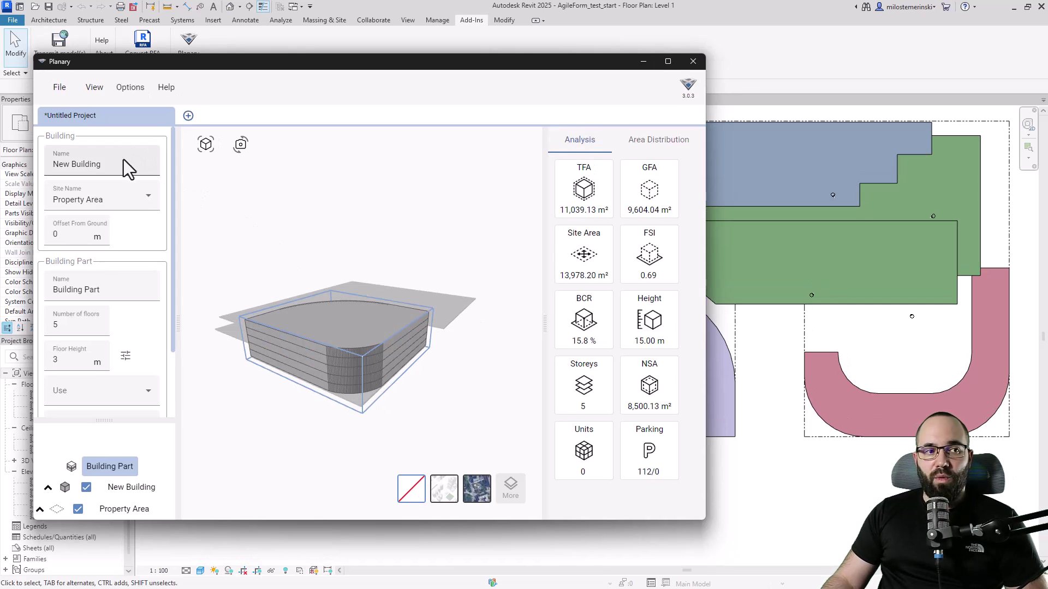
Rename the new building as Retail and its building part as Tower.
left_click_drag(116, 164, 50, 167)
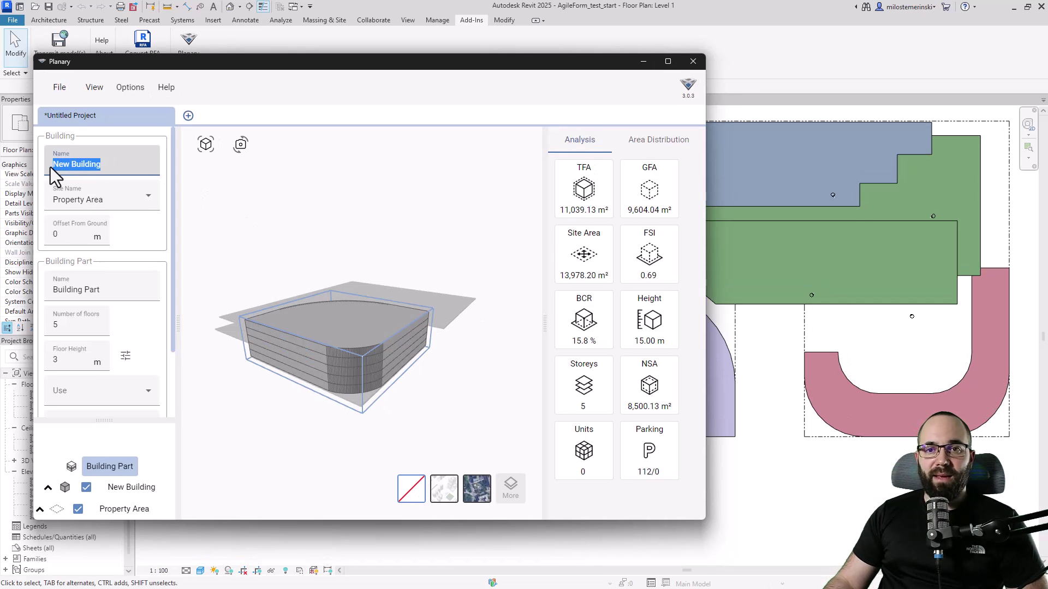
type("Retail")
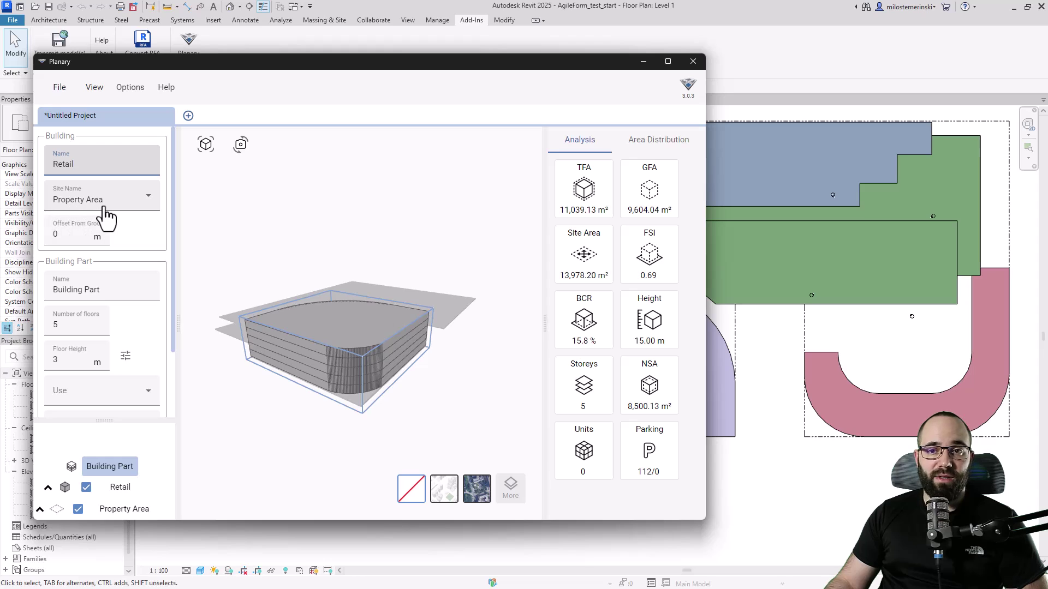
left_click(109, 288)
triple_click(71, 293)
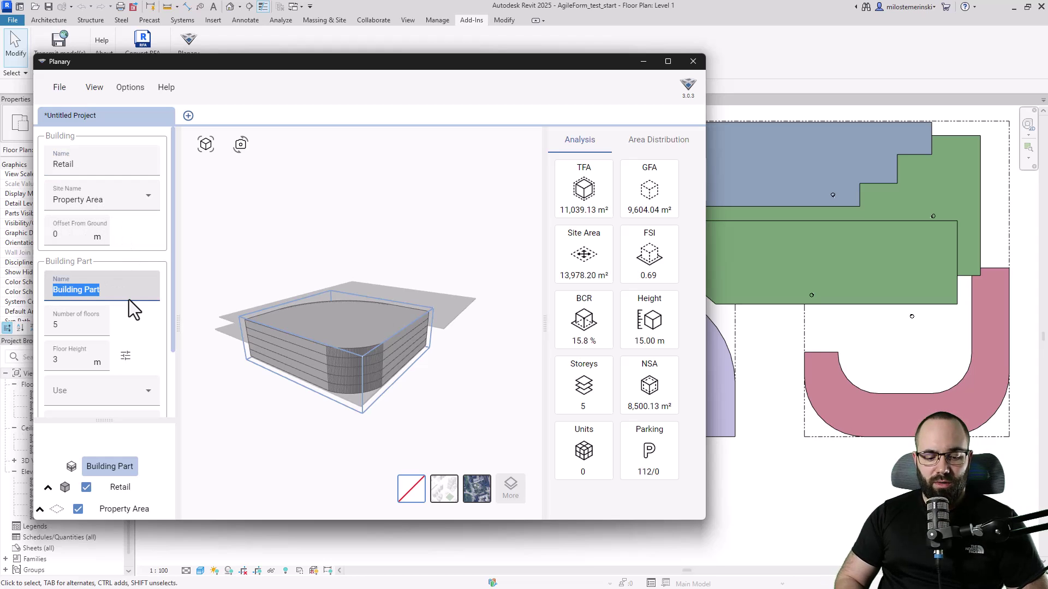
type("Tower")
Set the Tower building part's floor height to 4 m.
left_click(65, 327)
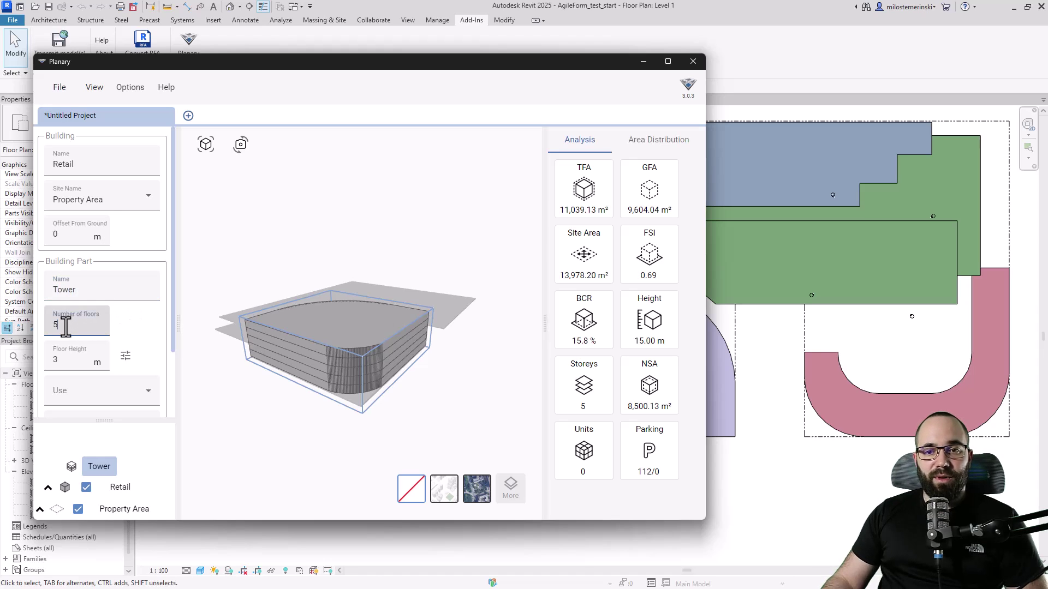
double_click(52, 360)
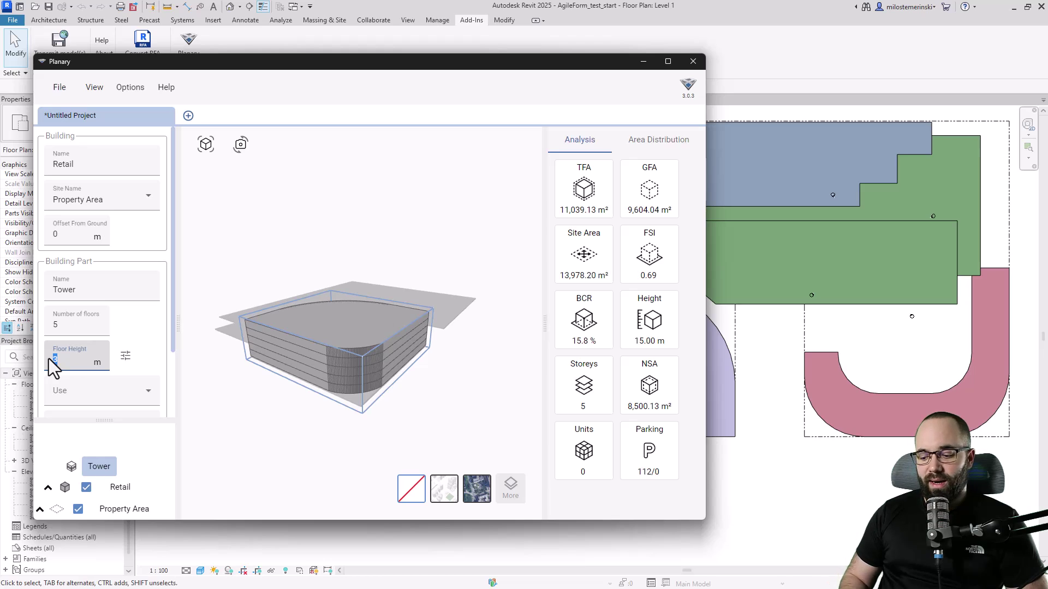
type("4")
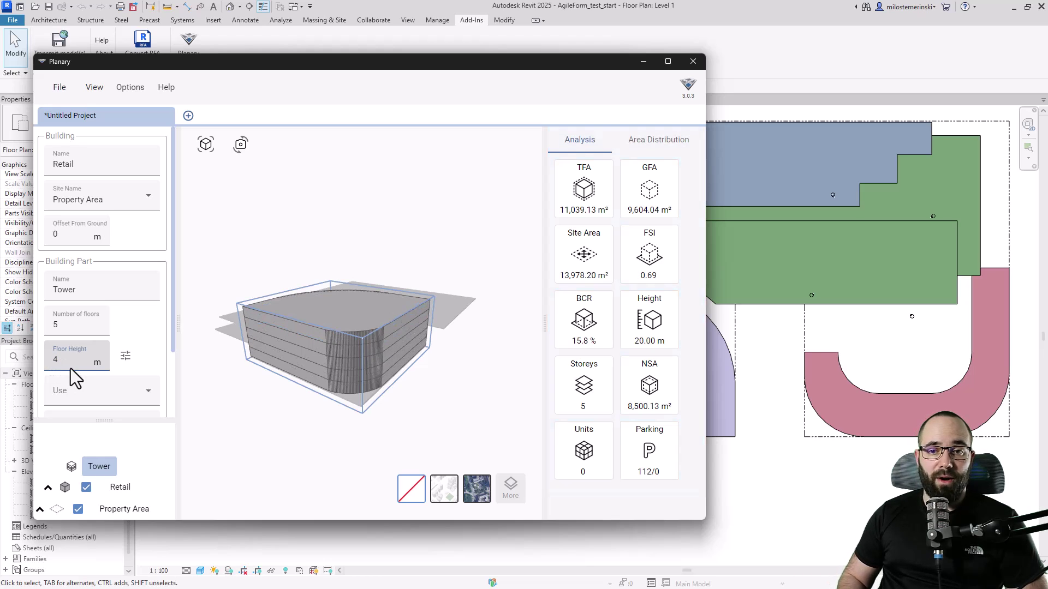
Assign the Retail use and the Tower A section to the Tower part, trying the Underground option and switching it back off.
scroll(120, 326, "down", 2)
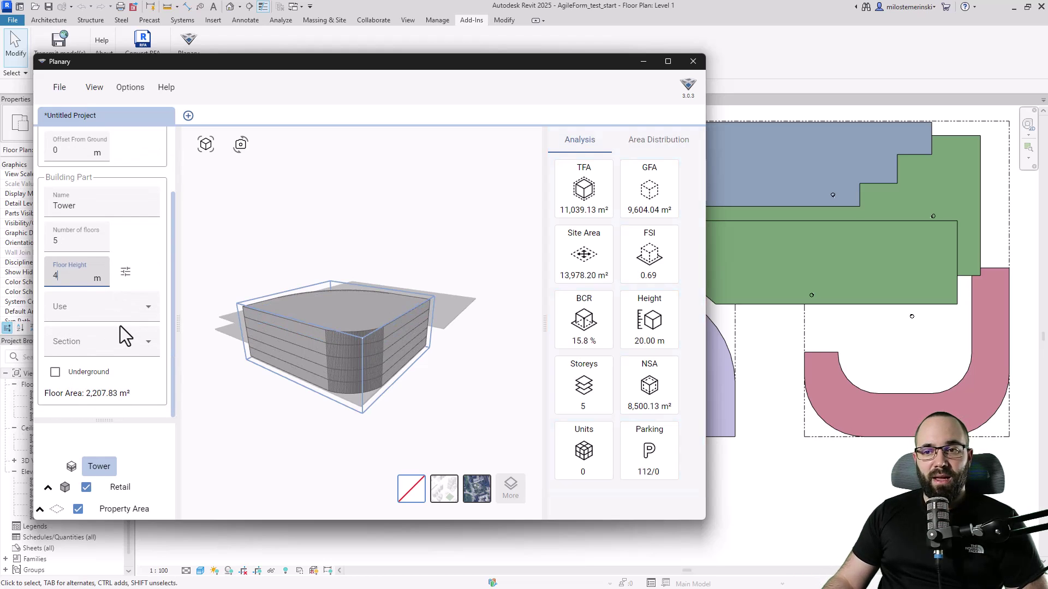
left_click(90, 321)
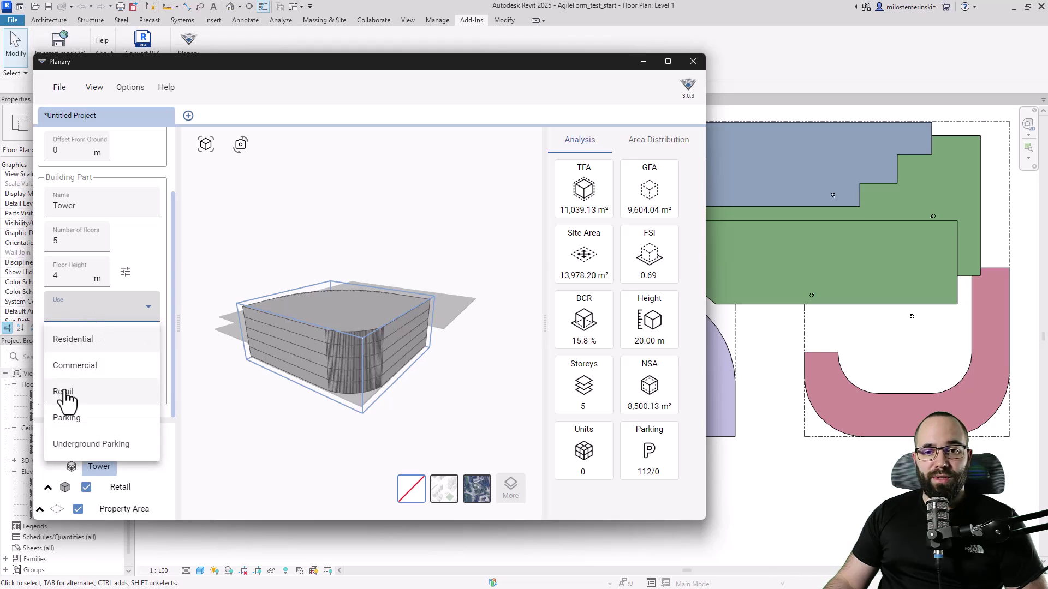
left_click(65, 392)
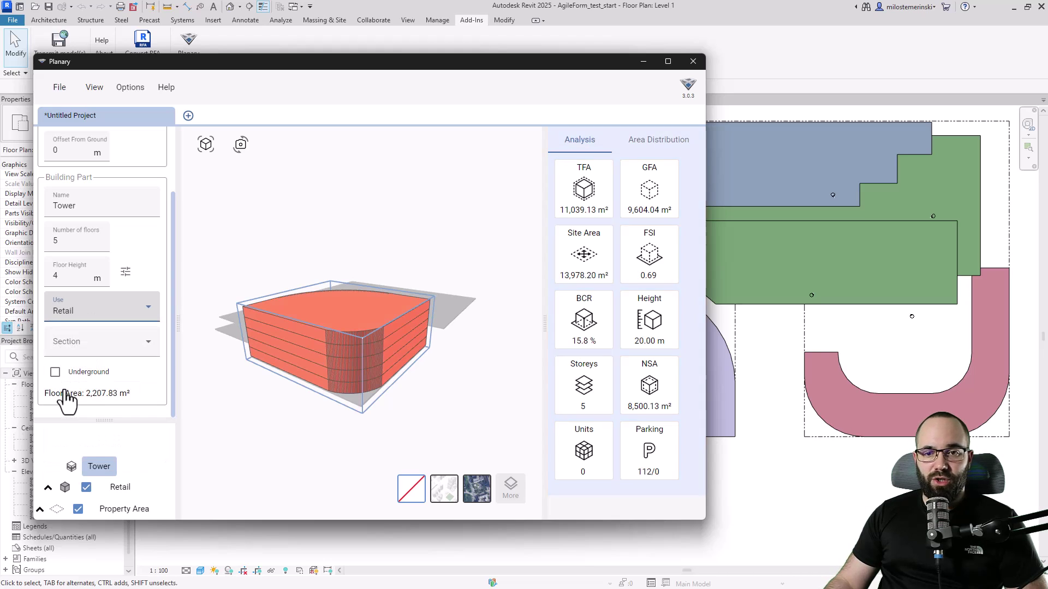
left_click(123, 347)
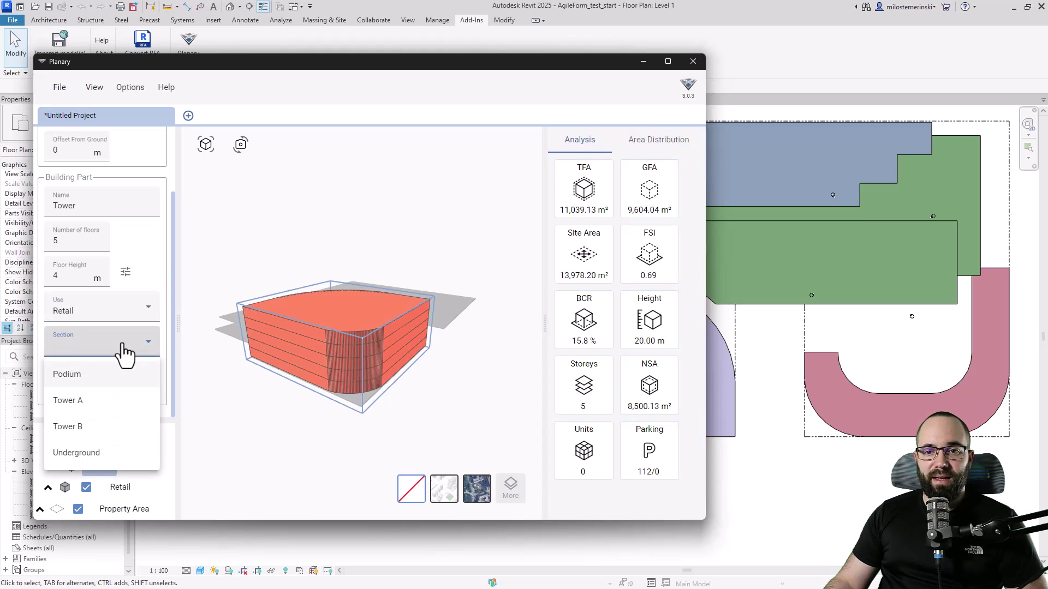
left_click(80, 402)
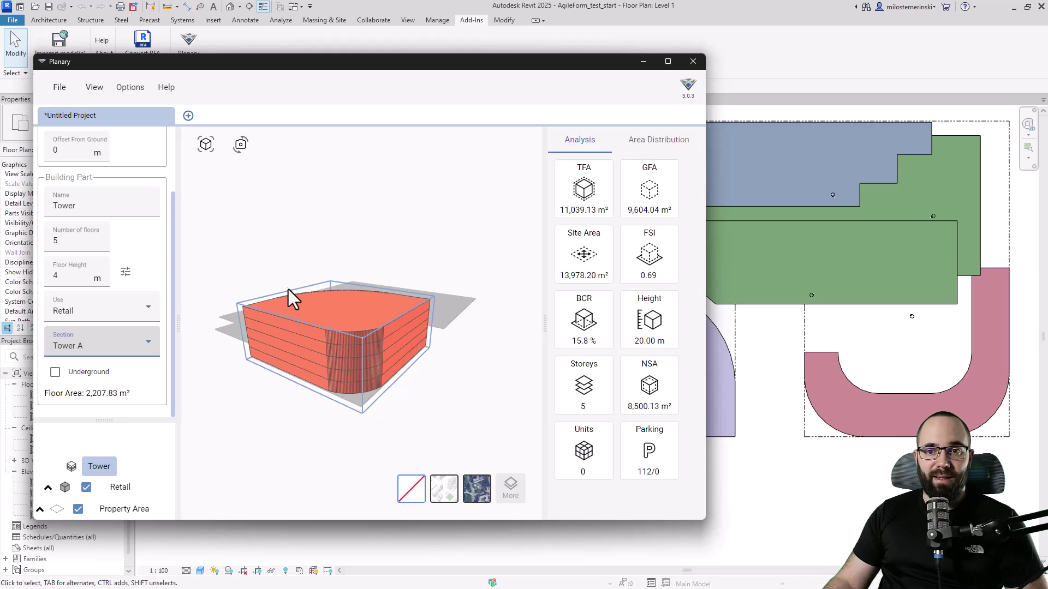
left_click(55, 373)
left_click(55, 373)
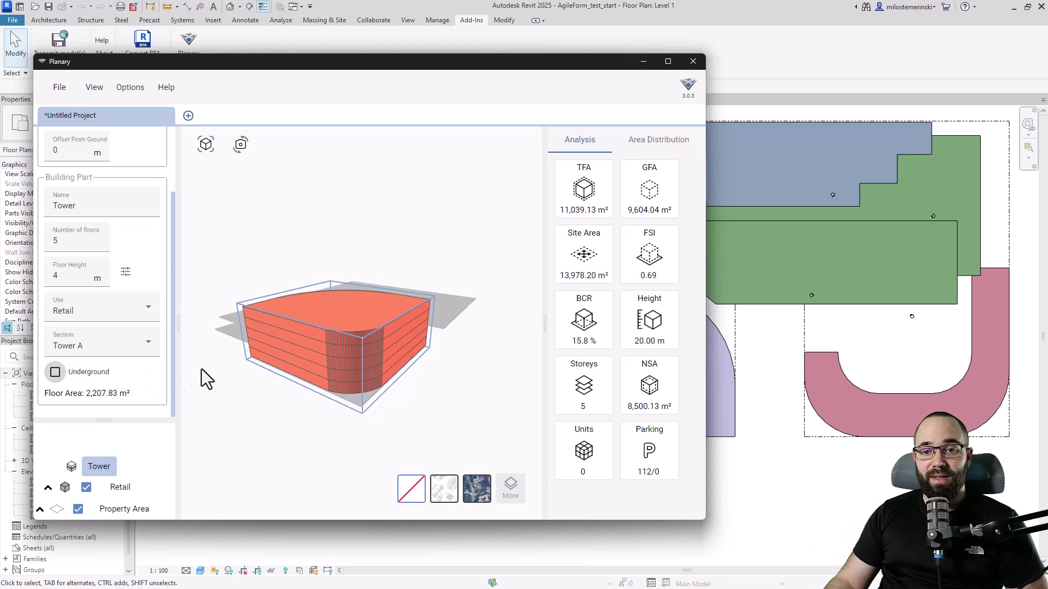
Read the descriptions of the total floor area, net saleable area, gross floor area and floor space index metrics.
mouse_move(579, 256)
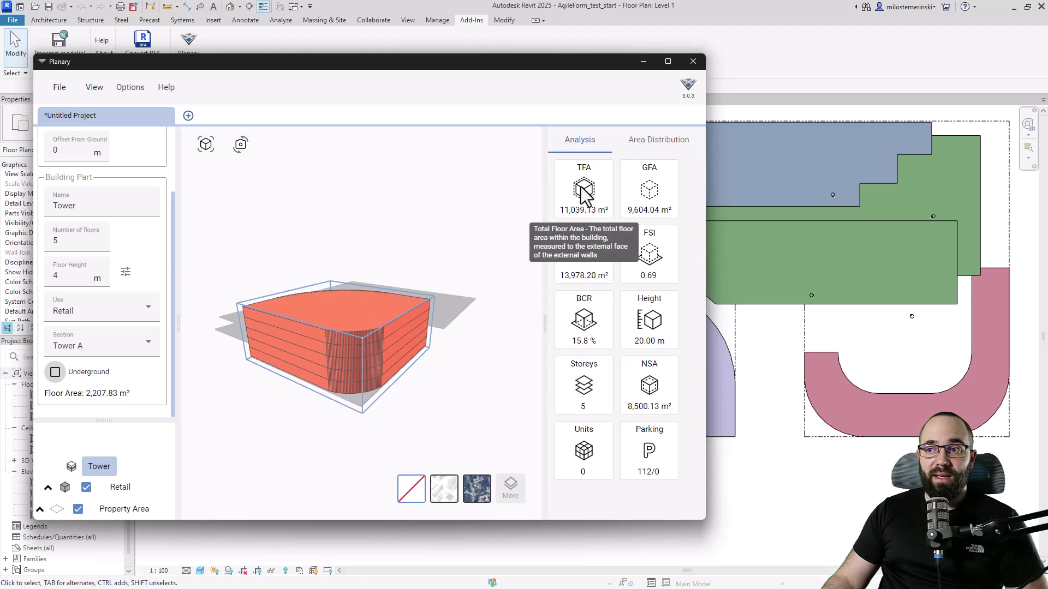
mouse_move(684, 218)
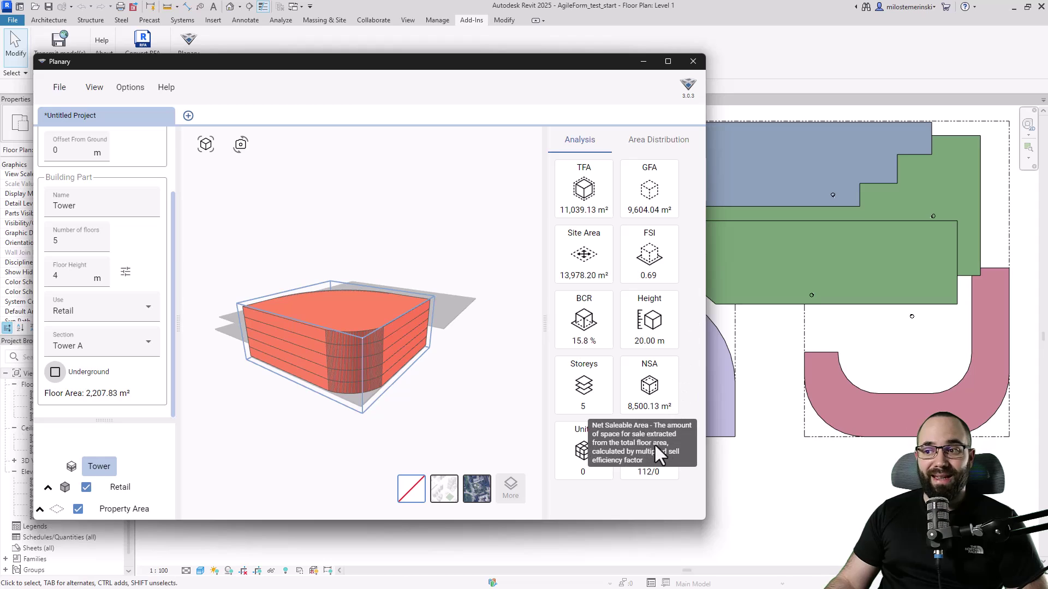
mouse_move(592, 195)
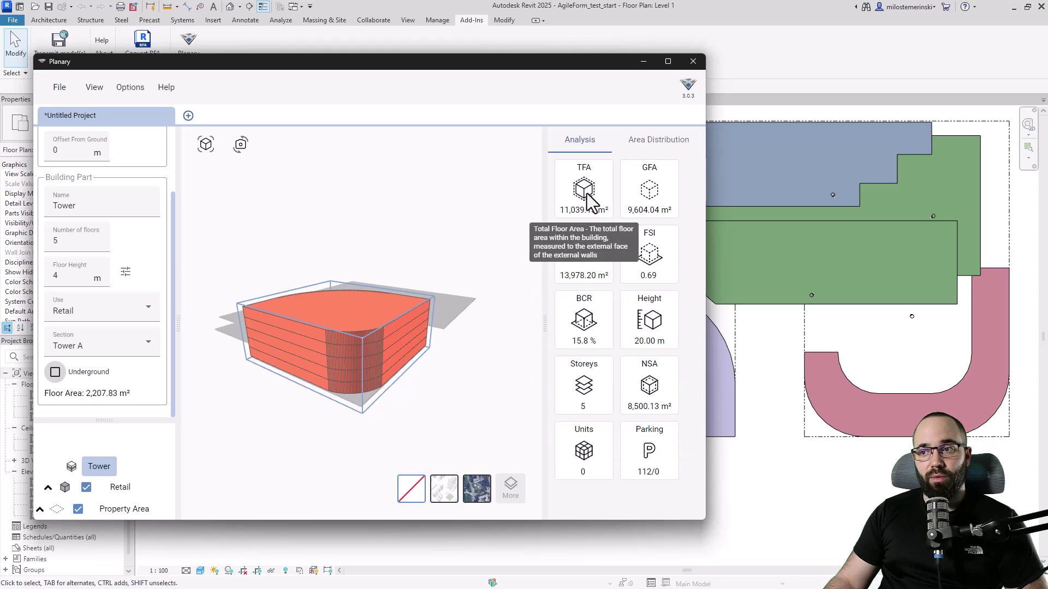
mouse_move(653, 205)
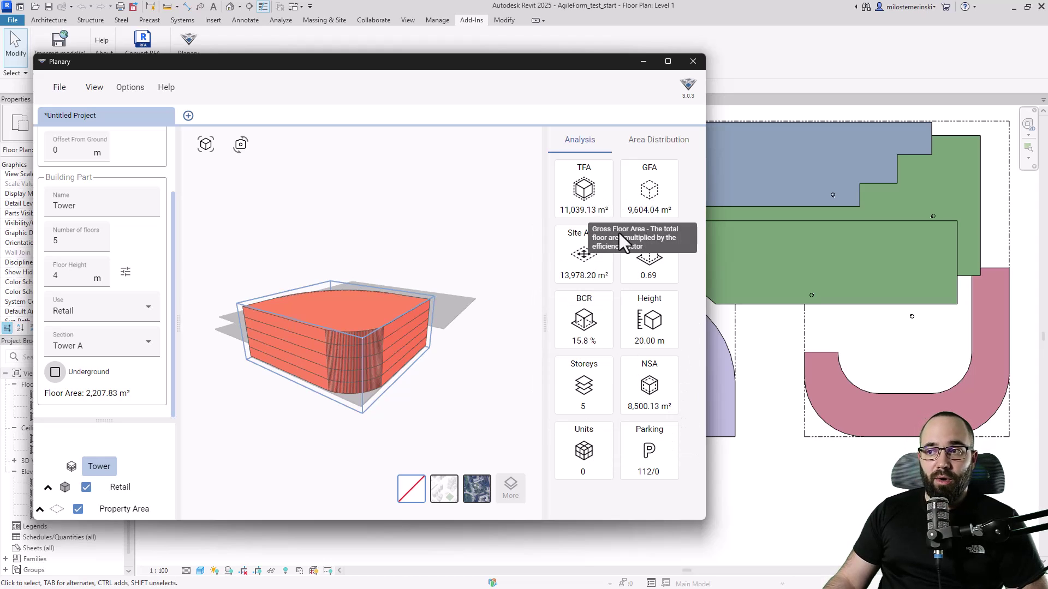
mouse_move(651, 263)
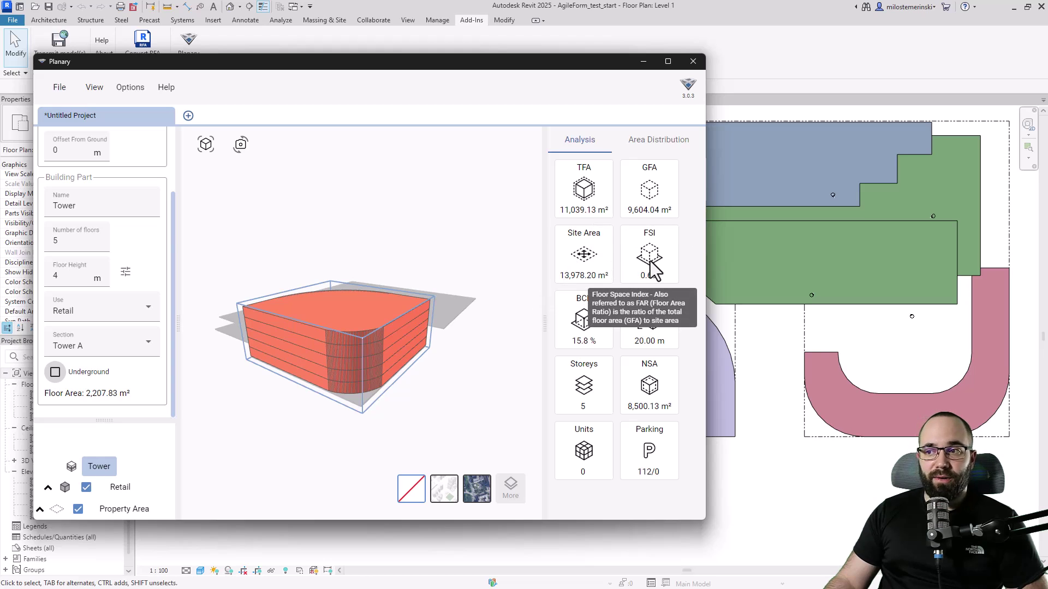
mouse_move(570, 333)
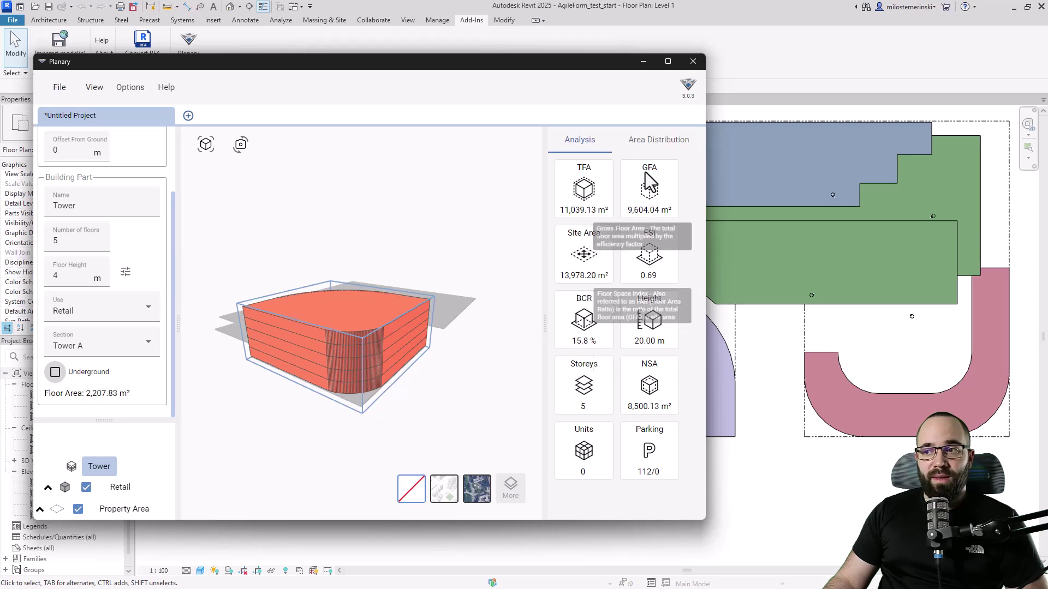
Compare the building space distribution by TFA, GFA and NSA, and return to the analysis metrics.
left_click(646, 148)
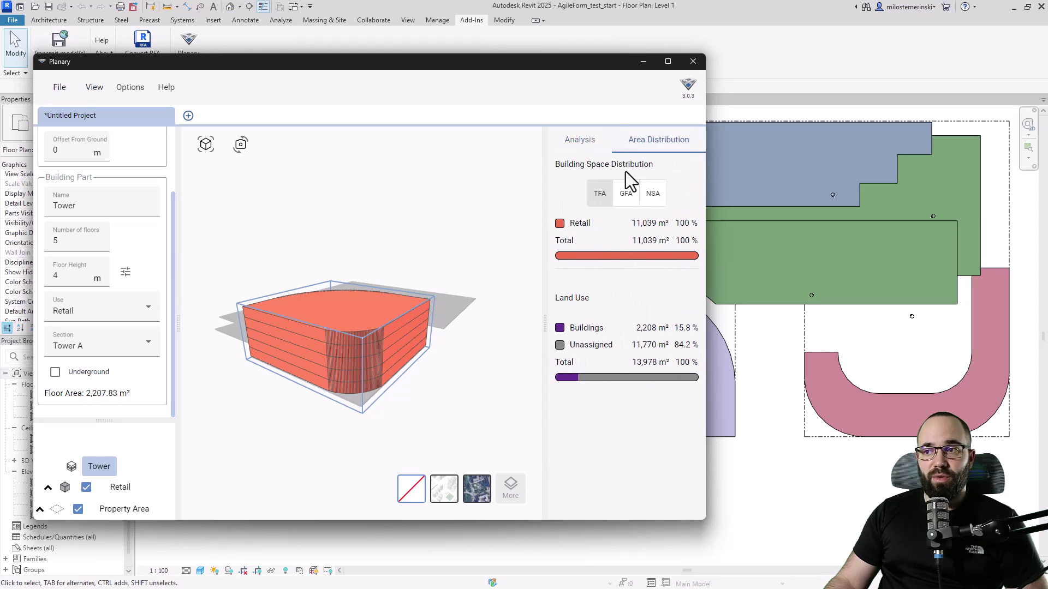
left_click(633, 202)
left_click(651, 203)
left_click(627, 203)
left_click(602, 202)
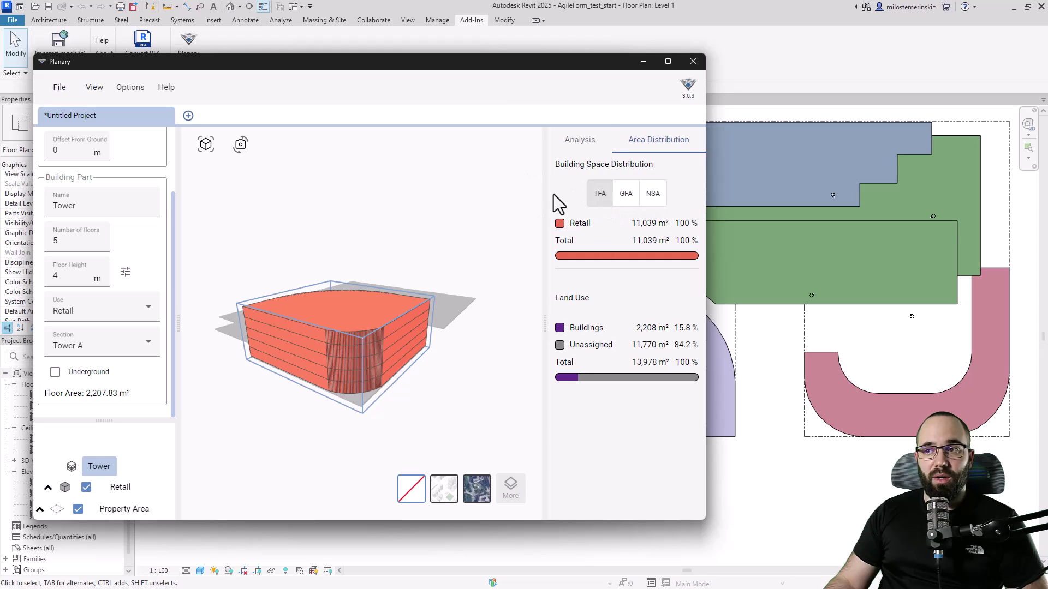
left_click(584, 143)
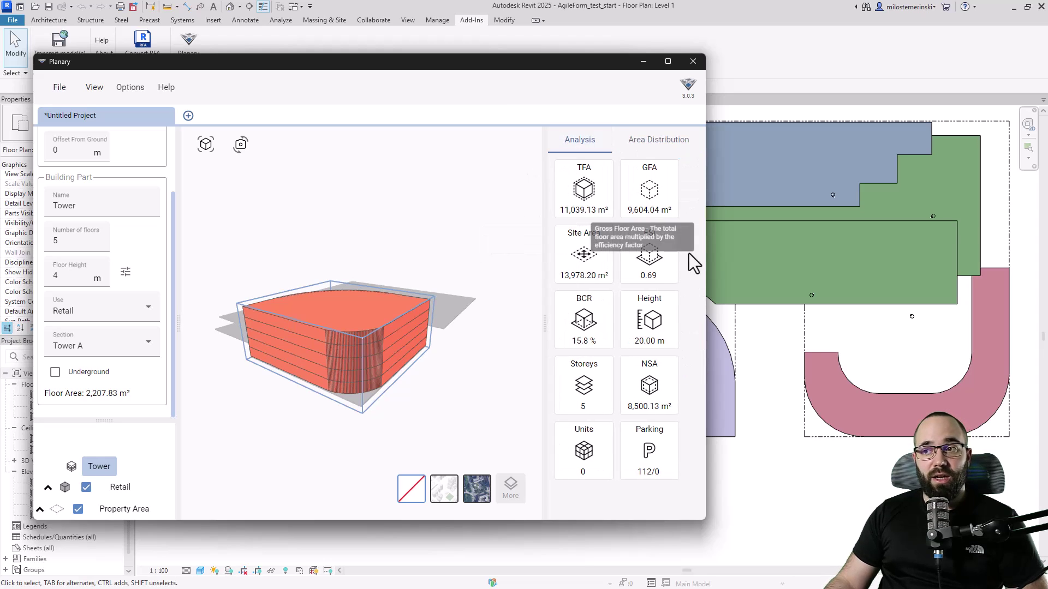
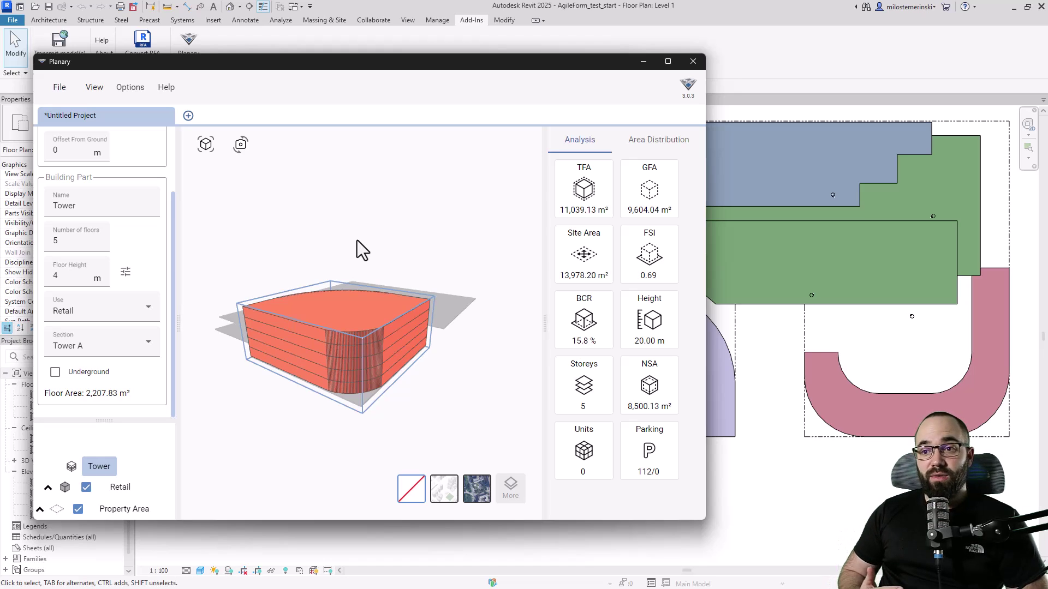
Add a building part above Tower from the light purple curved filled region in the Level 1 plan, and inspect the massing.
left_click_drag(457, 359, 412, 365)
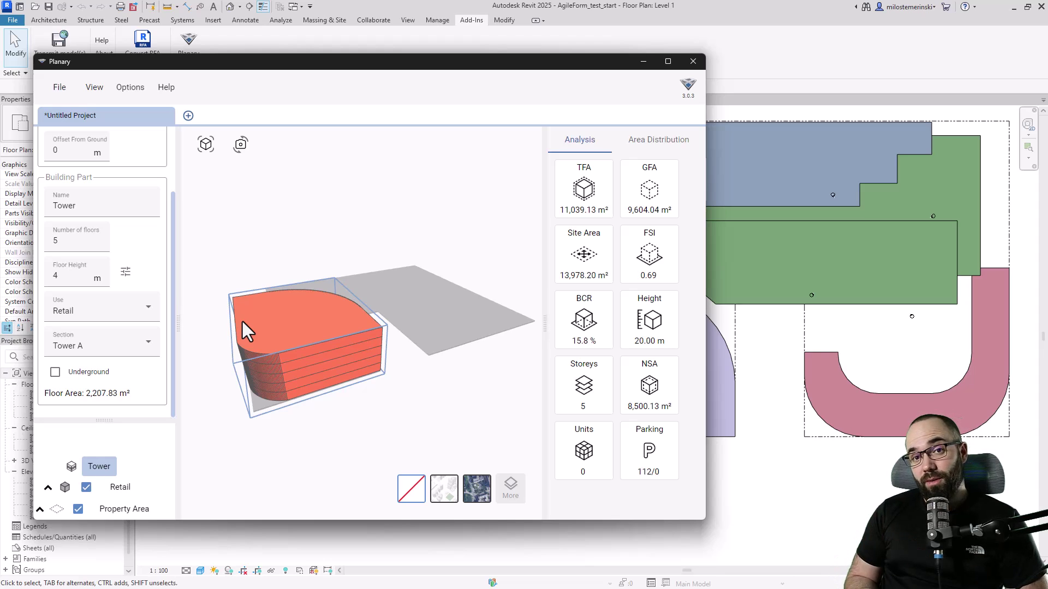
right_click(284, 315)
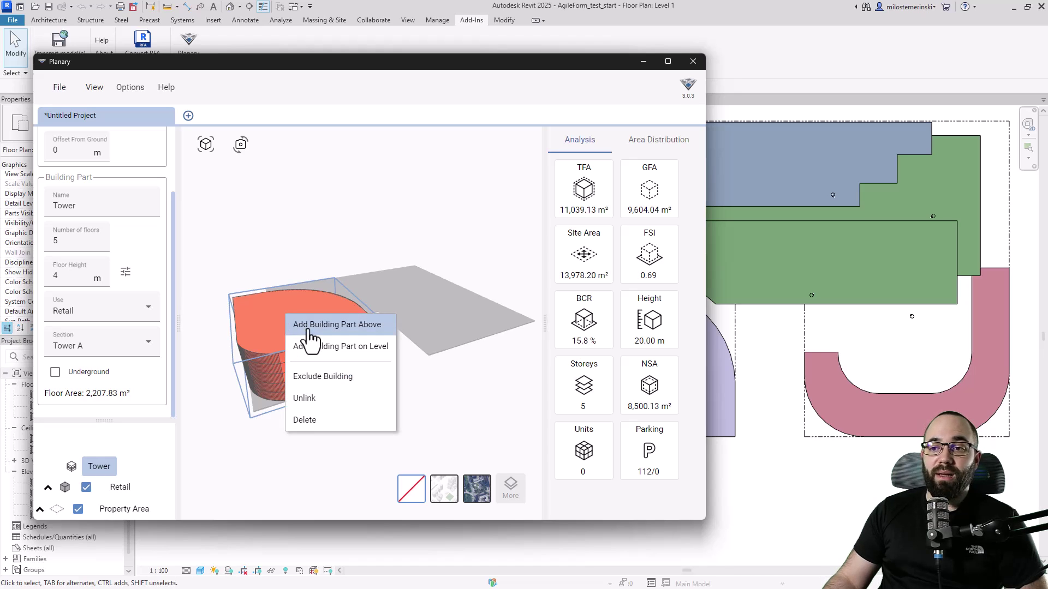
left_click(309, 327)
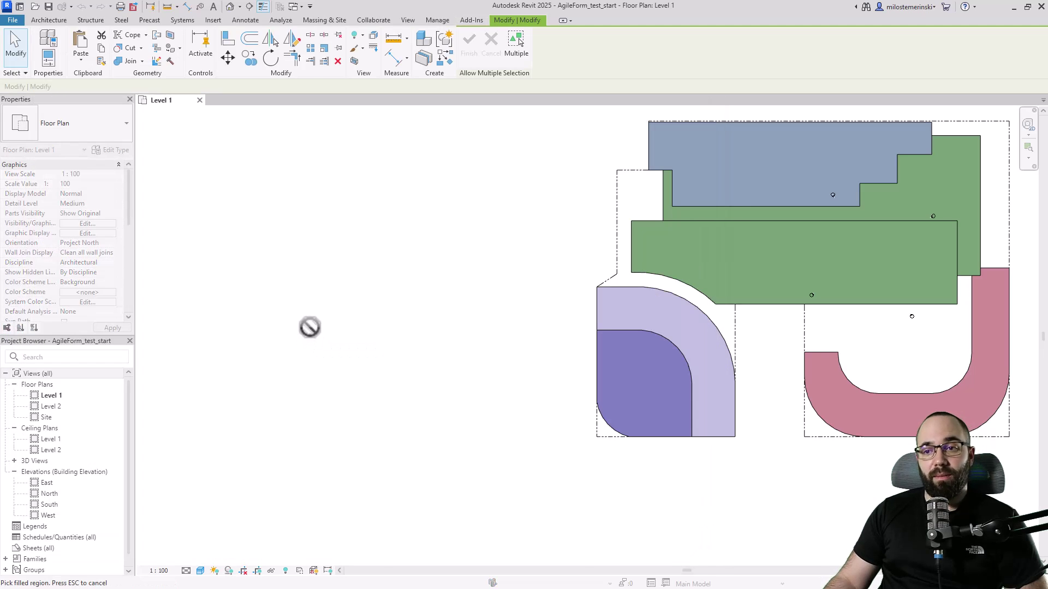
left_click(628, 329)
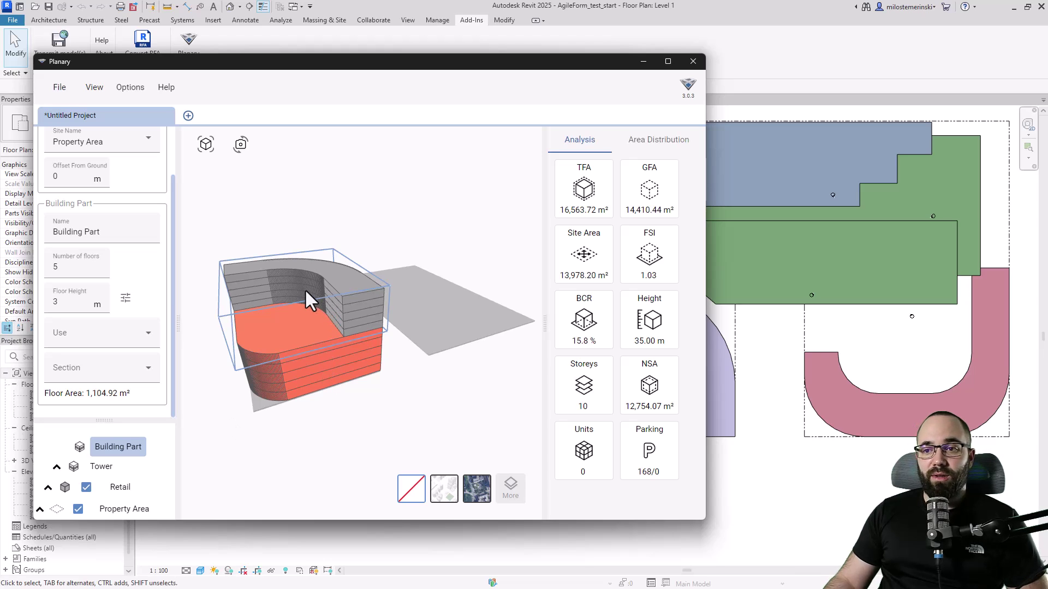
left_click_drag(322, 309, 345, 309)
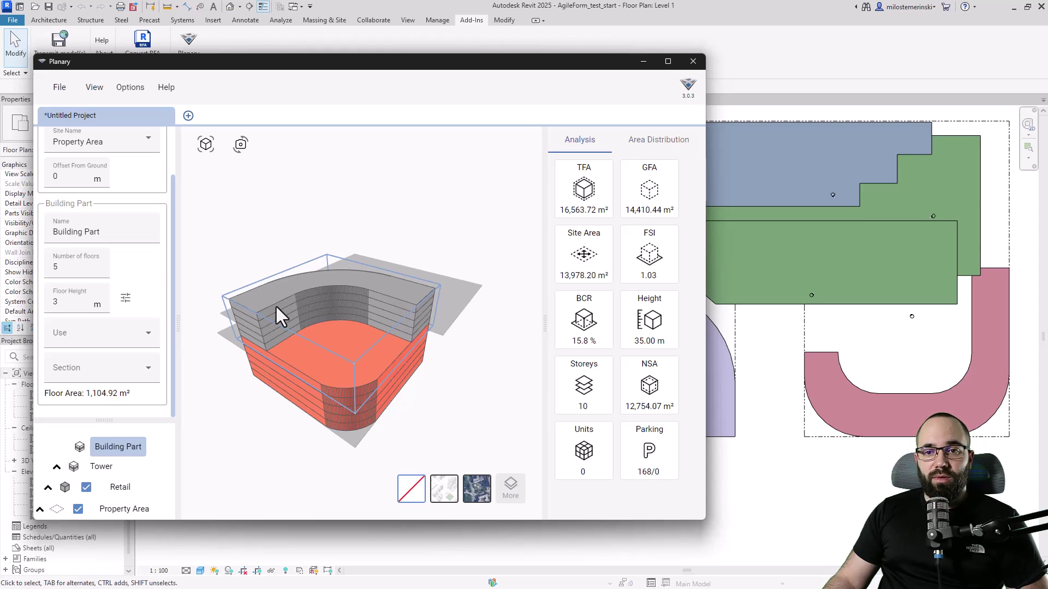
Set the upper building part's number of floors to 3.
scroll(131, 262, "up", 2)
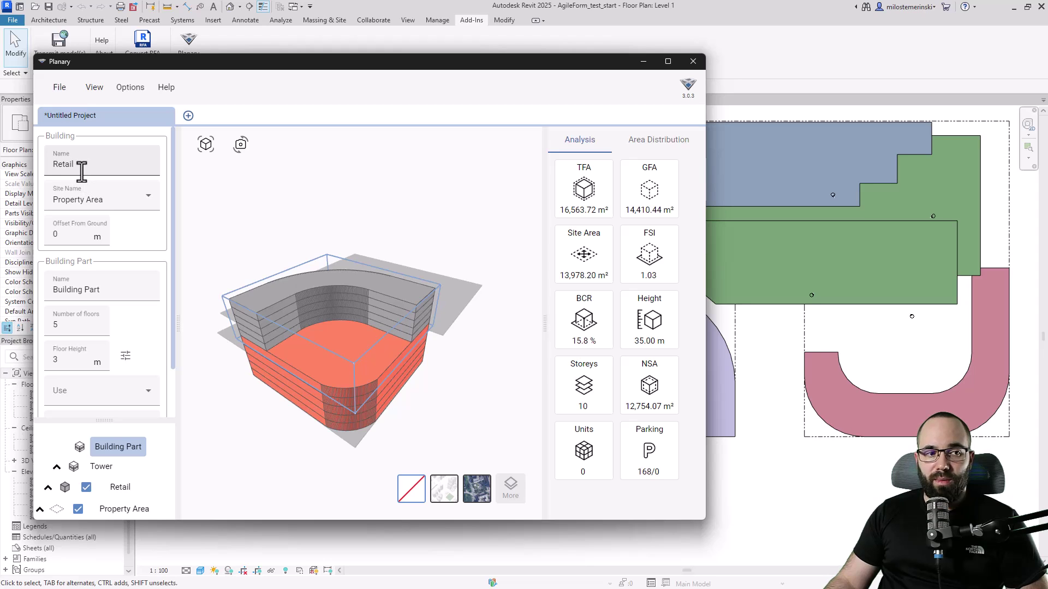
scroll(128, 250, "down", 1)
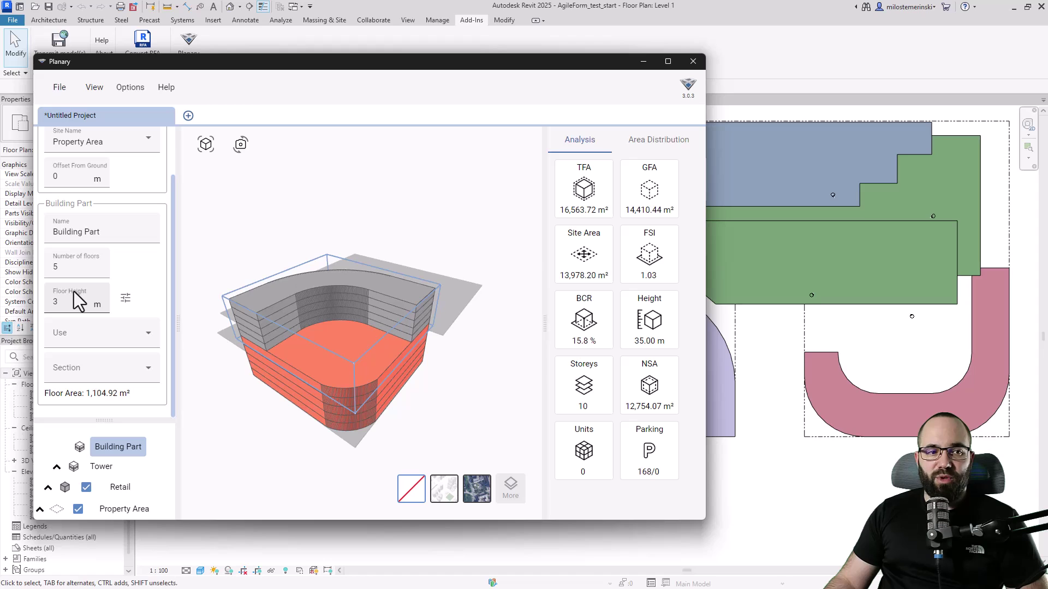
double_click(50, 269)
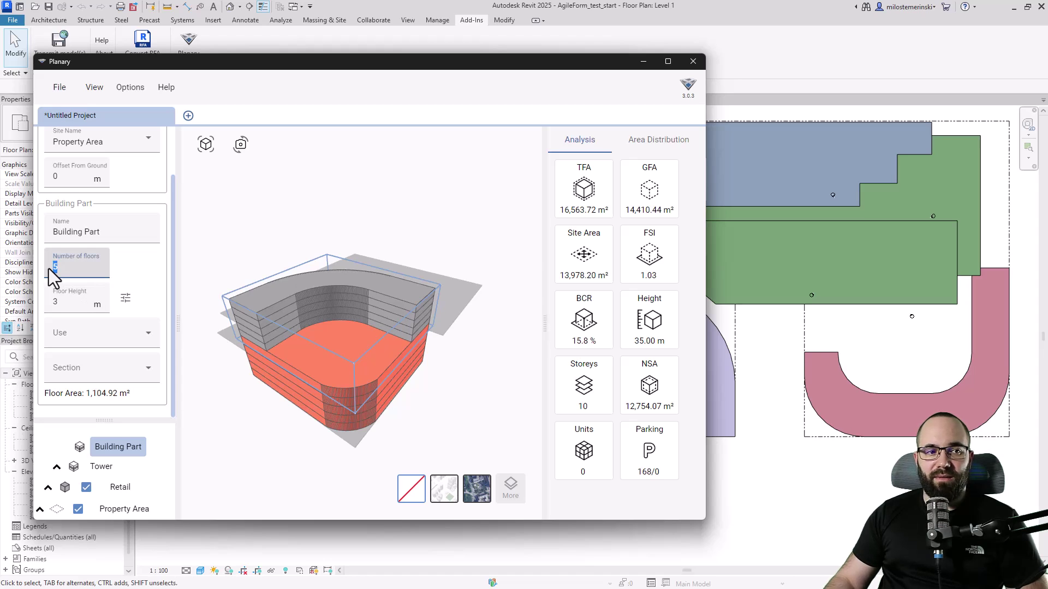
type("3")
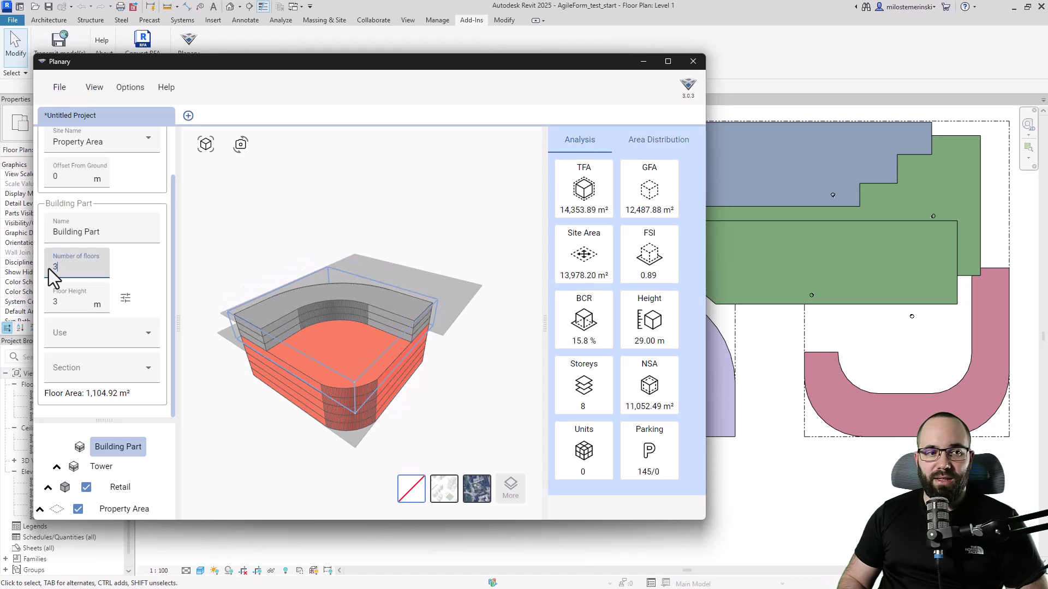
left_click(64, 305)
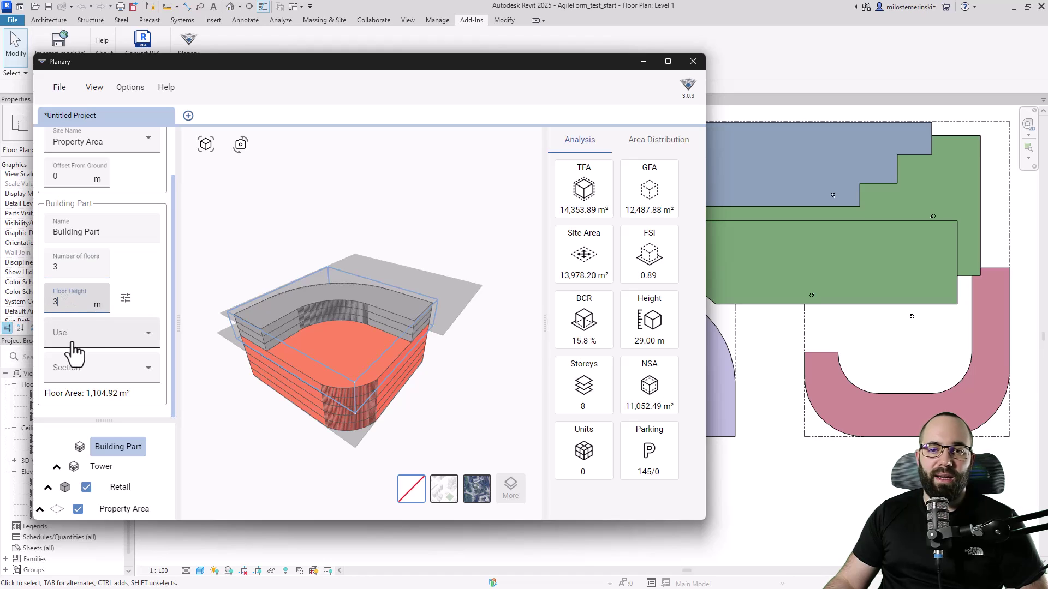
Assign the upper building part the Retail use and the Tower A section, and inspect the massing.
left_click(100, 345)
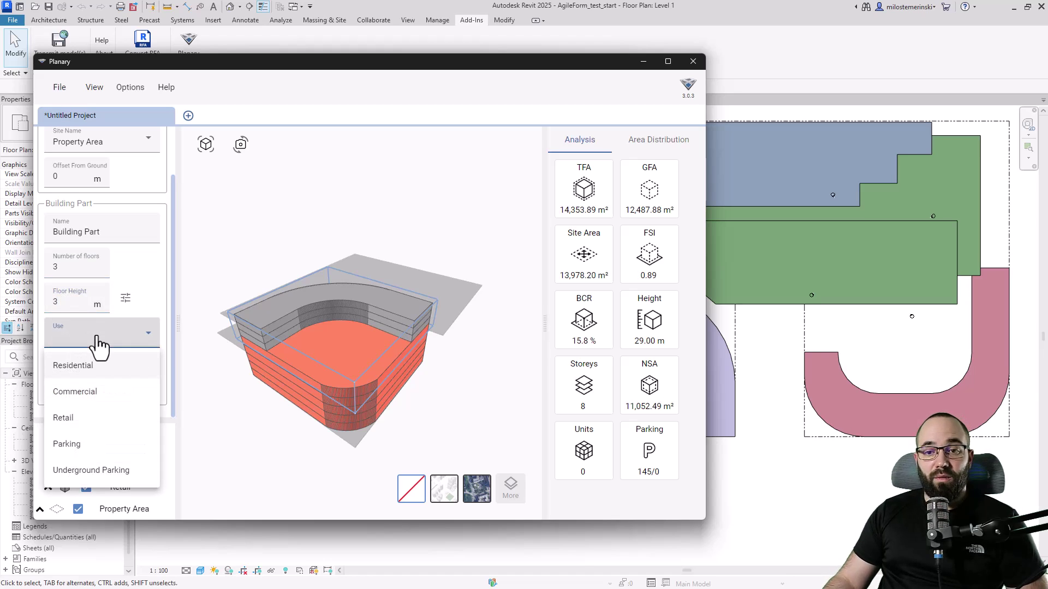
left_click(79, 419)
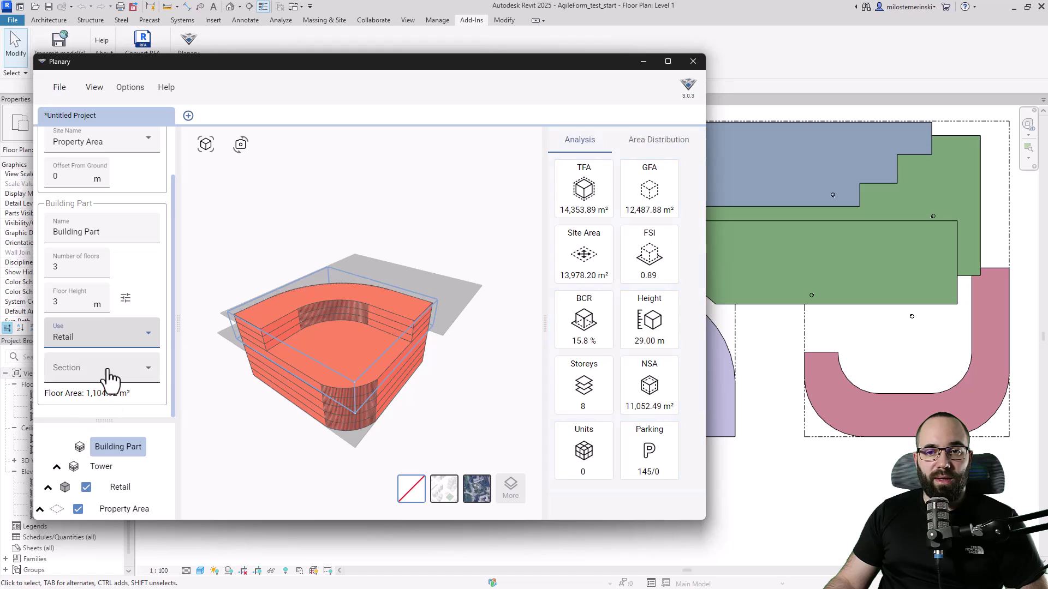
left_click(108, 370)
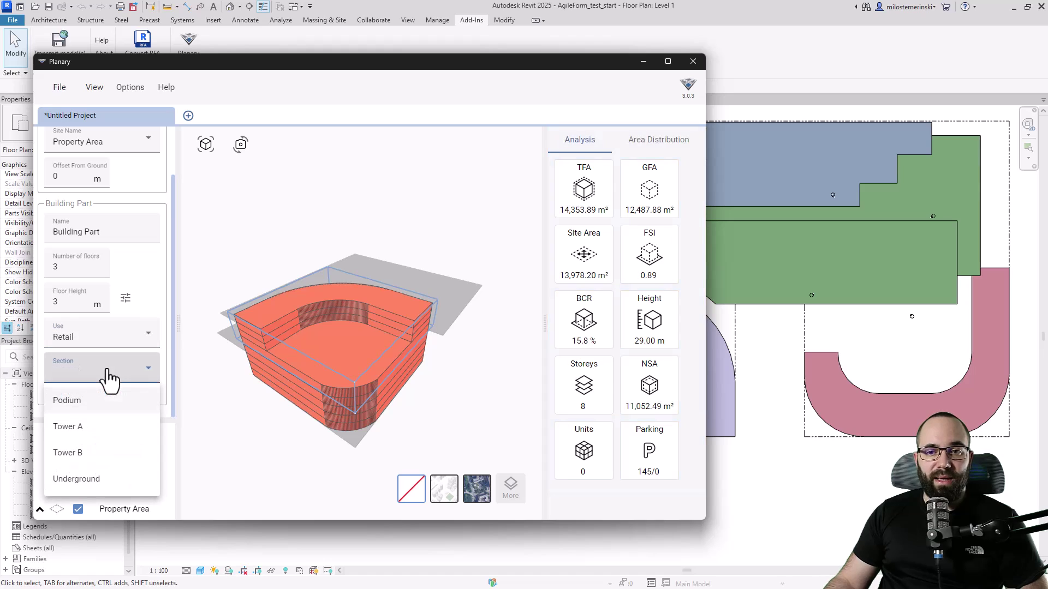
left_click(77, 429)
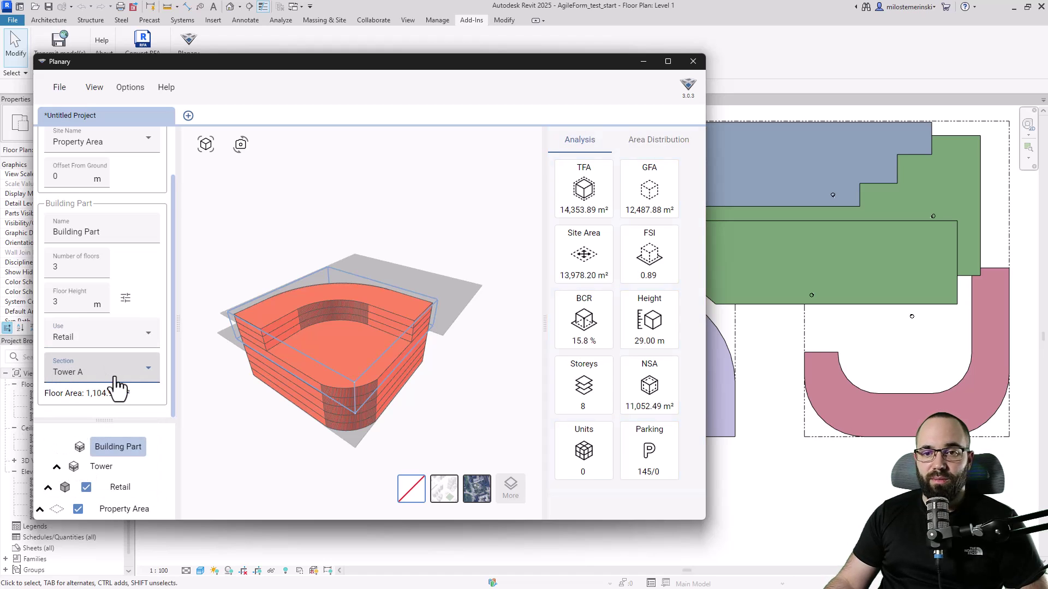
left_click(253, 430)
mouse_move(371, 376)
left_mouse_down()
mouse_move(369, 385)
mouse_move(353, 366)
mouse_move(368, 388)
left_mouse_up()
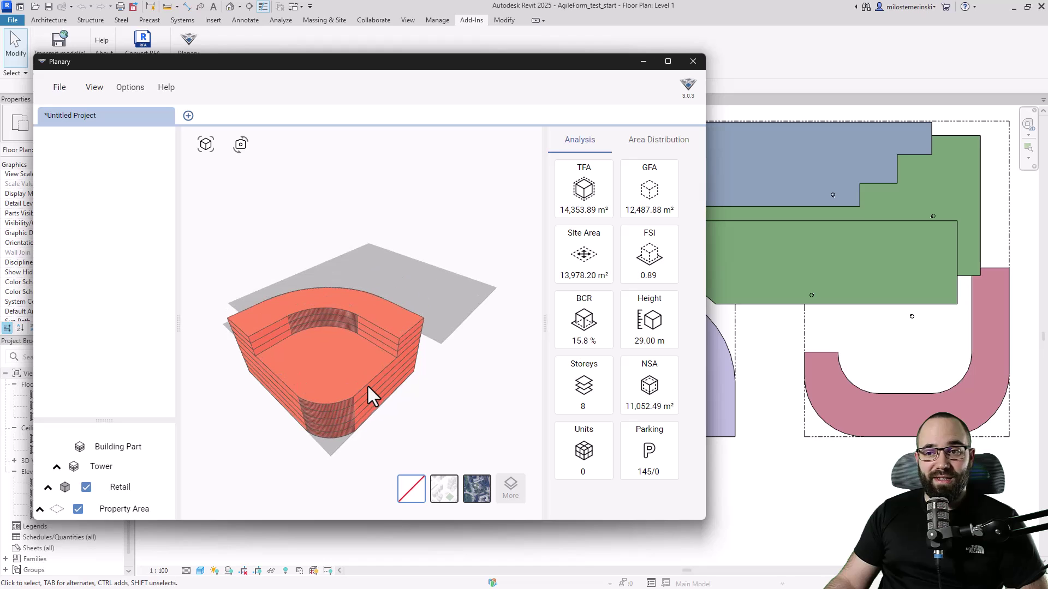
left_click_drag(448, 380, 371, 385)
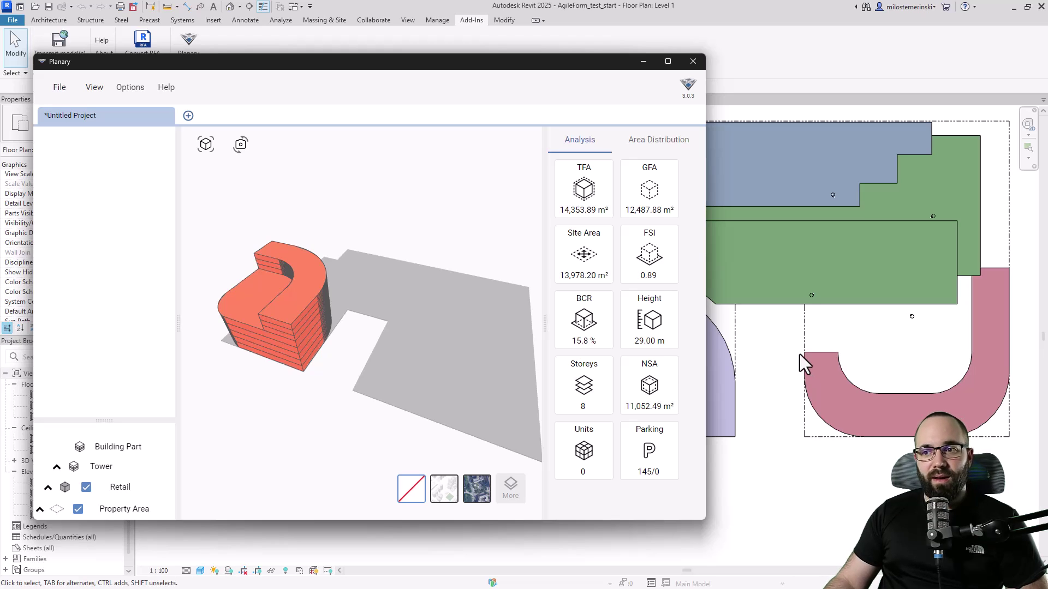
Add a new building from the pink U-shaped filled region in the Level 1 plan, and inspect its massing.
left_click(362, 313)
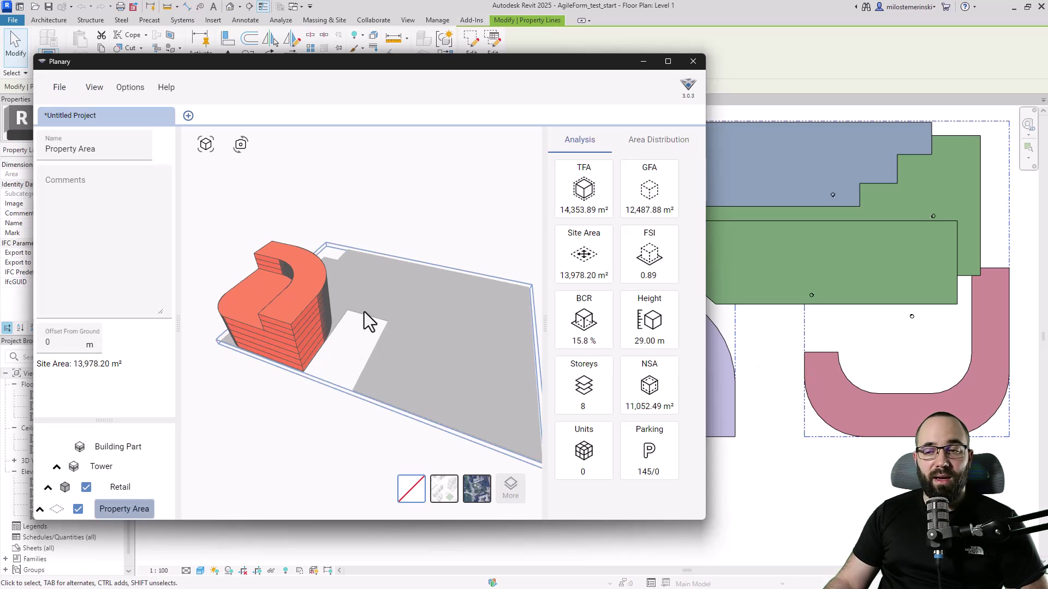
left_click(357, 207)
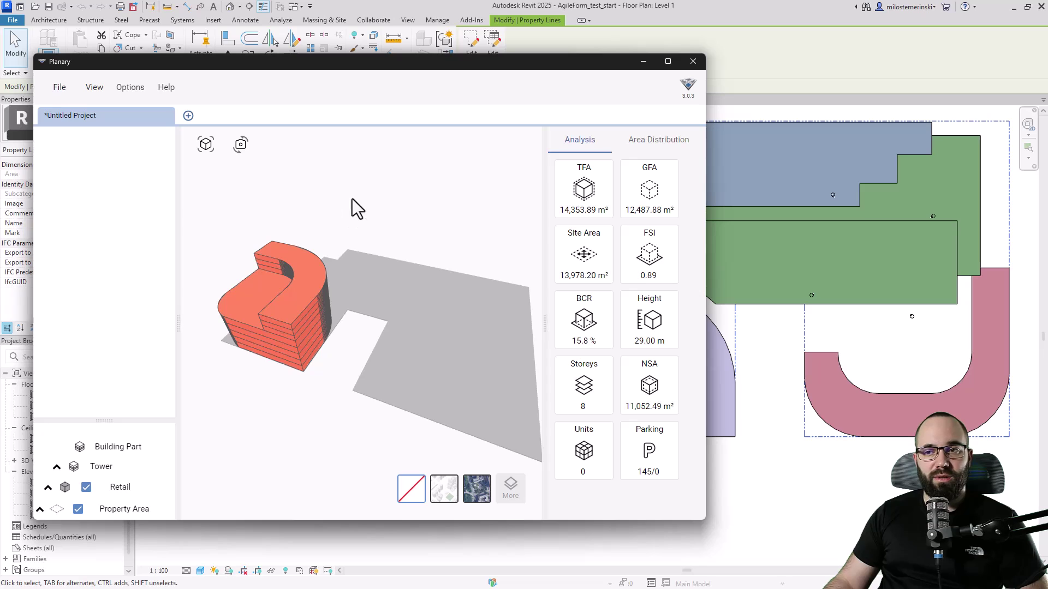
right_click(335, 200)
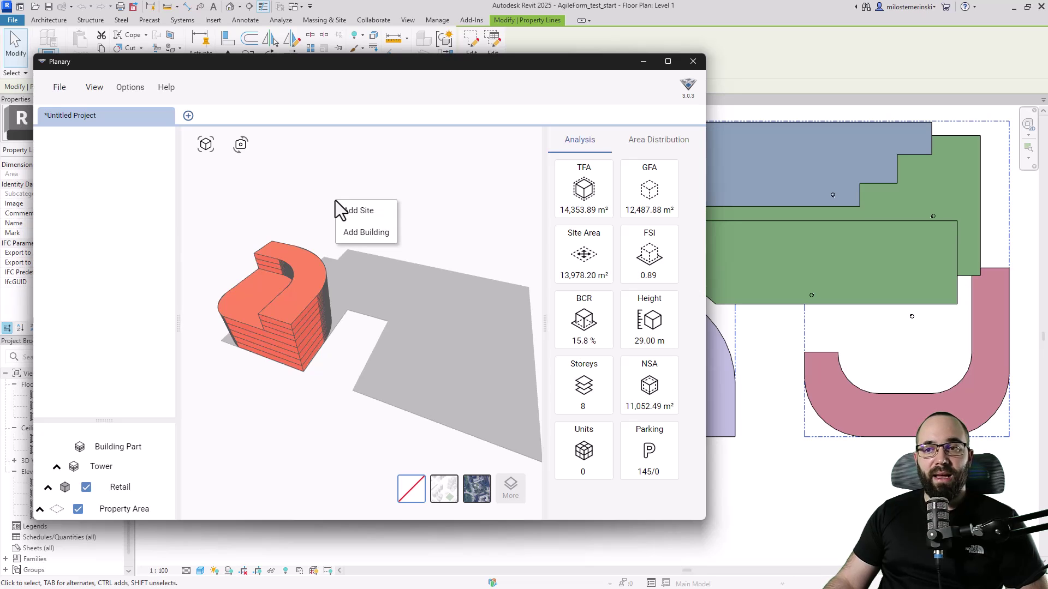
left_click(352, 234)
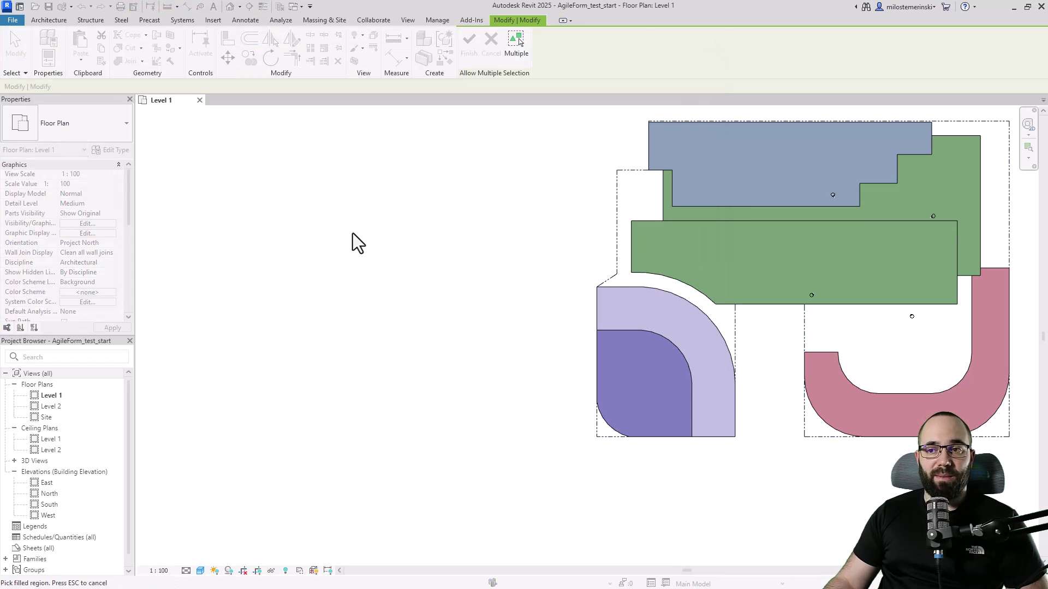
left_click(836, 355)
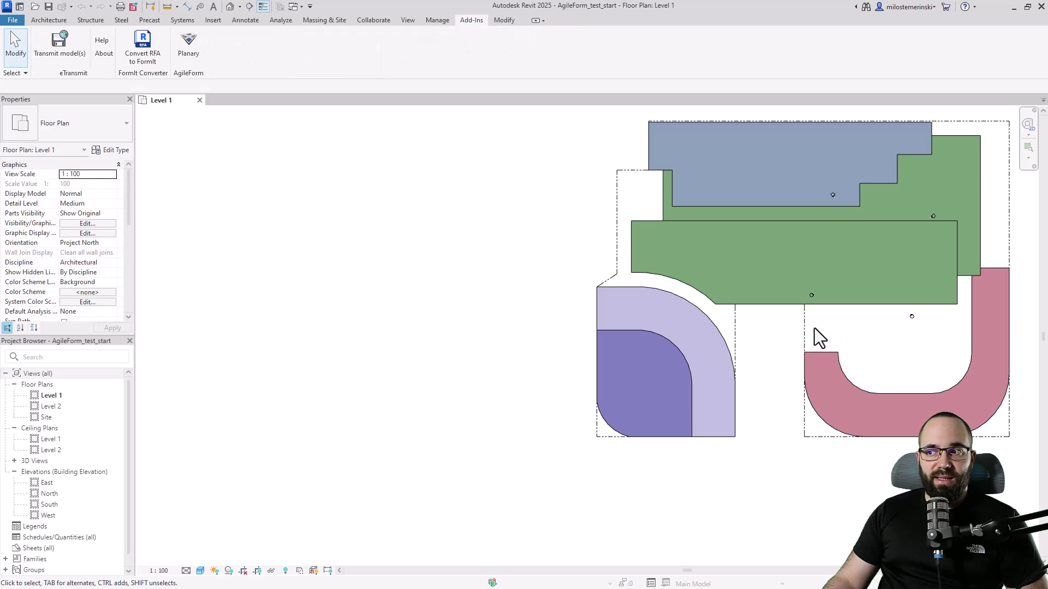
left_click_drag(370, 309, 331, 366)
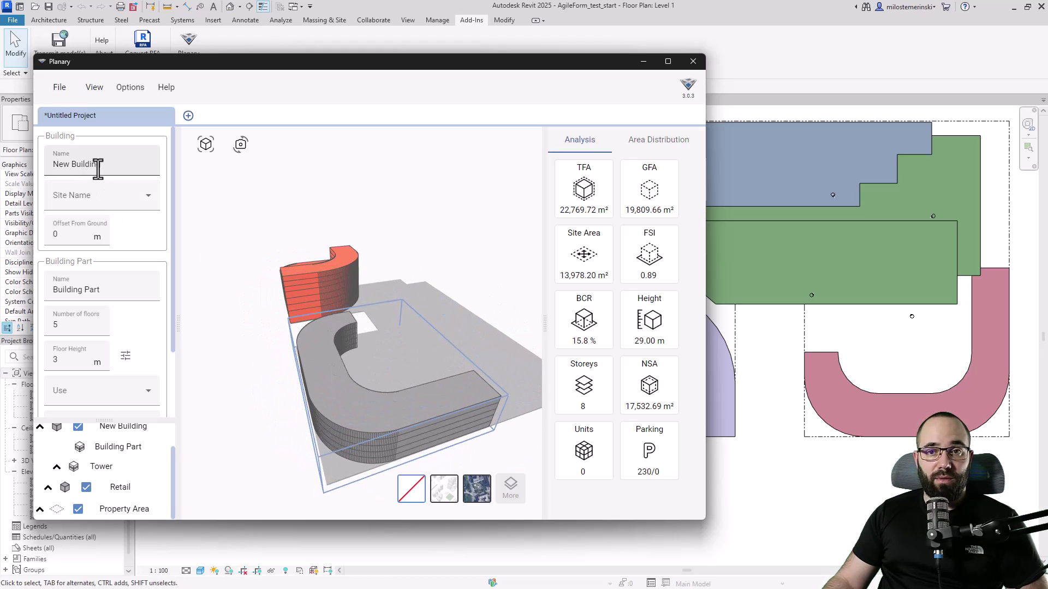
Name the new building Shopping mall and assign it to the Property Area site.
left_click_drag(100, 164, 33, 162)
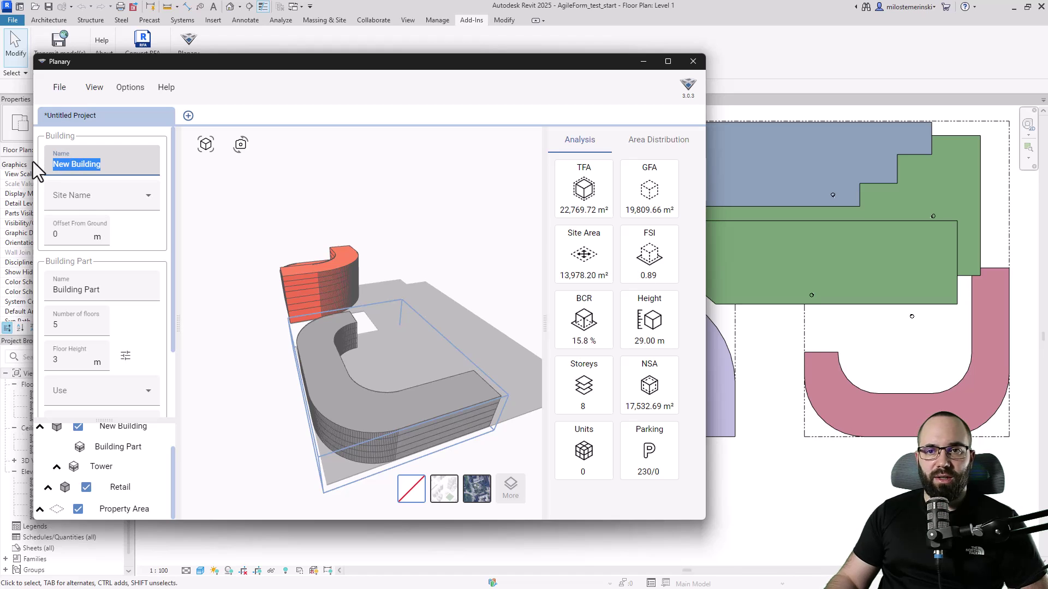
type("Shopping mall")
left_click(73, 197)
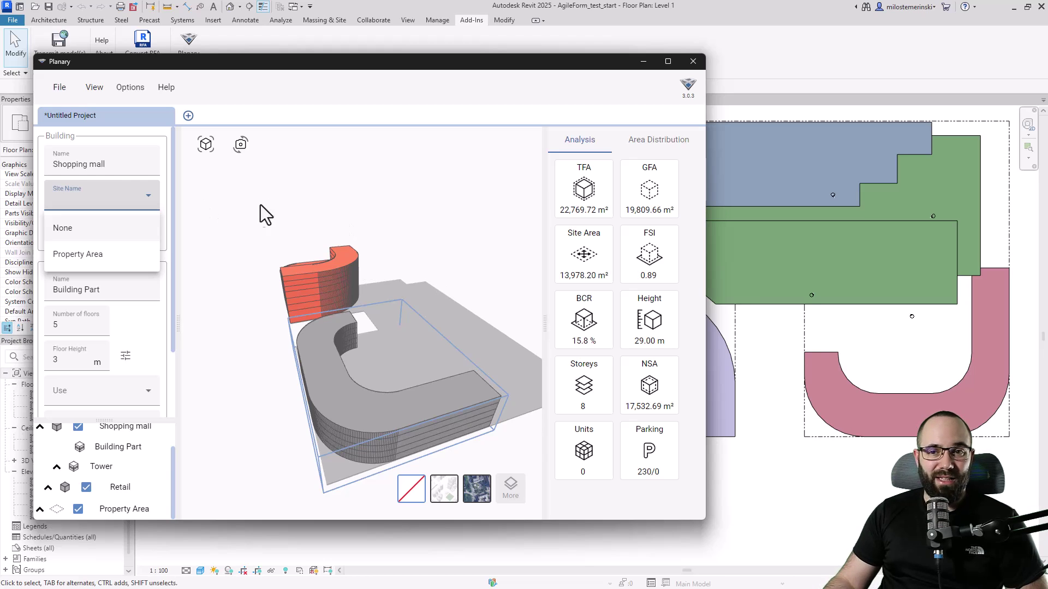
left_click(73, 261)
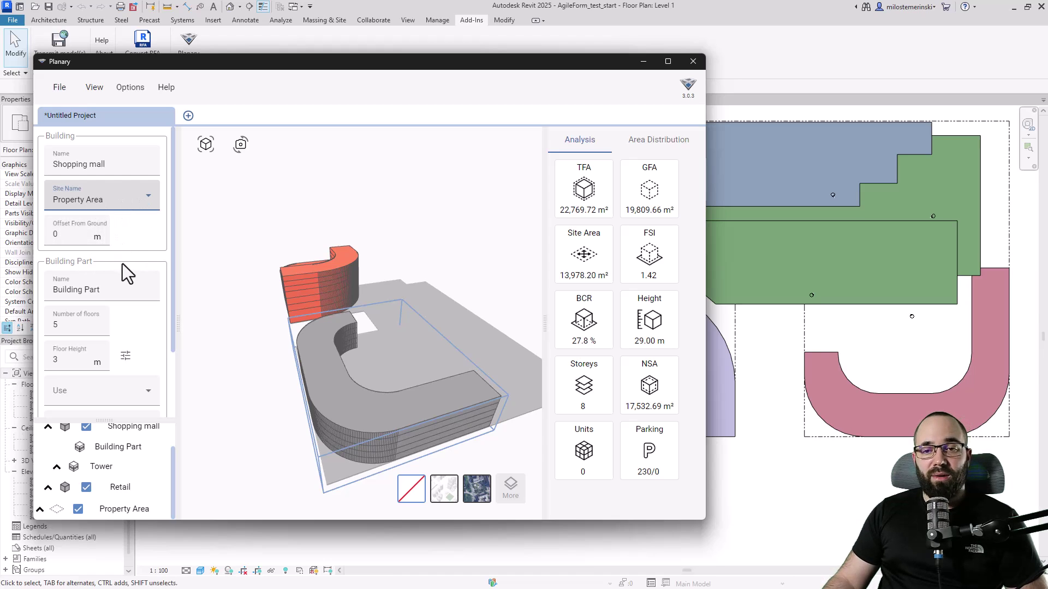
Rename the new building's part as Shopping mall.
scroll(110, 263, "down", 1)
triple_click(94, 244)
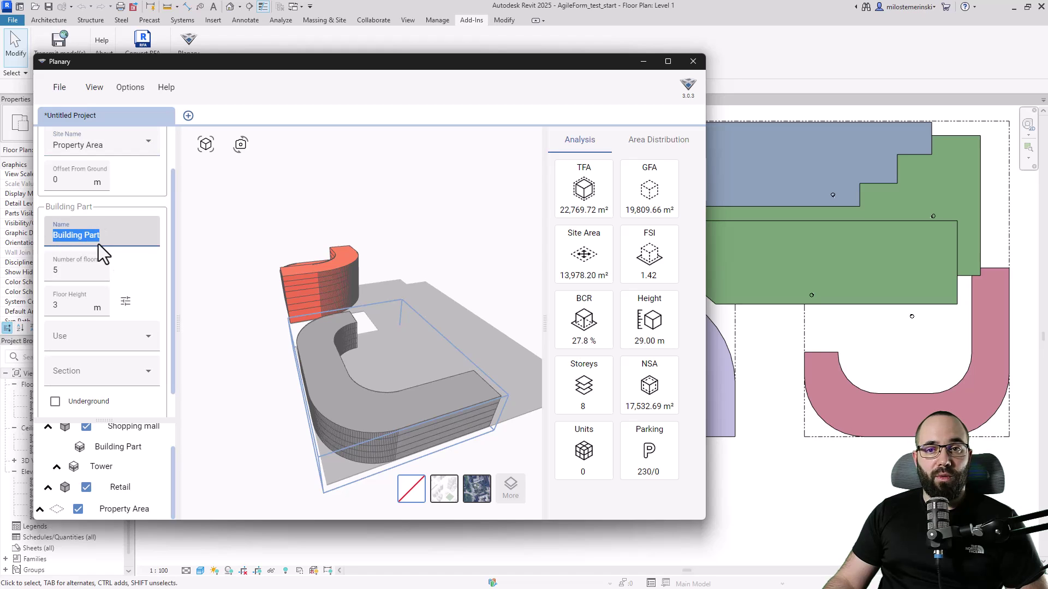
type("S")
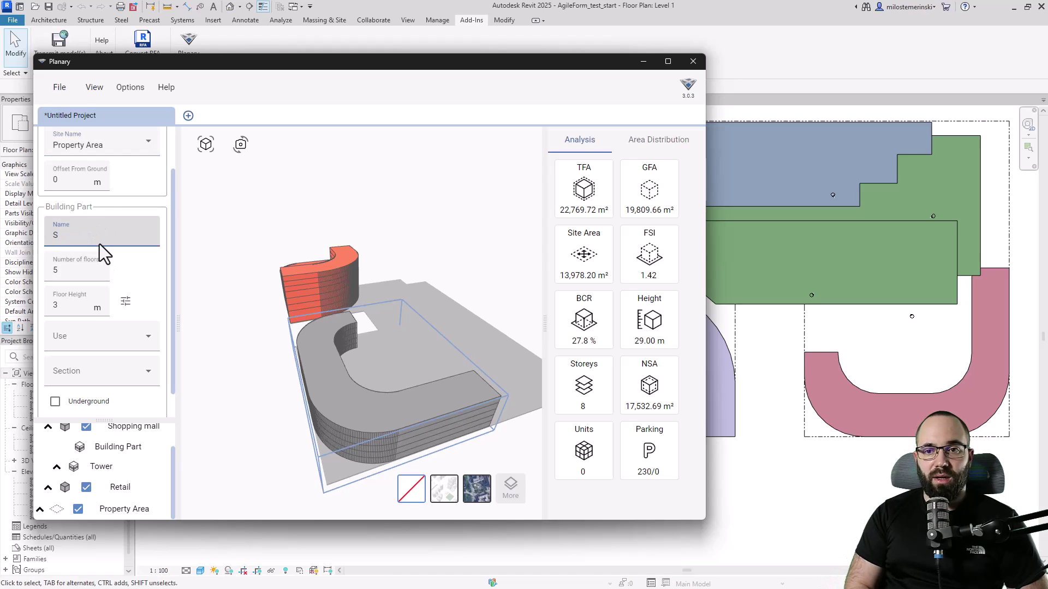
type("hopping mall")
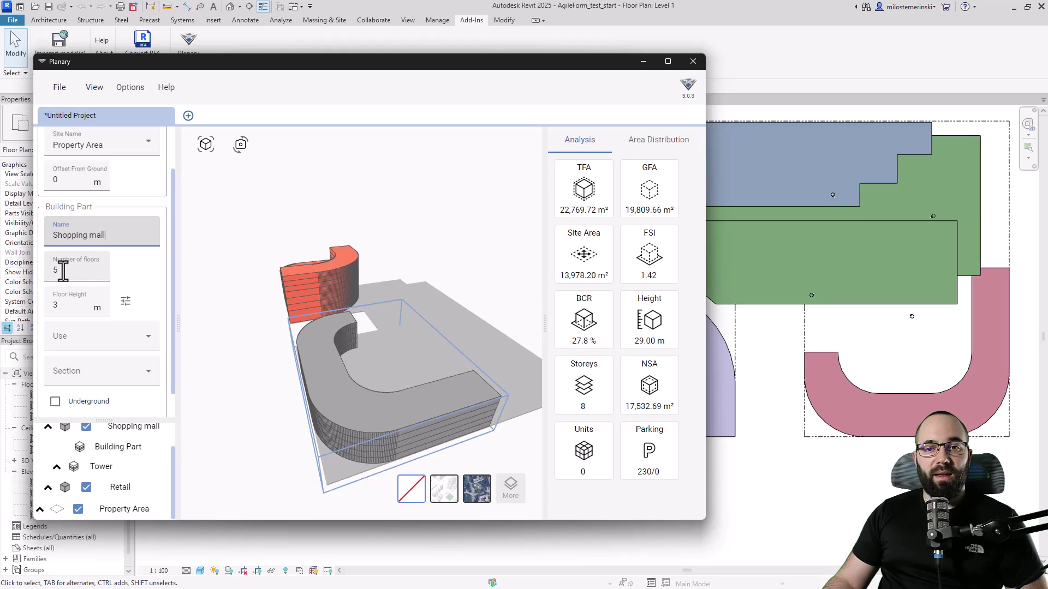
Set the Shopping mall part's number of floors to 4 and its floor height to 3.5 m.
double_click(49, 271)
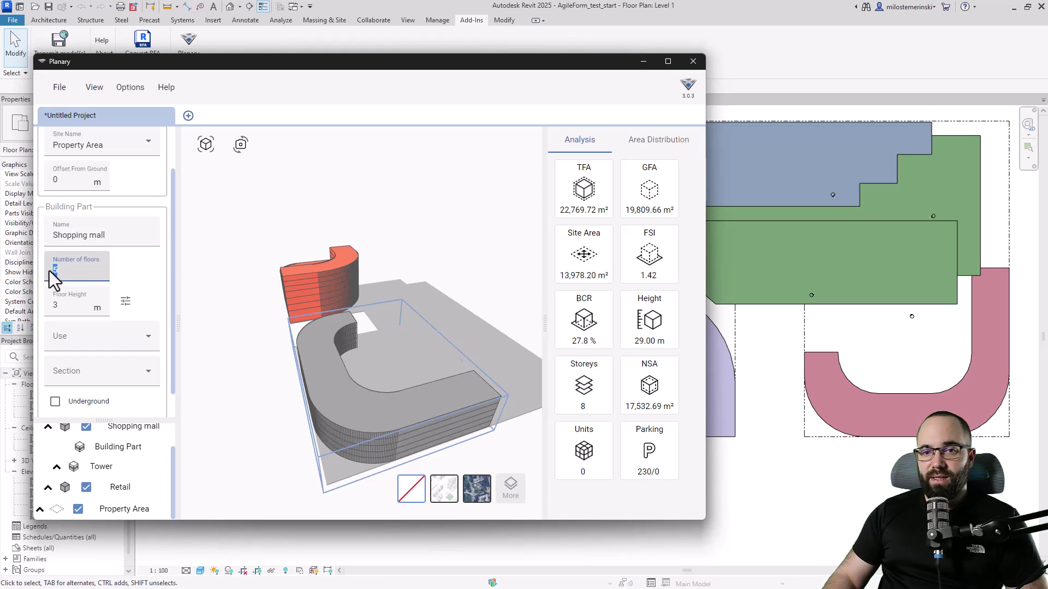
type("4")
left_click(66, 306)
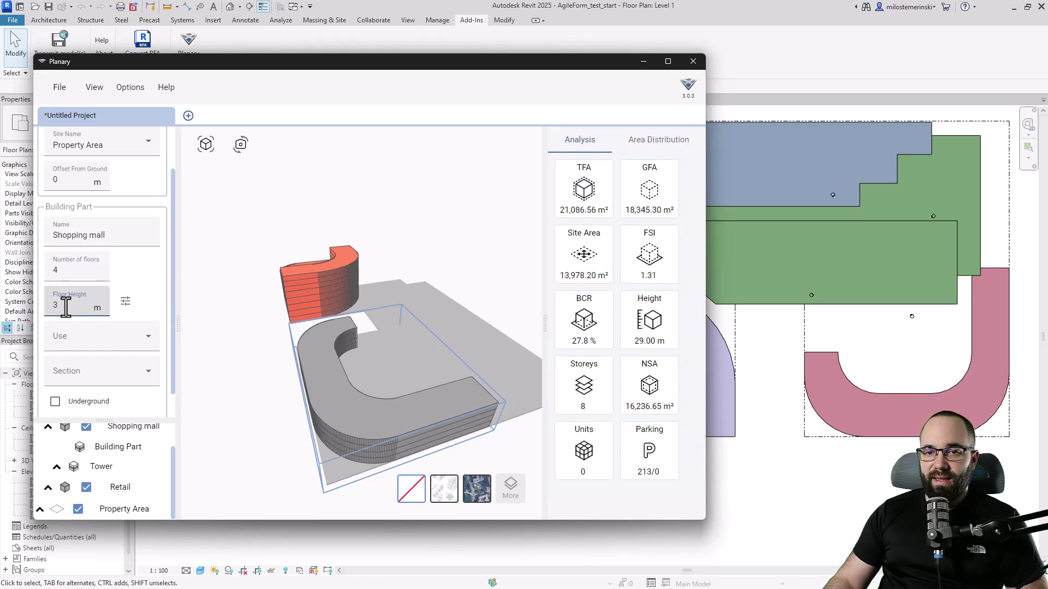
type(".5")
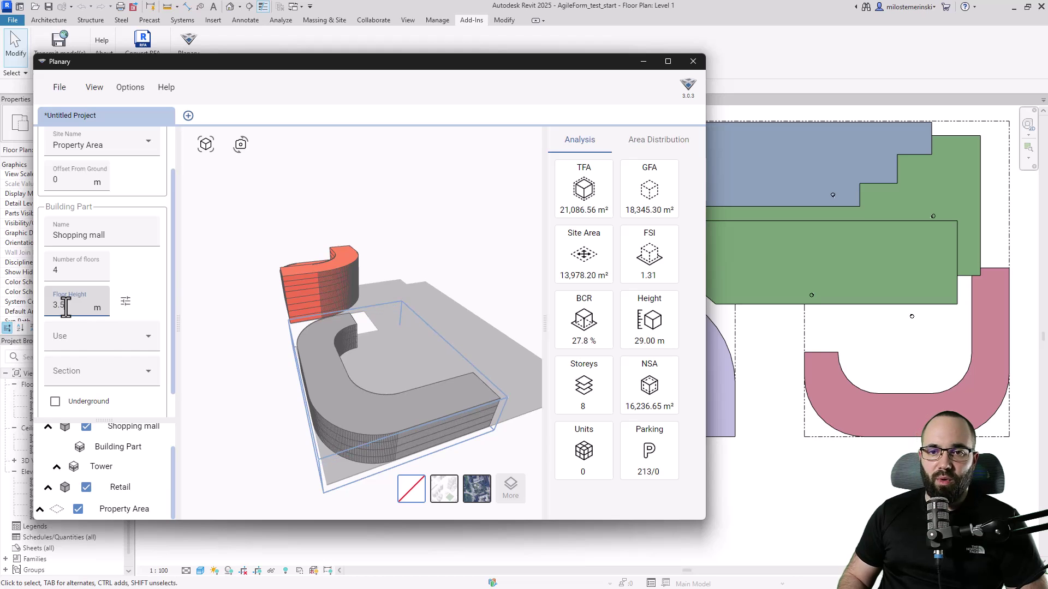
Assign the Shopping mall part the Retail use and the Podium section, and inspect both buildings.
left_click(92, 340)
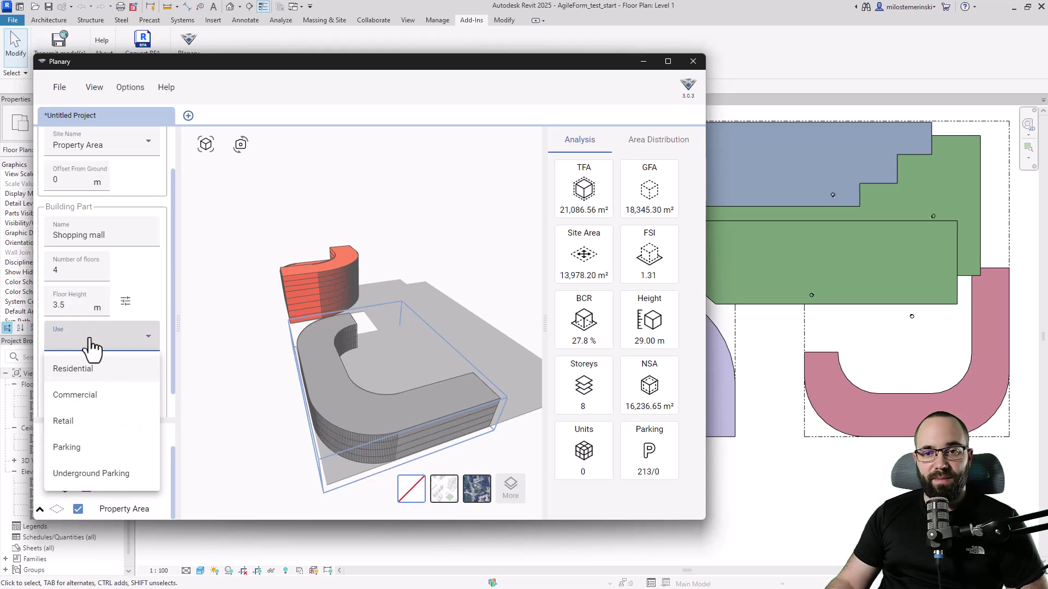
left_click(72, 423)
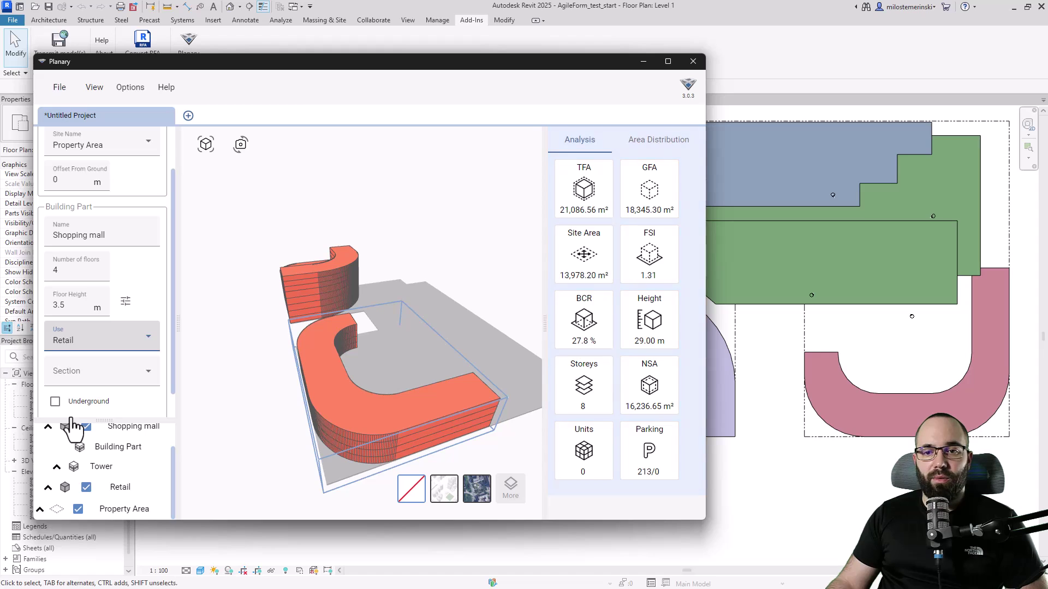
left_click(93, 380)
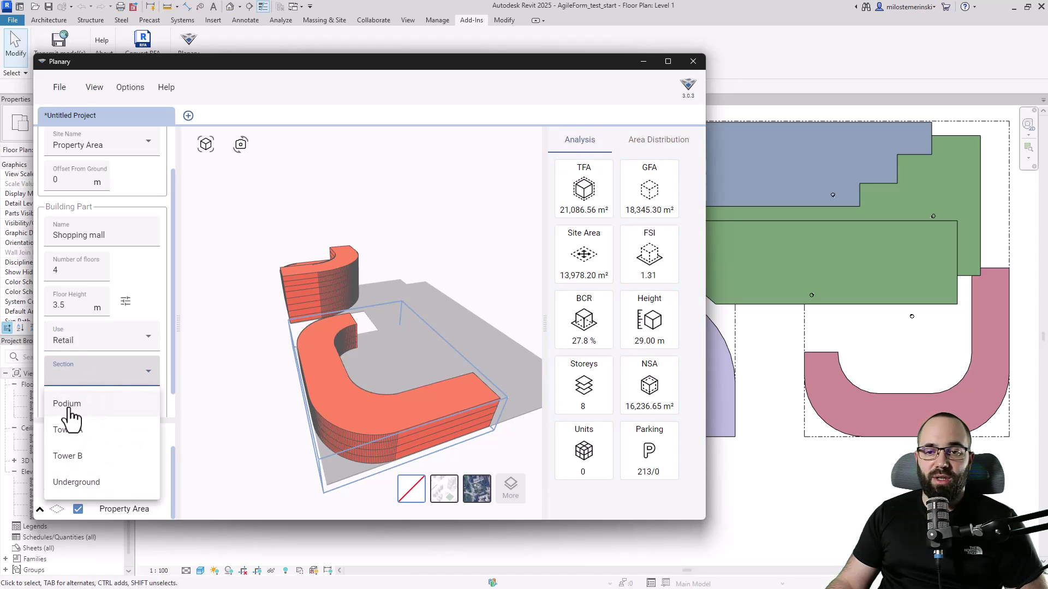
left_click(71, 406)
left_click_drag(336, 372, 503, 338)
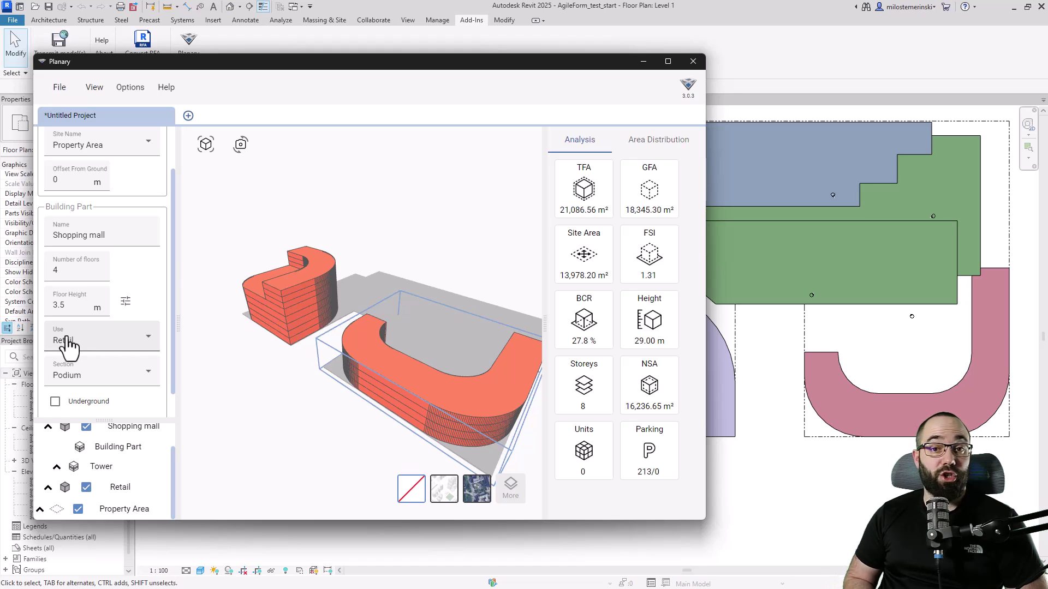
Open the preferences and check the project's area and length unit options.
left_click(130, 89)
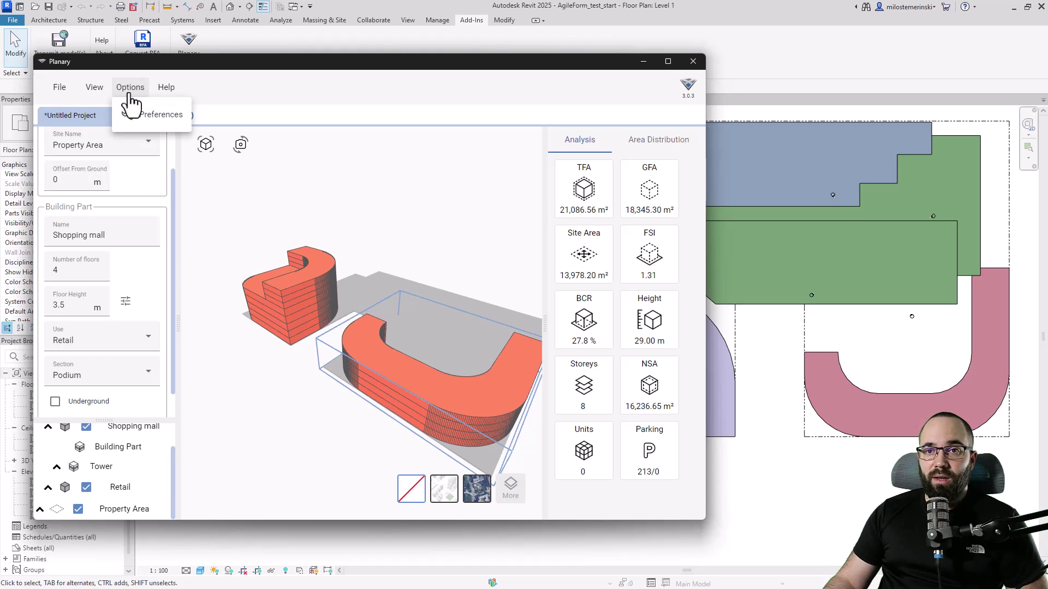
left_click(144, 115)
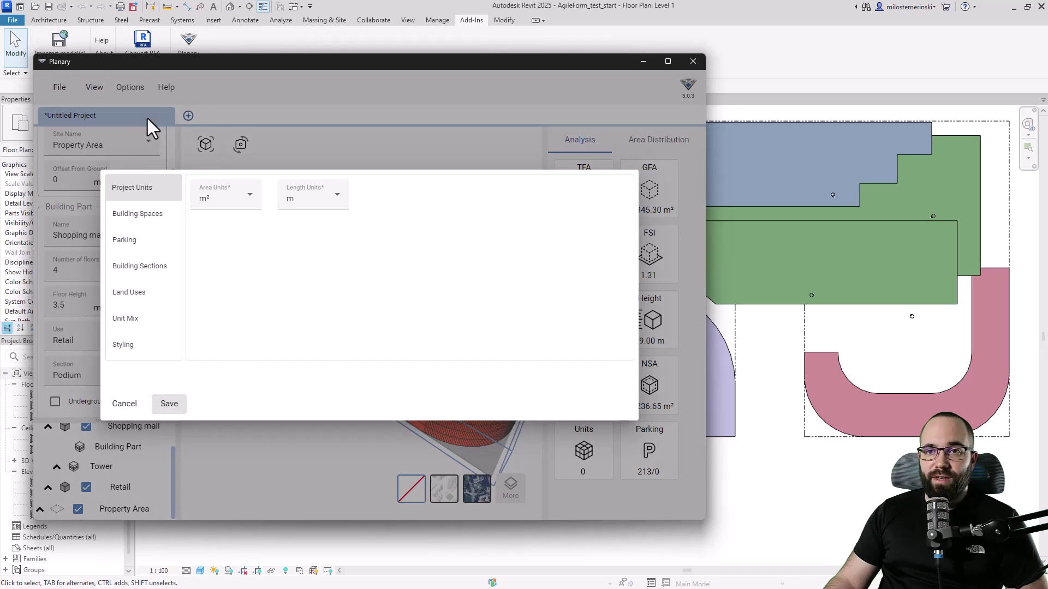
left_click(250, 197)
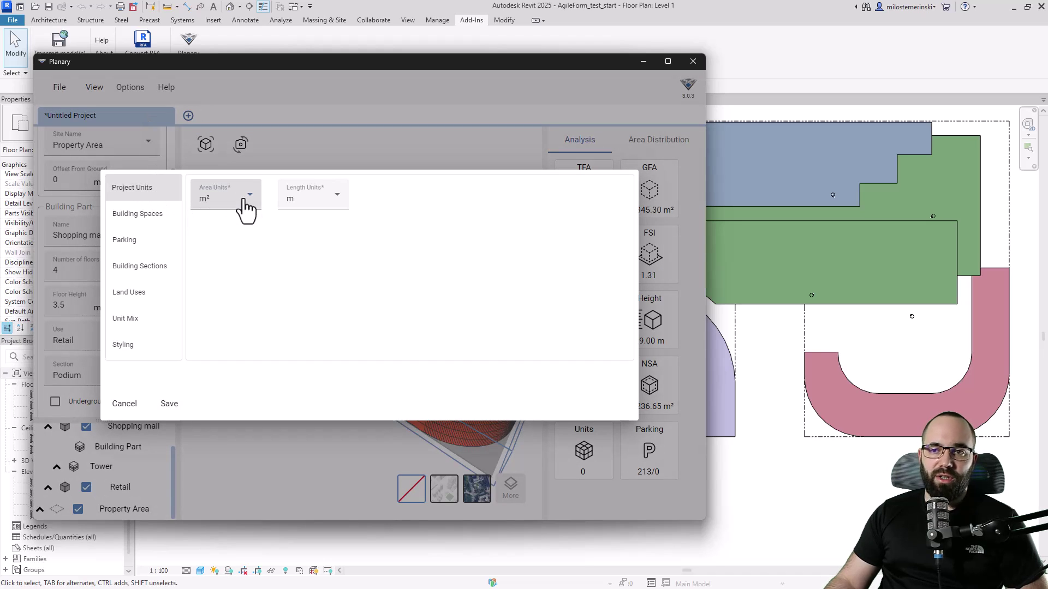
left_click(250, 198)
left_click(332, 201)
left_click(327, 203)
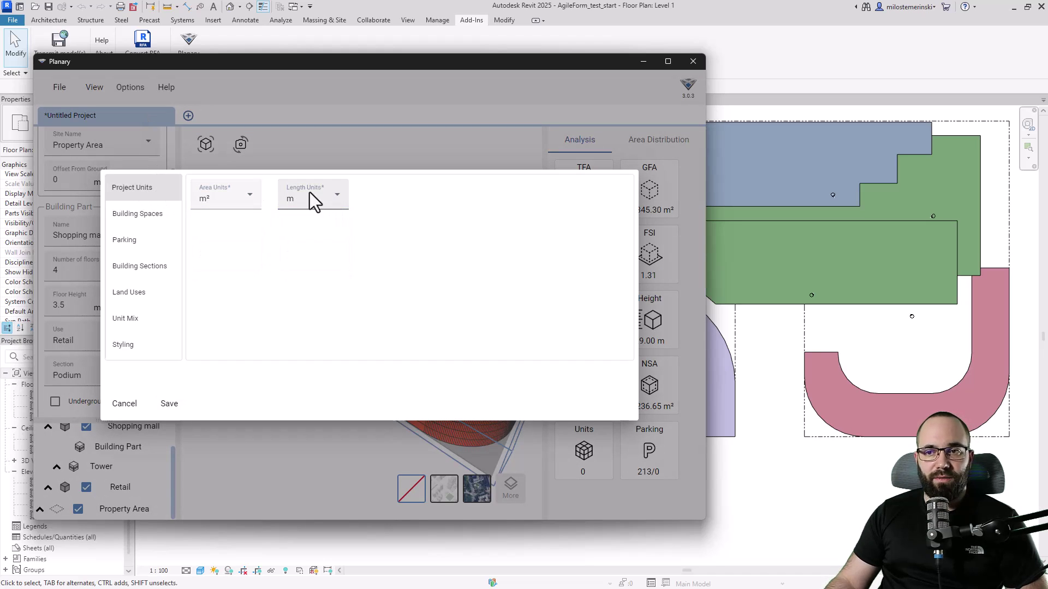
Add a building space type named Shopping with a dark red colour, and save the preferences.
left_click(146, 229)
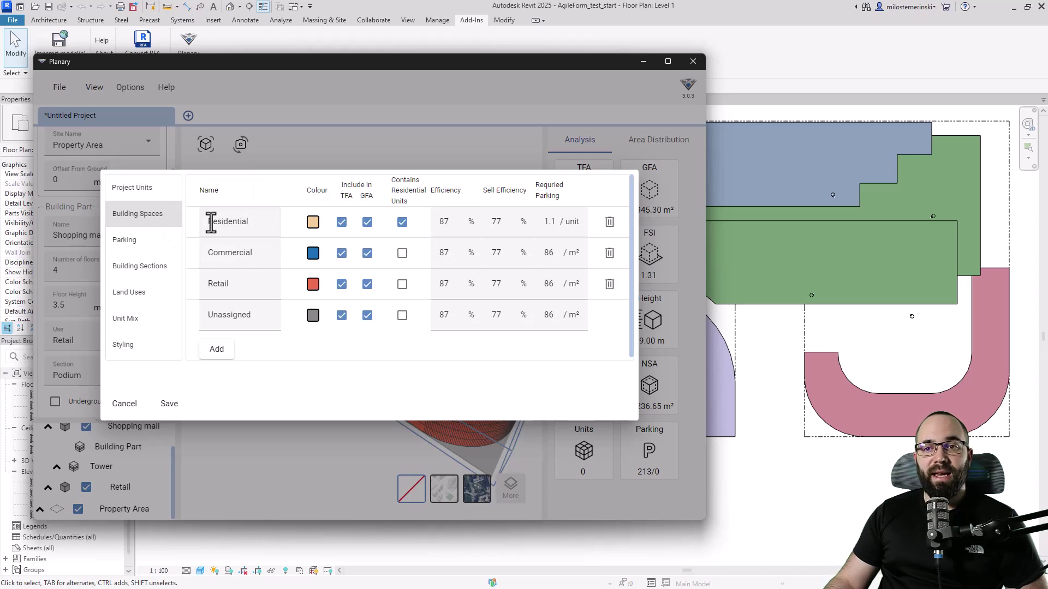
left_click(217, 350)
left_click_drag(215, 346, 322, 350)
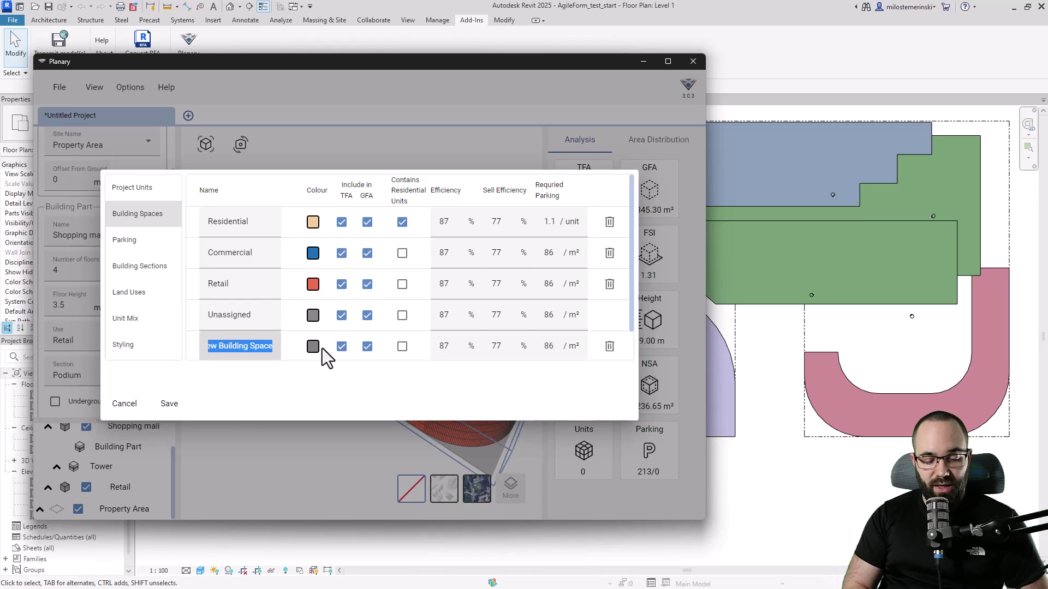
type("Shopping")
left_click(313, 348)
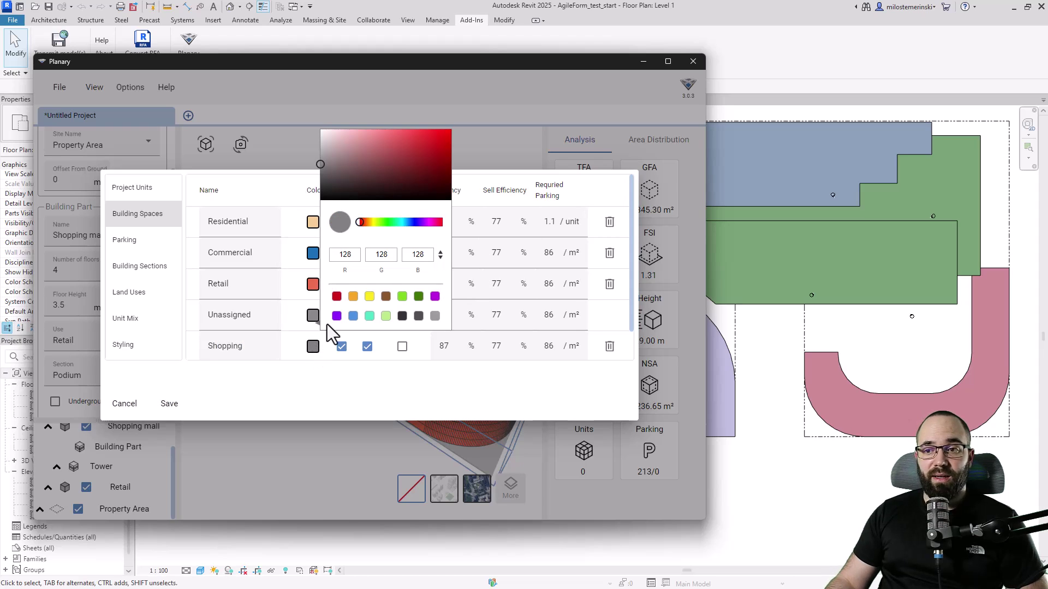
left_click(336, 296)
left_click(348, 379)
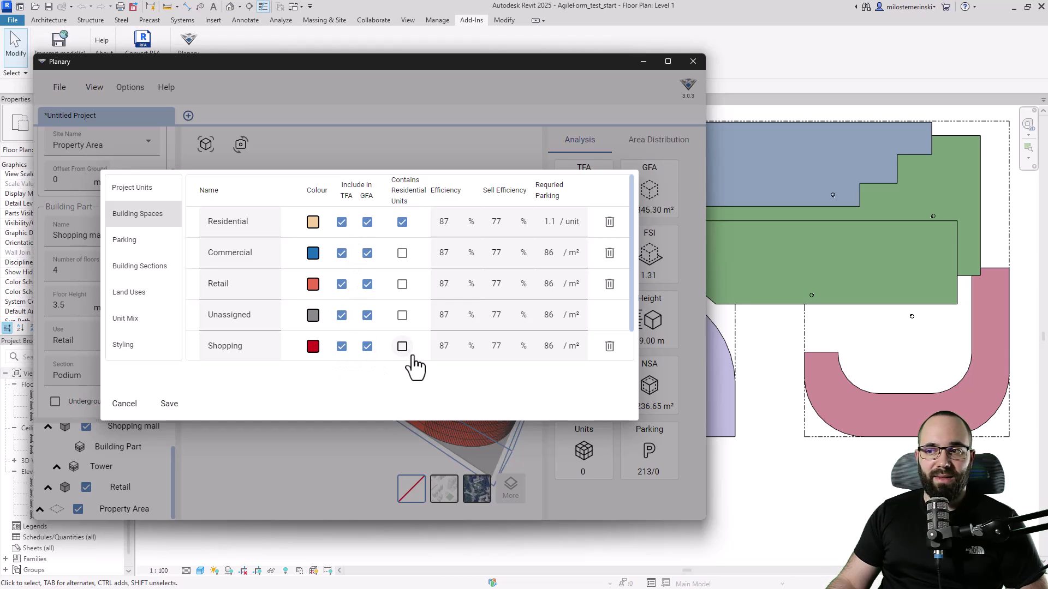
left_click(171, 405)
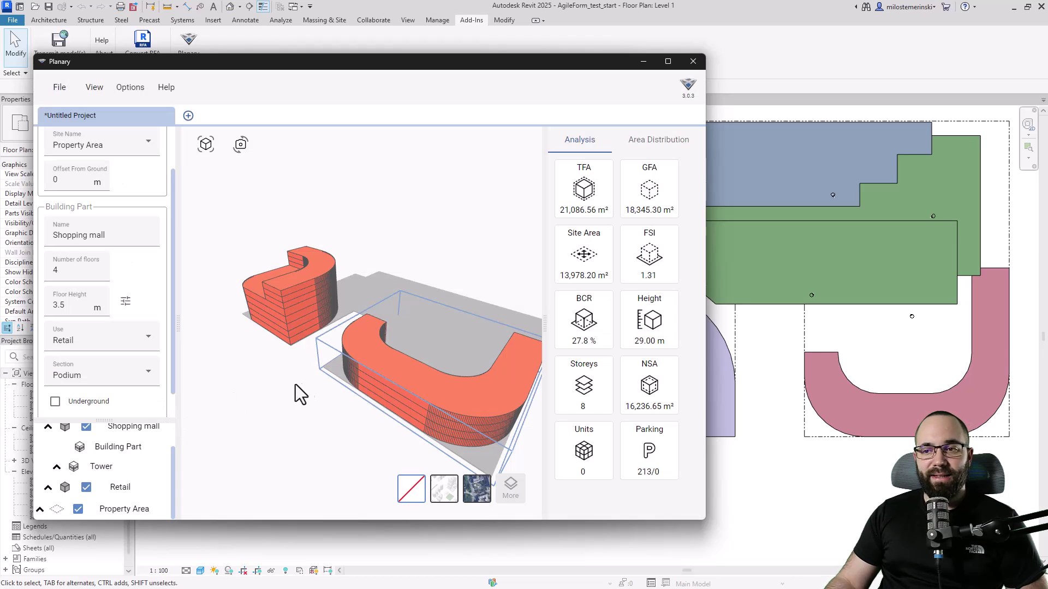
Change the Shopping mall part's use to Shopping and look over the recoloured building.
left_click(98, 349)
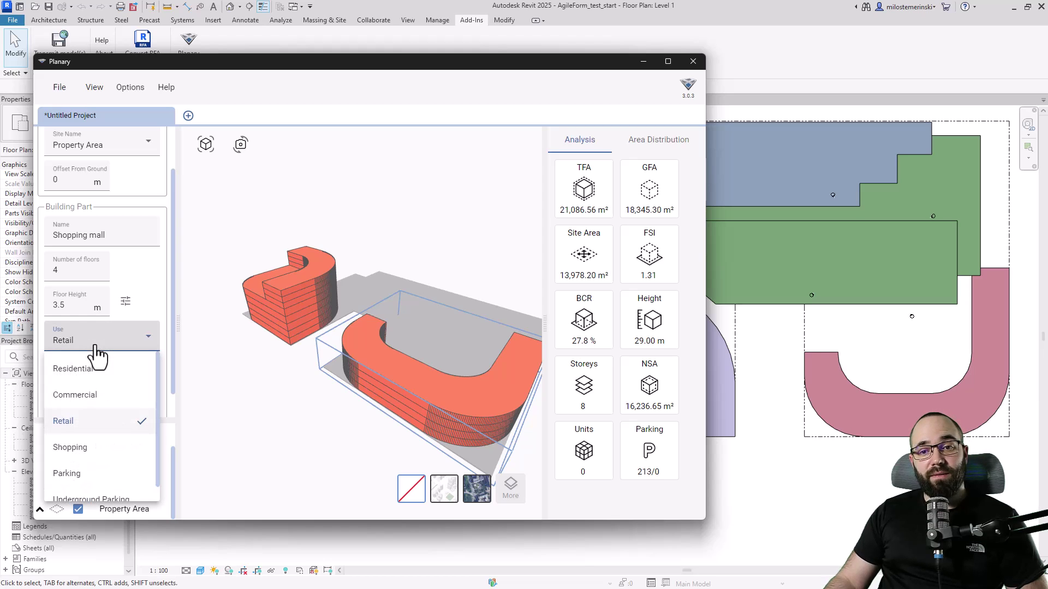
left_click(85, 448)
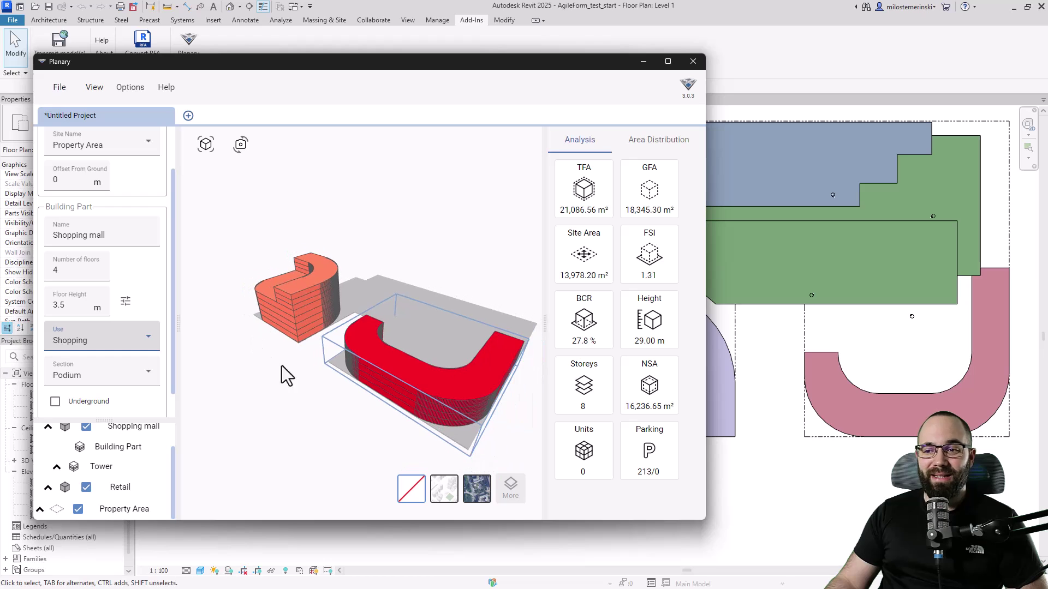
left_click_drag(463, 393, 474, 415)
left_click_drag(484, 376, 373, 365)
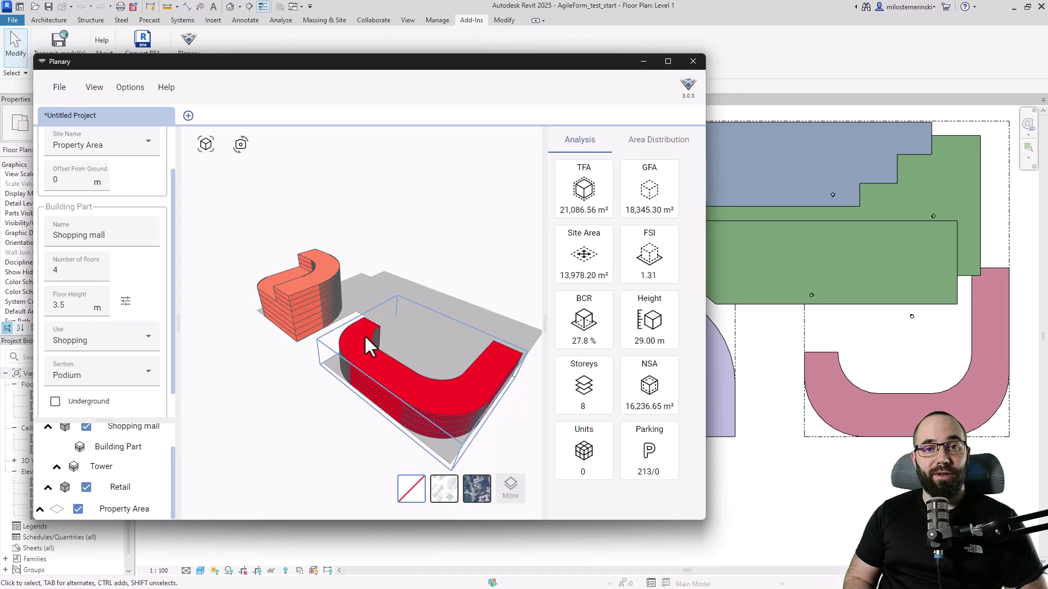
left_click(331, 228)
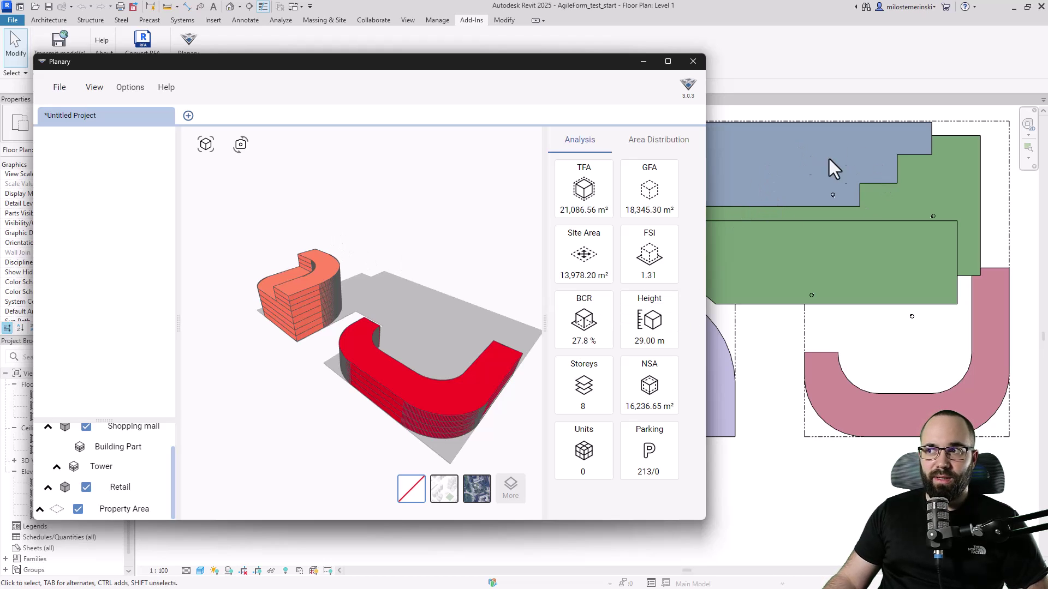
Add a building to the Property Area from the blue filled region in the Level 1 plan.
left_click(407, 309)
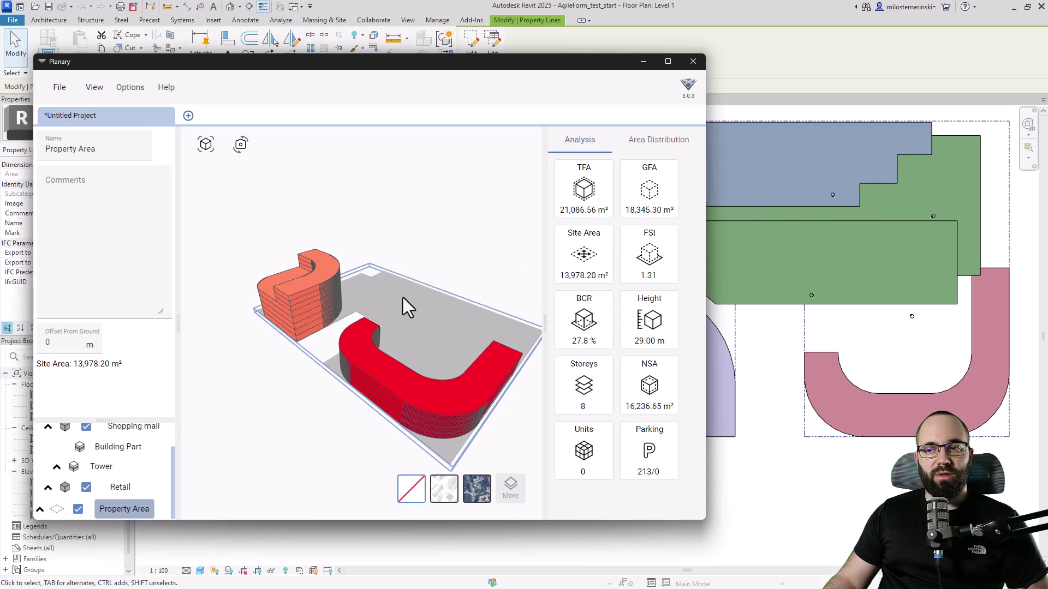
right_click(393, 309)
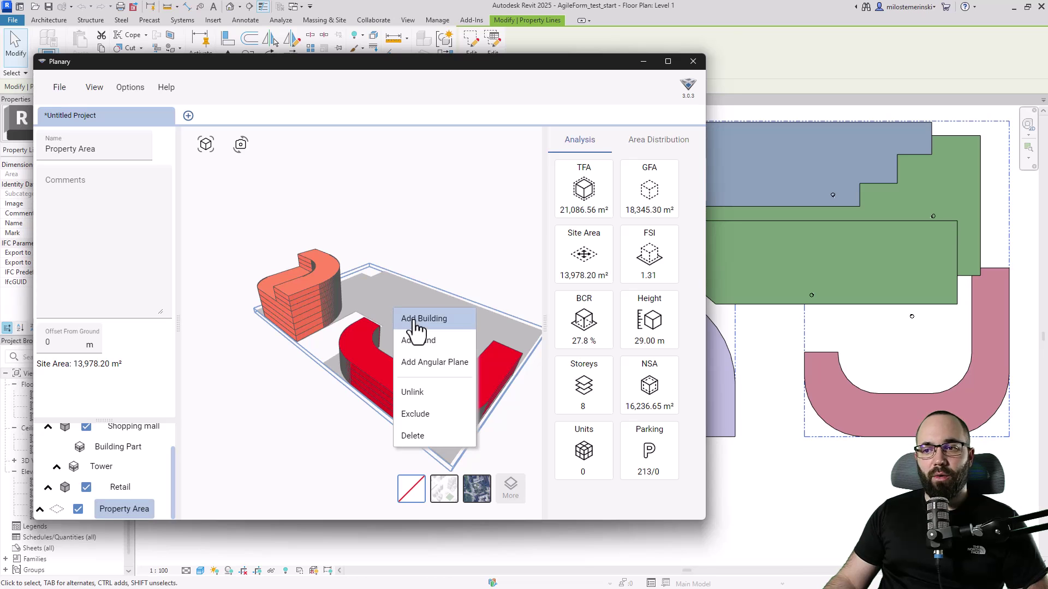
left_click(417, 319)
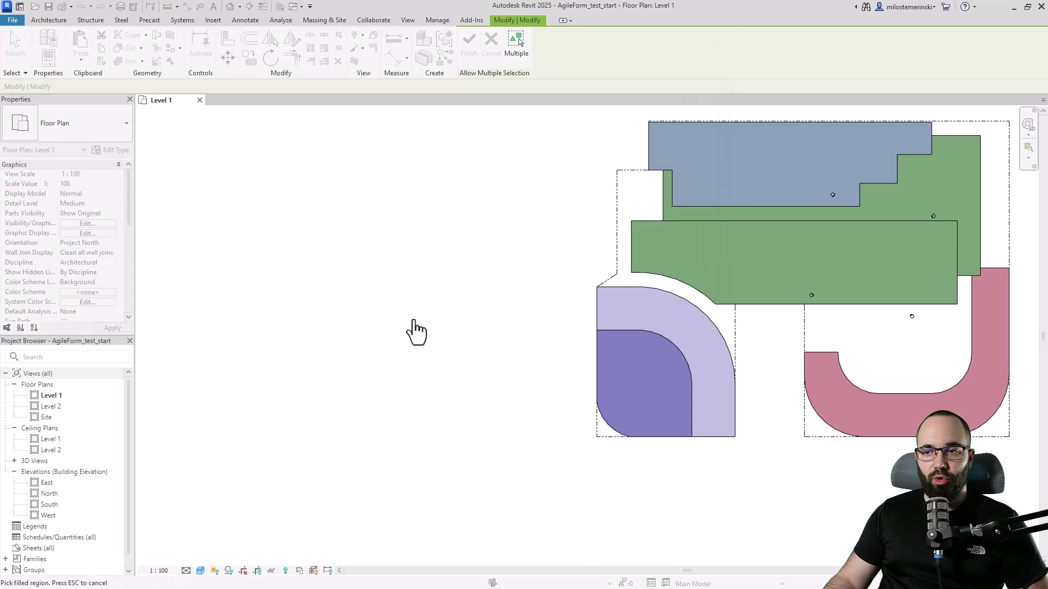
left_click(677, 205)
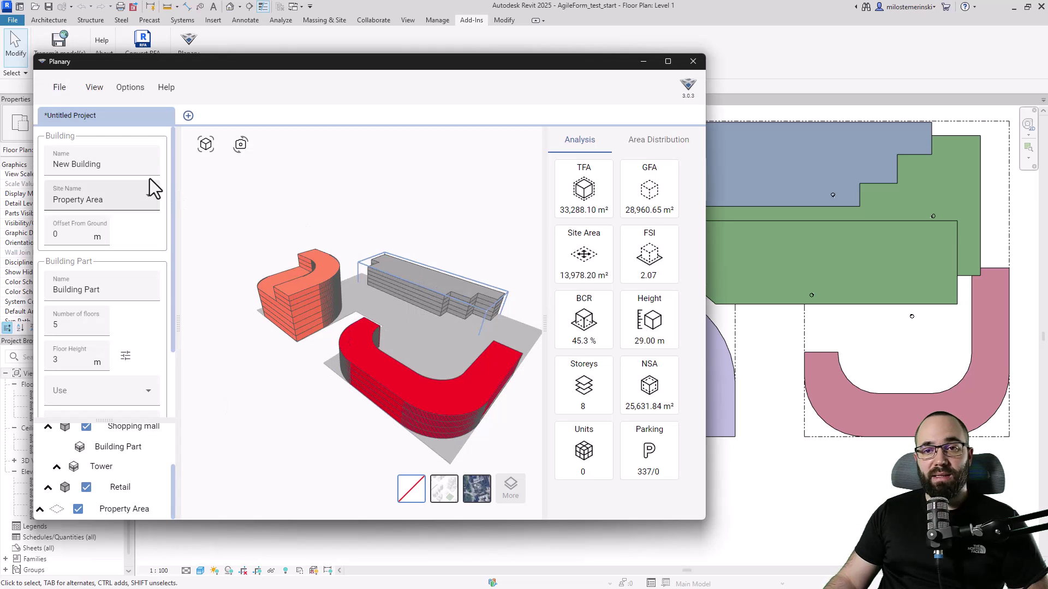
Name the new building Retail and its building part Business block.
left_click_drag(115, 164, 41, 162)
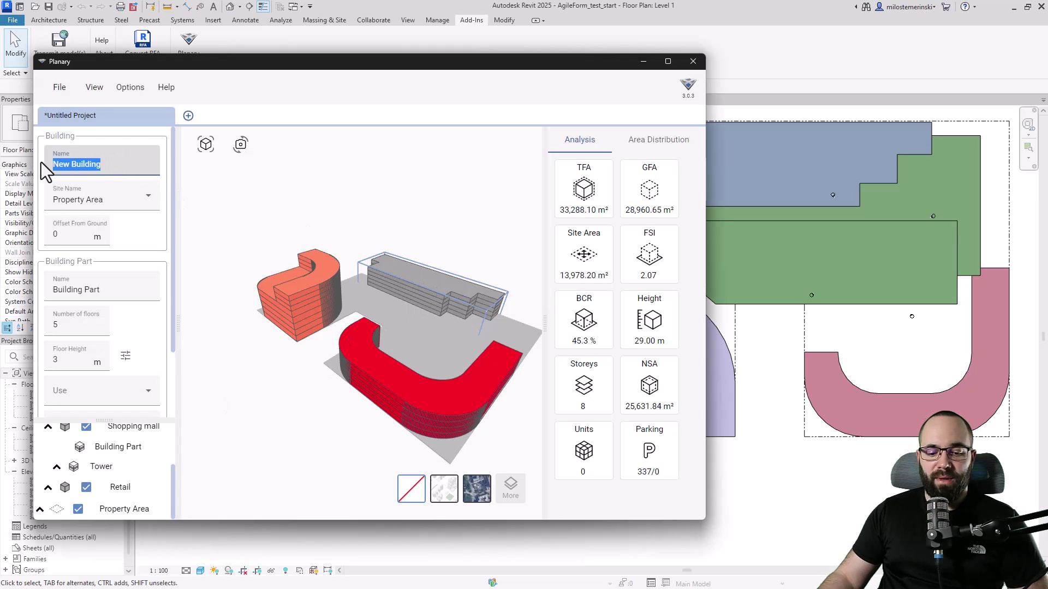
type("Retail")
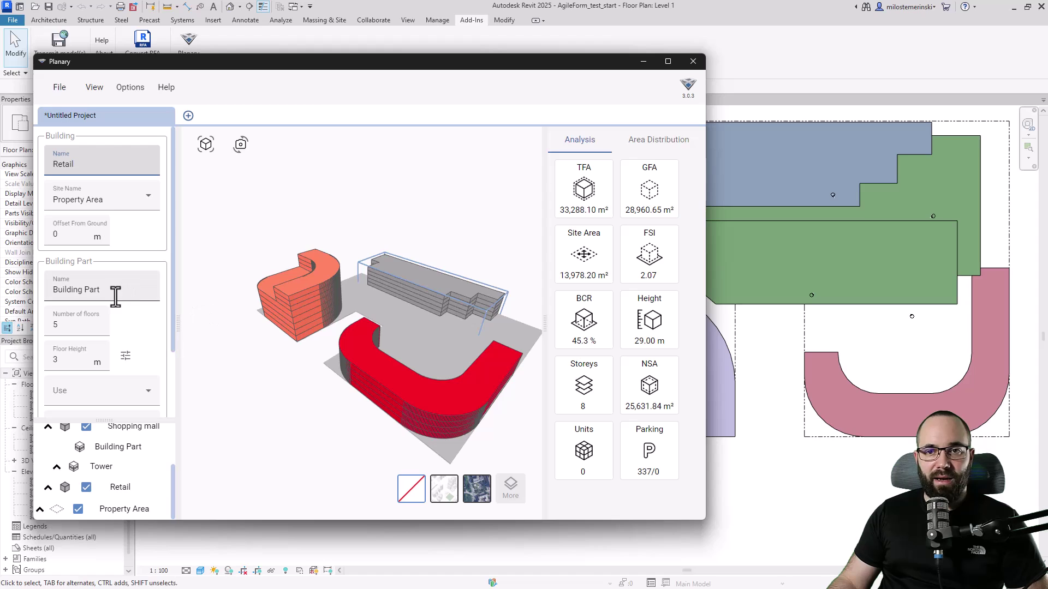
left_click_drag(104, 289, 45, 291)
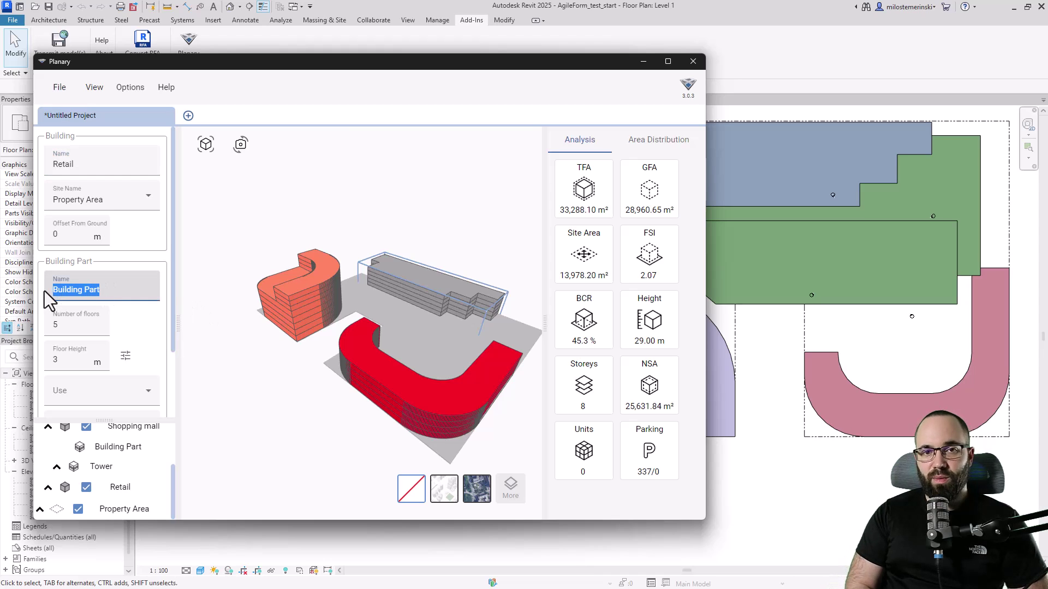
type("Business block")
Set the Business block part's number of floors to 3 and its floor height to 3.5 m.
double_click(56, 327)
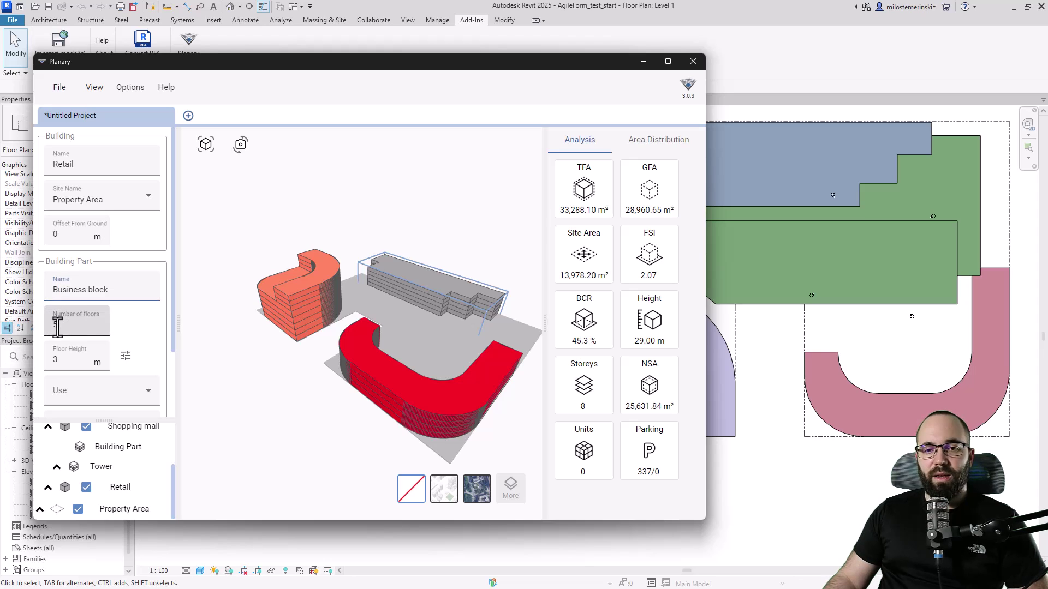
type("3")
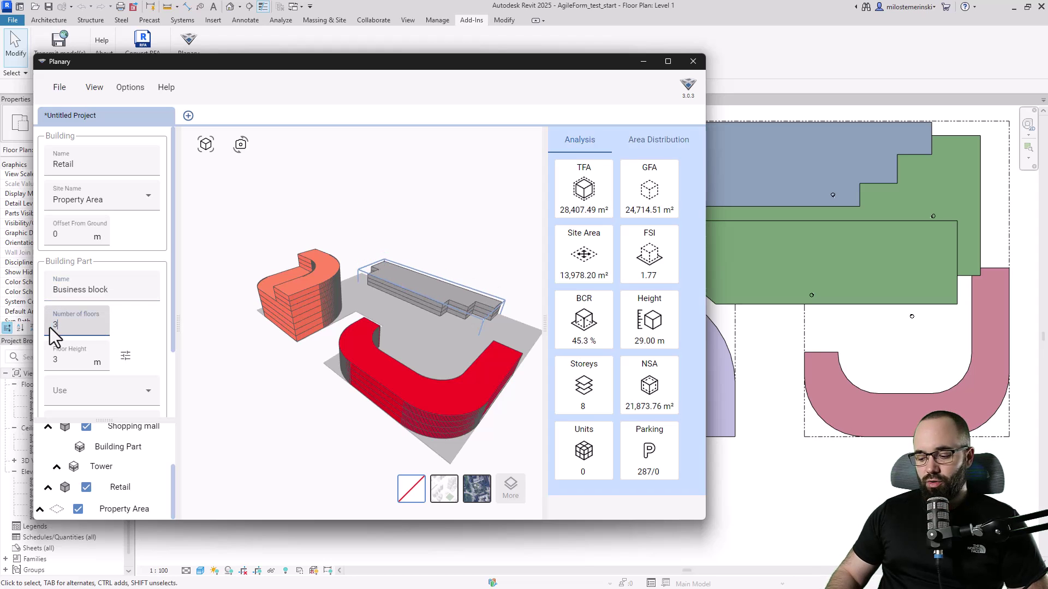
left_click(56, 358)
type("3.5")
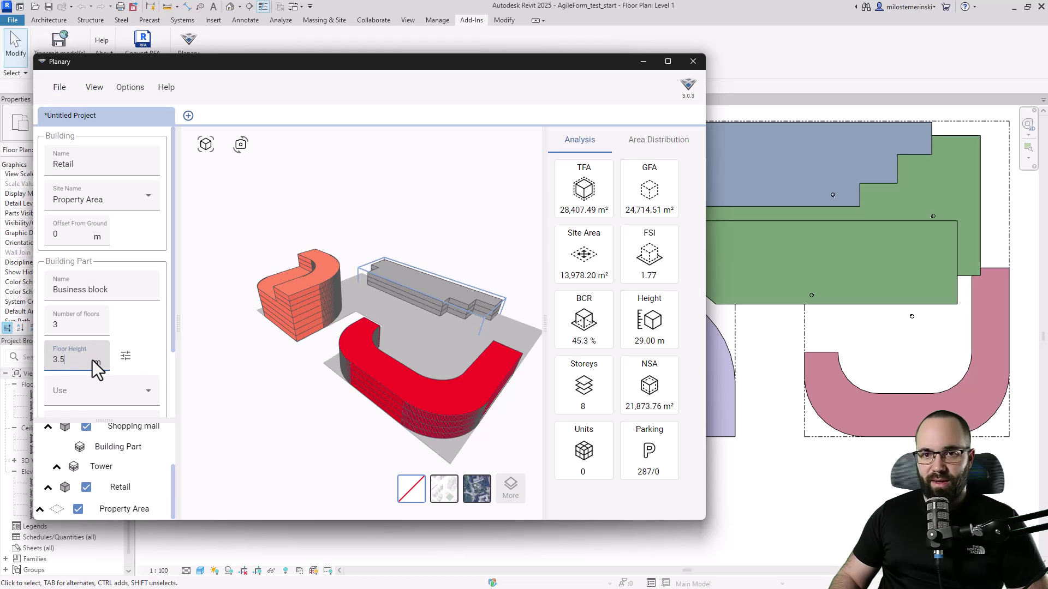
Assign the Business block part the Retail use and the Podium section.
scroll(130, 342, "down", 3)
left_click(103, 304)
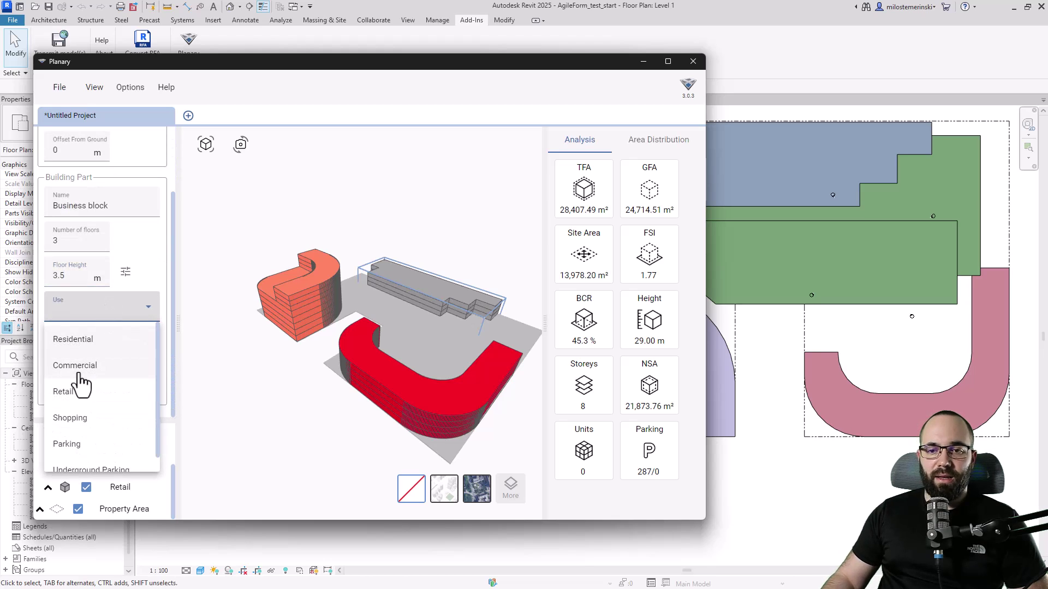
left_click(73, 393)
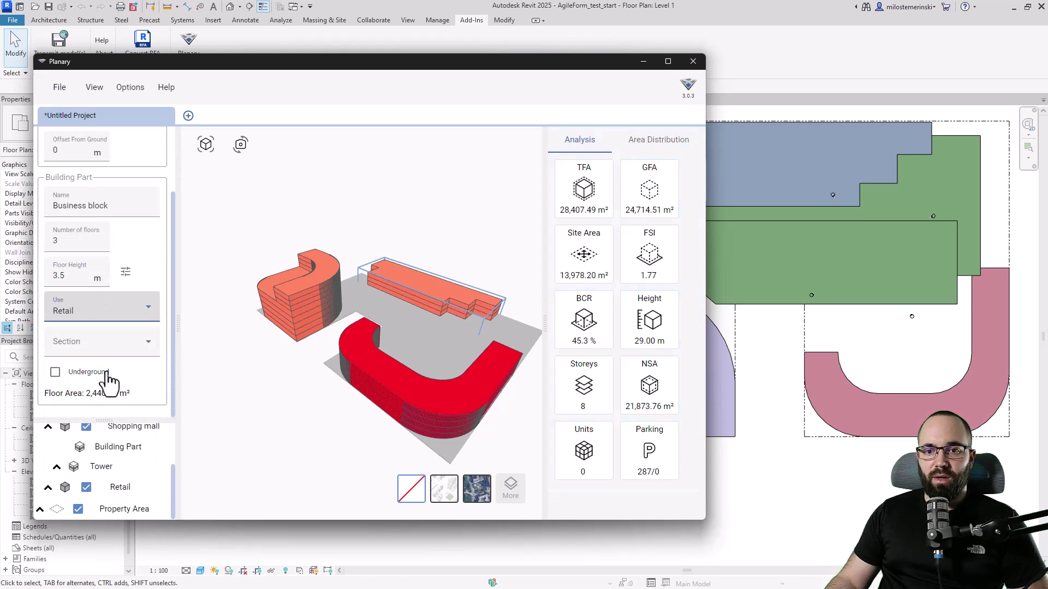
left_click(82, 348)
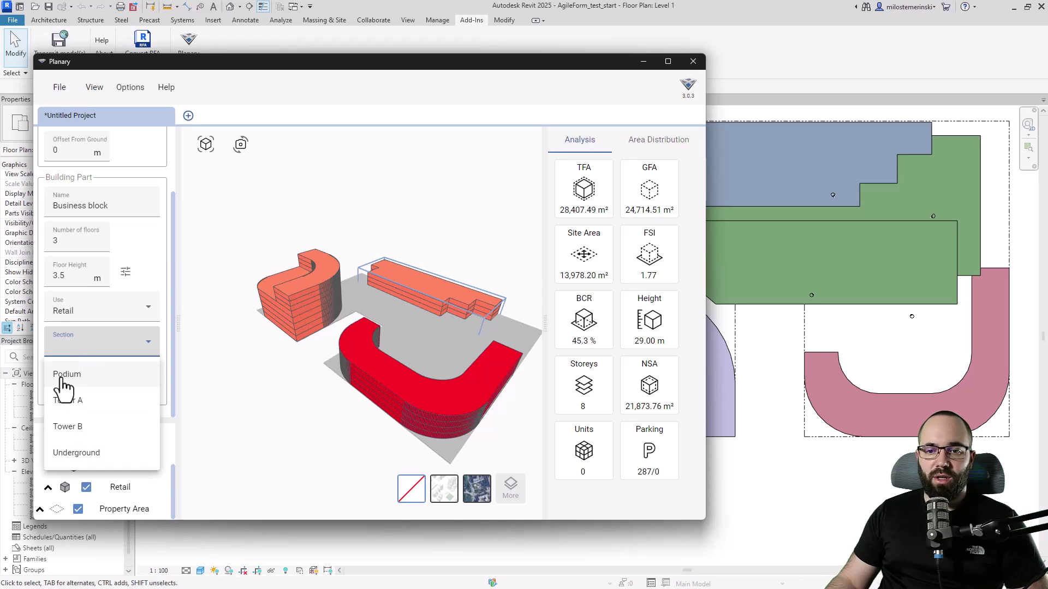
left_click(72, 380)
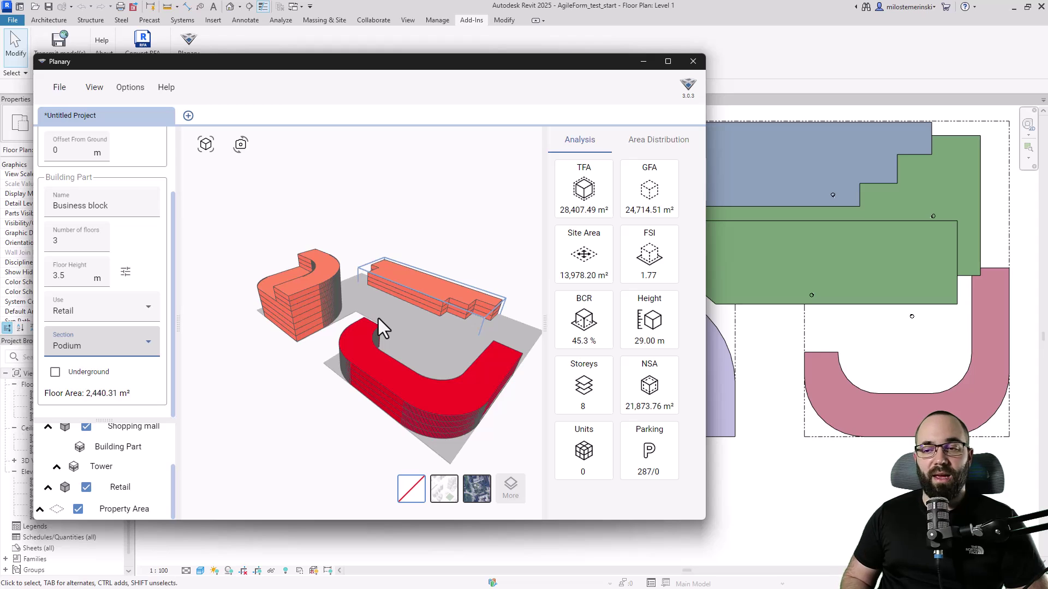
Add a land element to the Property Area from the front green filled region with the curved corner.
left_click(368, 300)
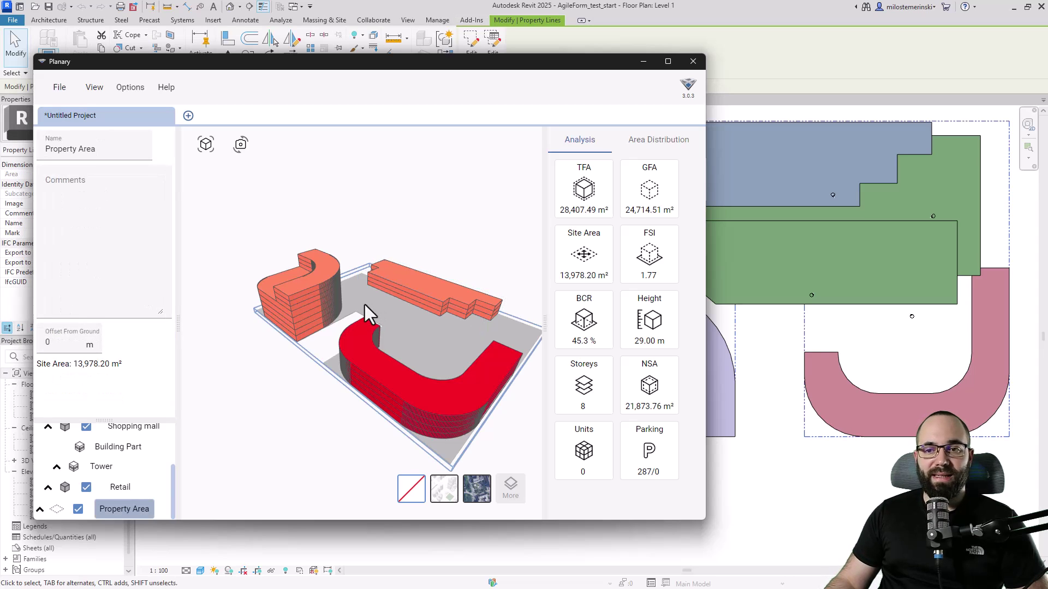
right_click(365, 305)
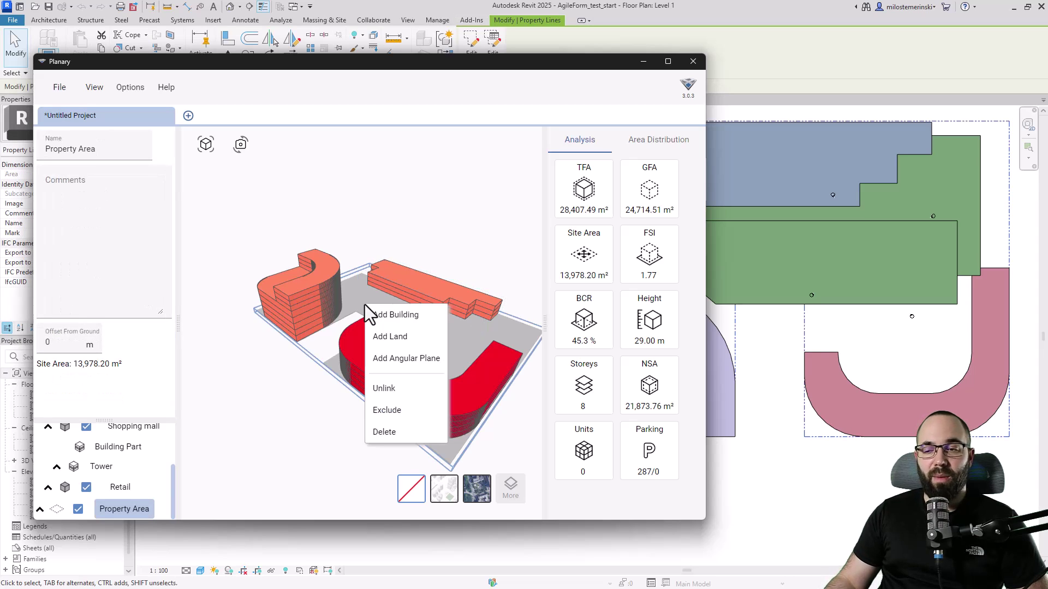
left_click(401, 343)
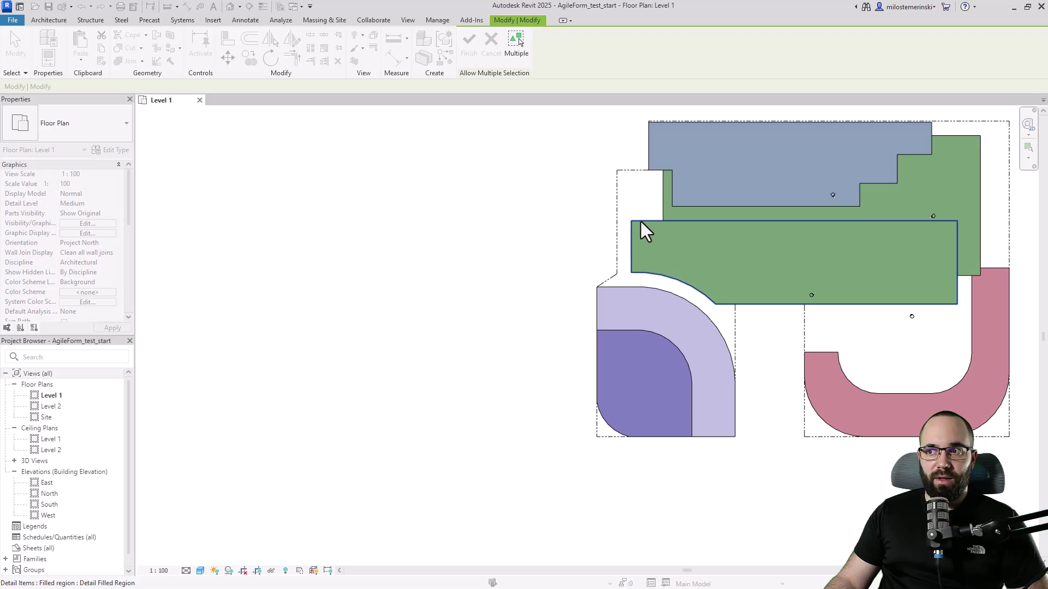
left_click(641, 222)
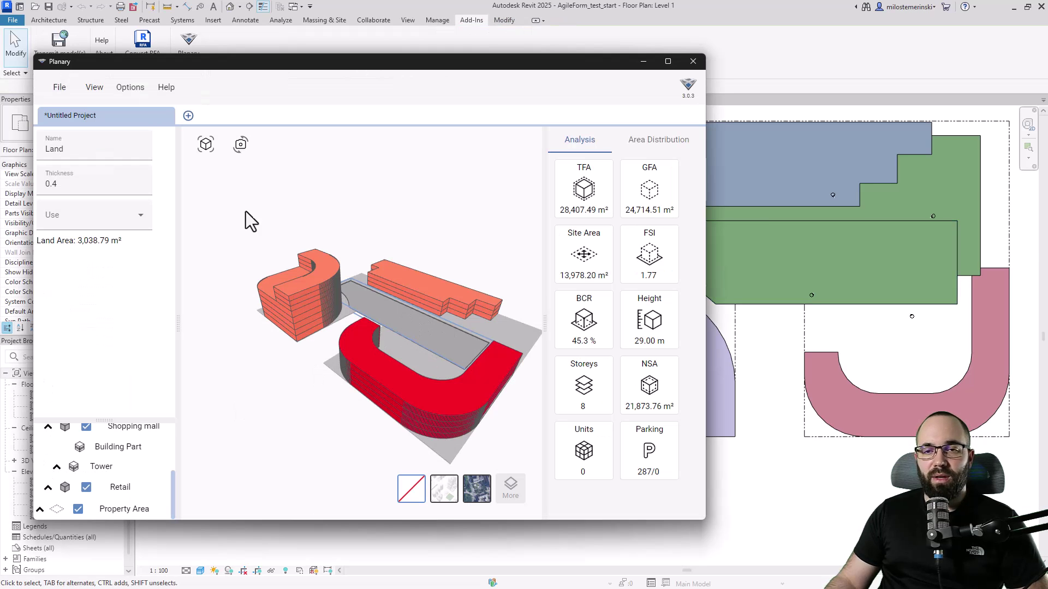
Name the land element Greenery, set its thickness to 0.2 and assign it the Greenery use.
left_click_drag(72, 156, 42, 150)
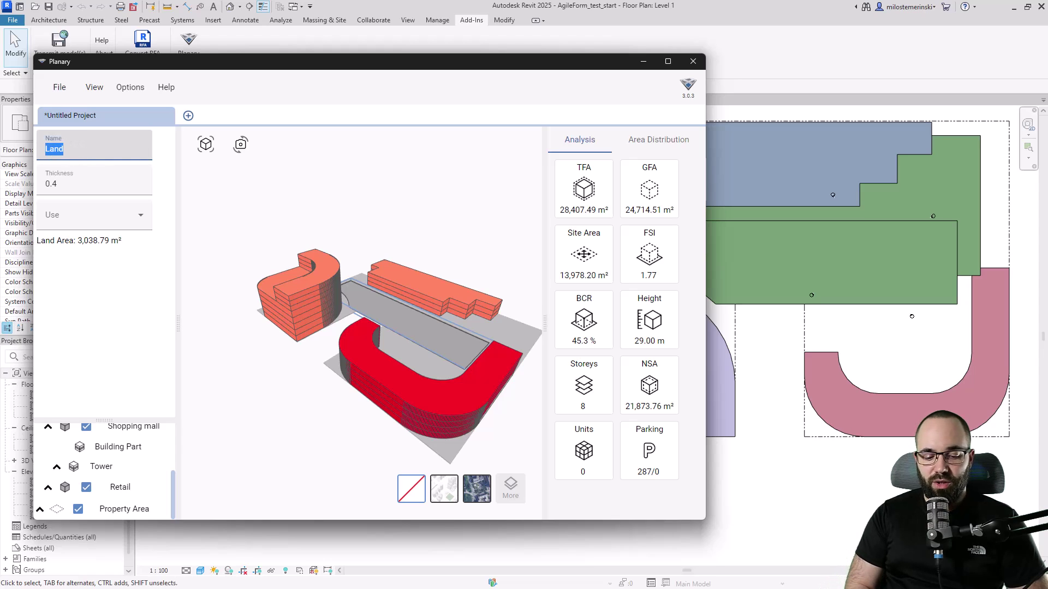
type("Greenery")
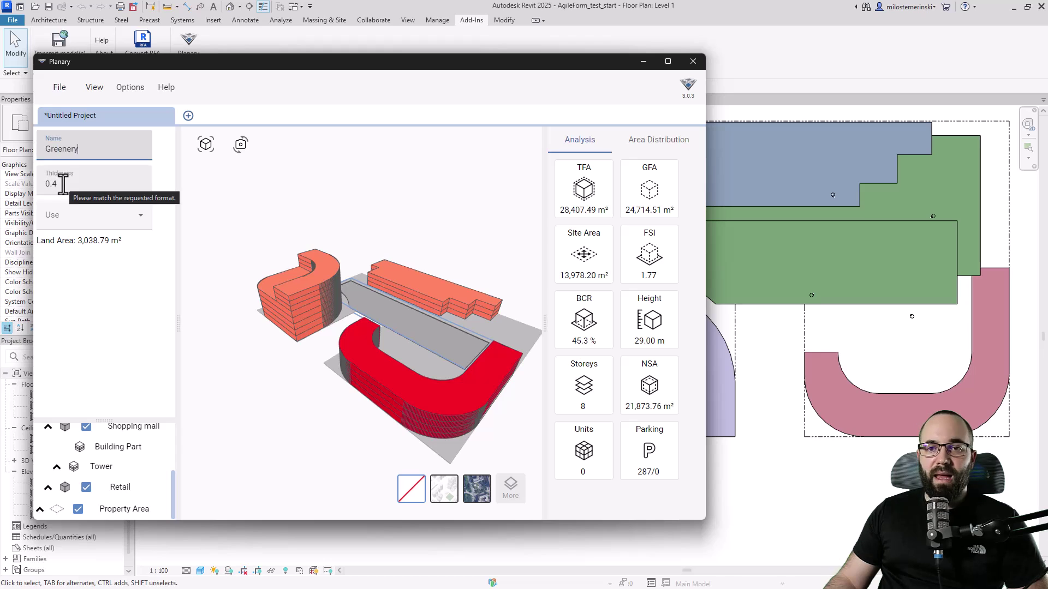
left_click(55, 184)
left_click_drag(51, 185, 112, 187)
type("2")
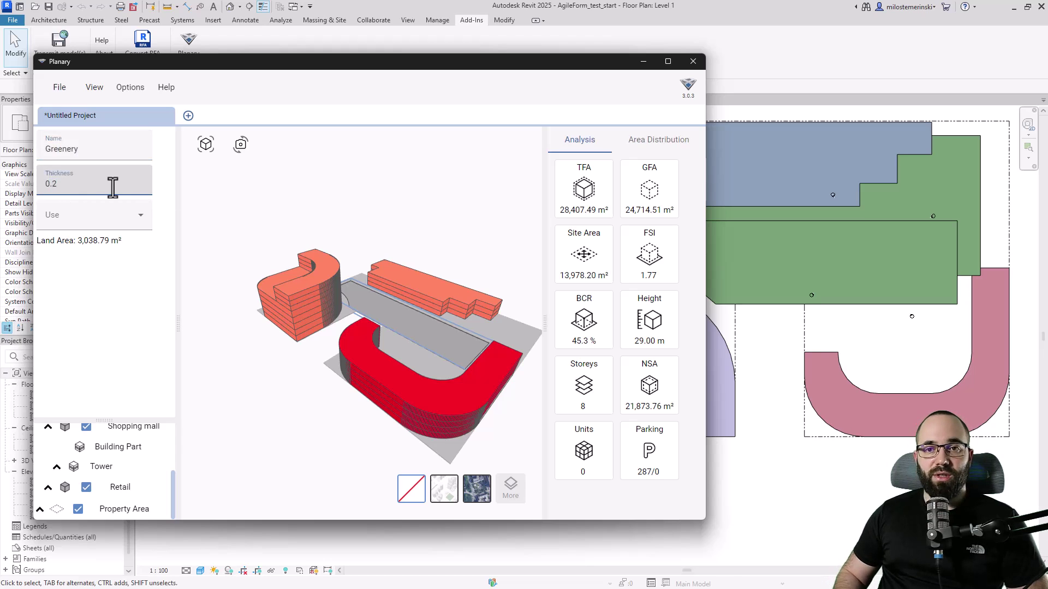
left_click(95, 213)
left_click(62, 249)
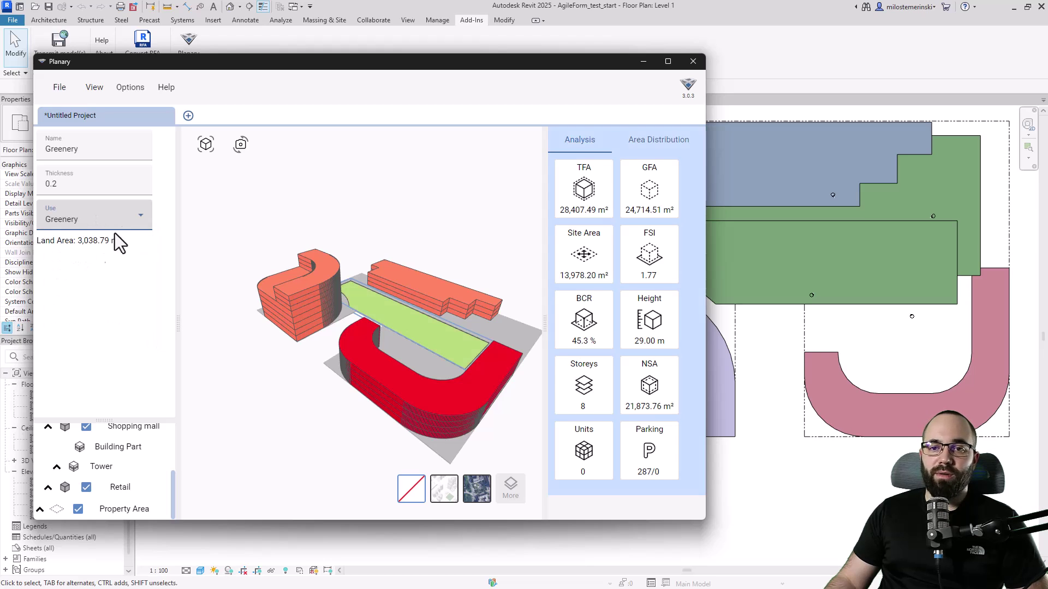
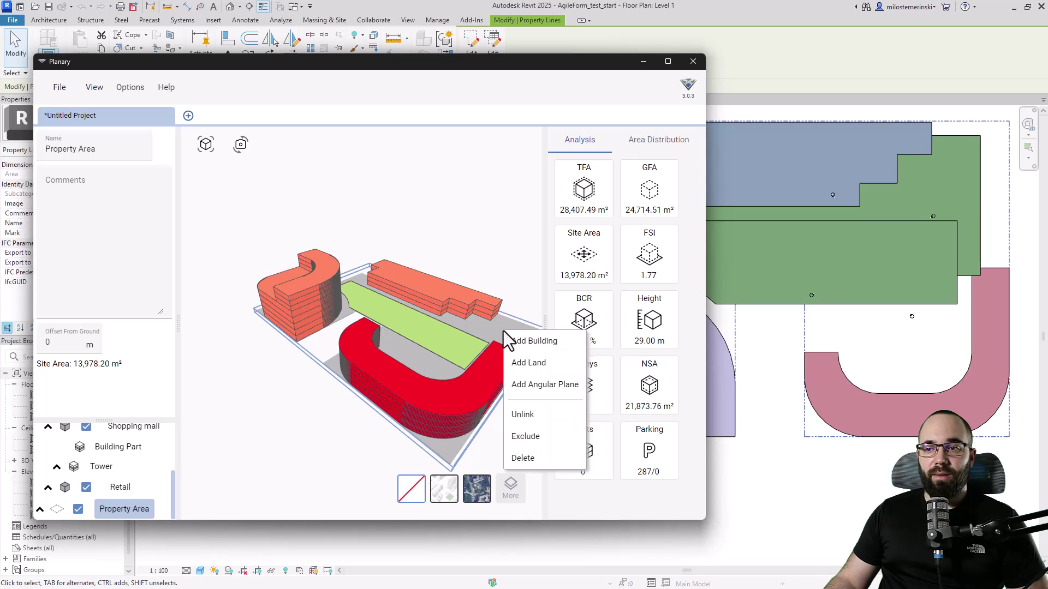
Add a building from the green filled region behind the blue one, naming both the building and its part Garage.
left_click(523, 343)
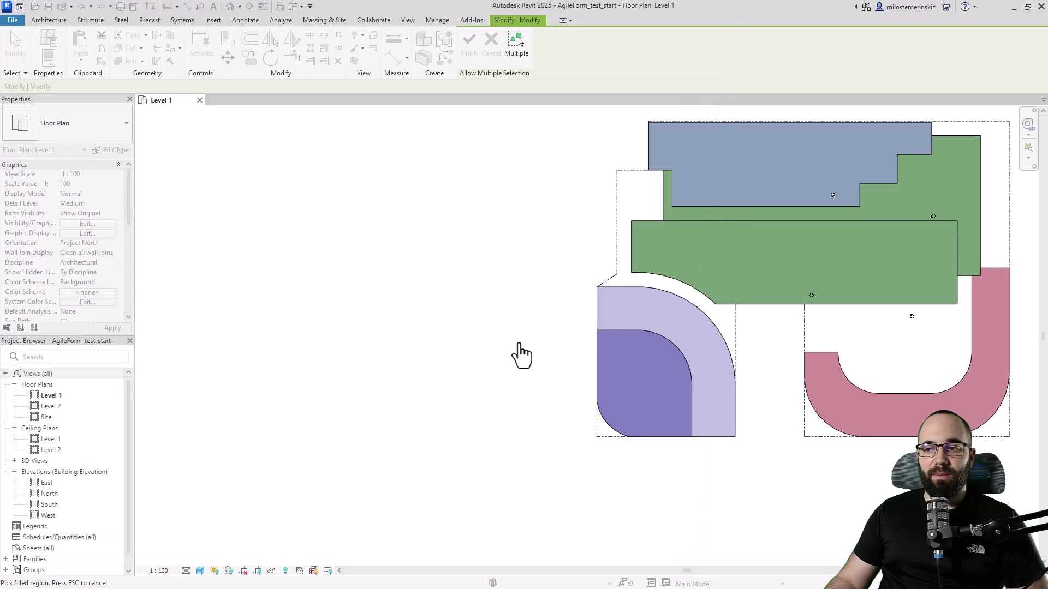
left_click(663, 199)
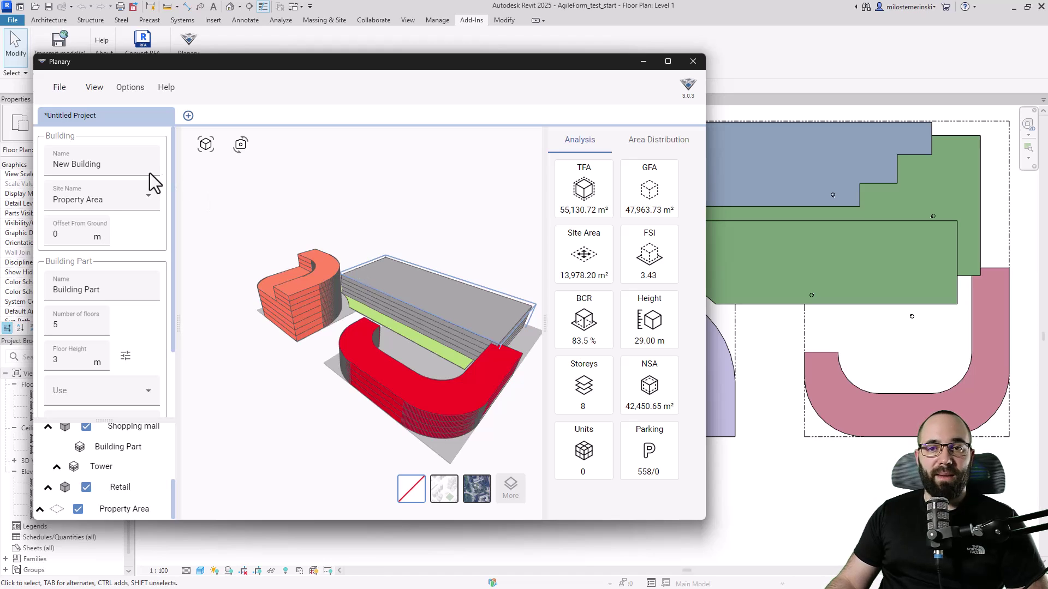
left_click(105, 165)
key("ctrl+a")
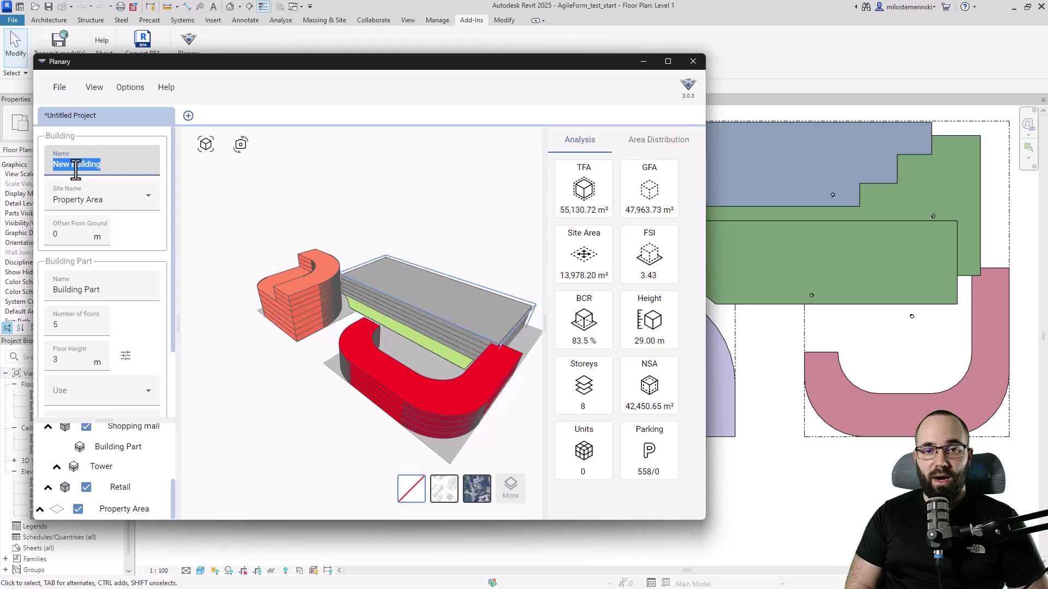
type("Garage")
scroll(105, 223, "down", 2)
left_click(100, 235)
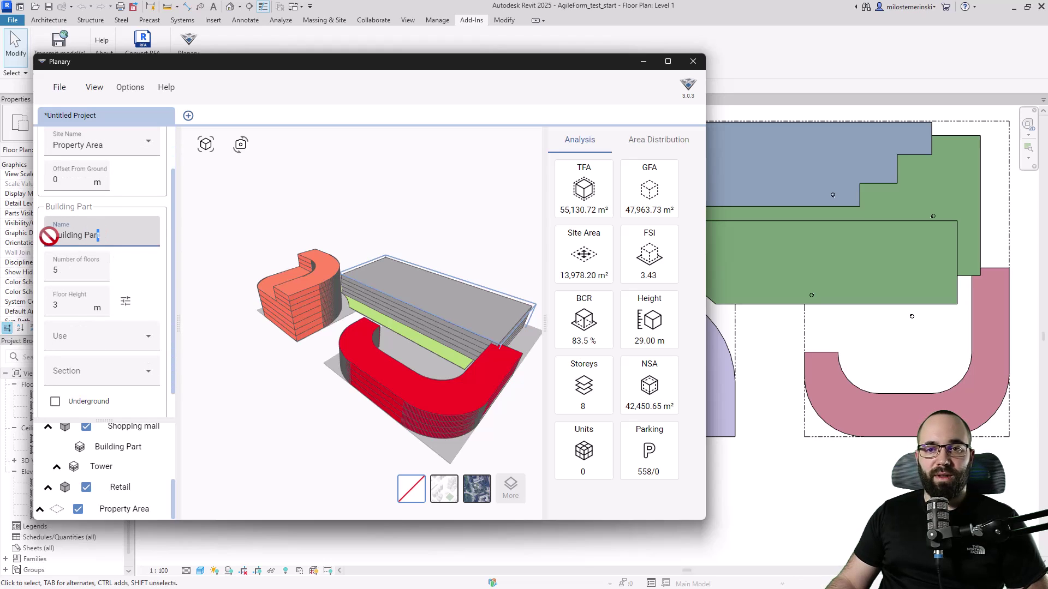
key("ctrl+a")
type("Garage")
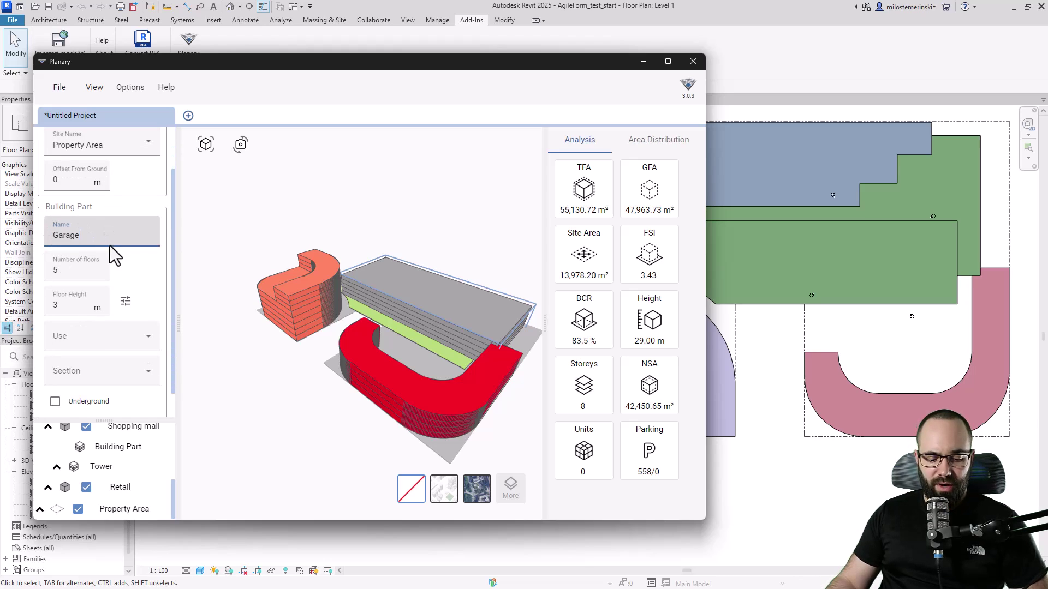
Set the Garage building part to 2 floors with a floor height of 2.9 m.
left_click(55, 271)
key("ctrl+a")
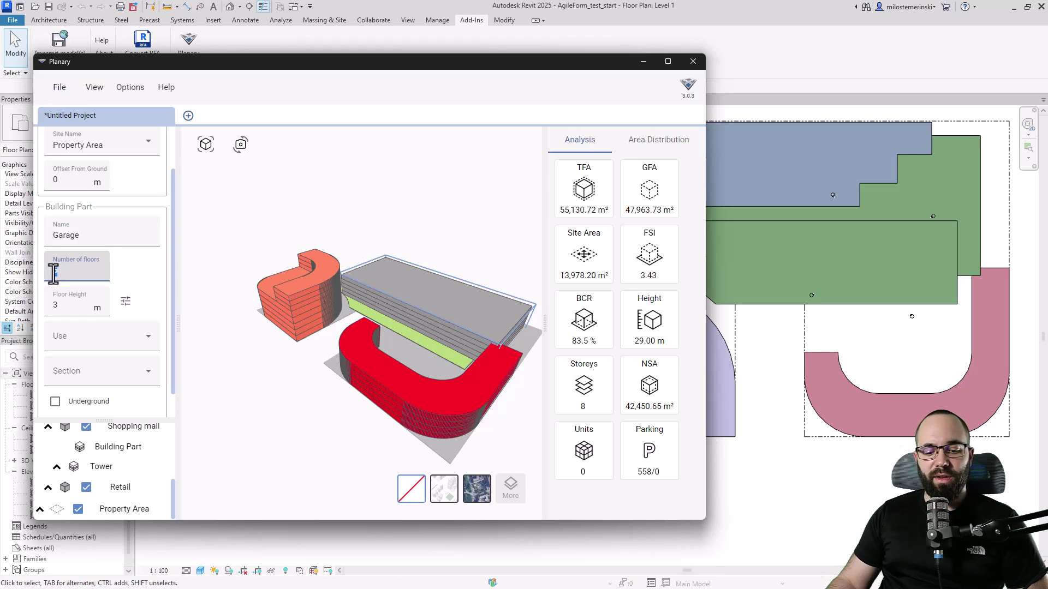
type("2")
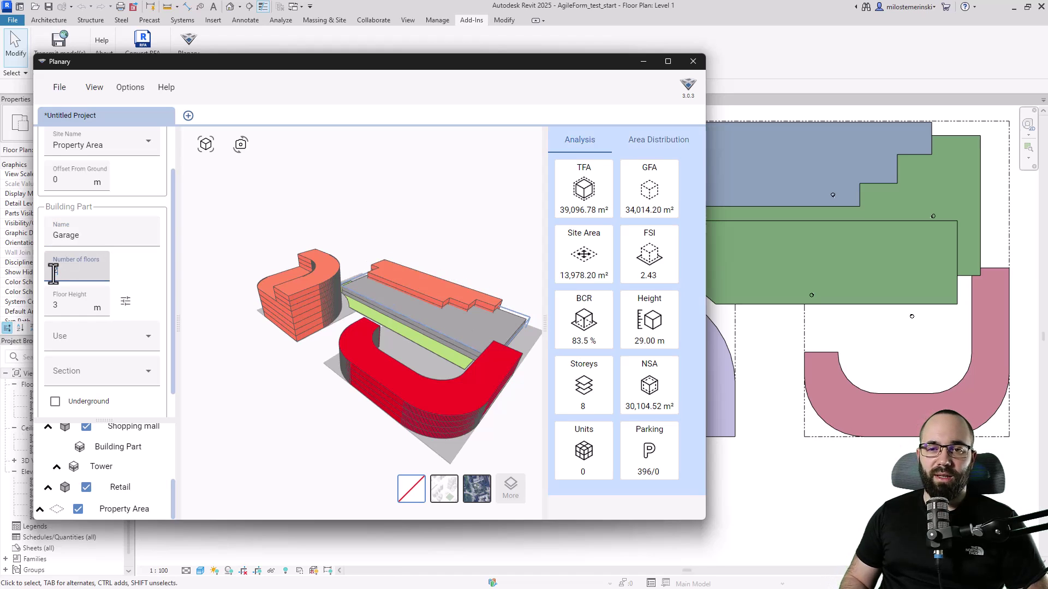
left_click(48, 306)
key("ctrl+a")
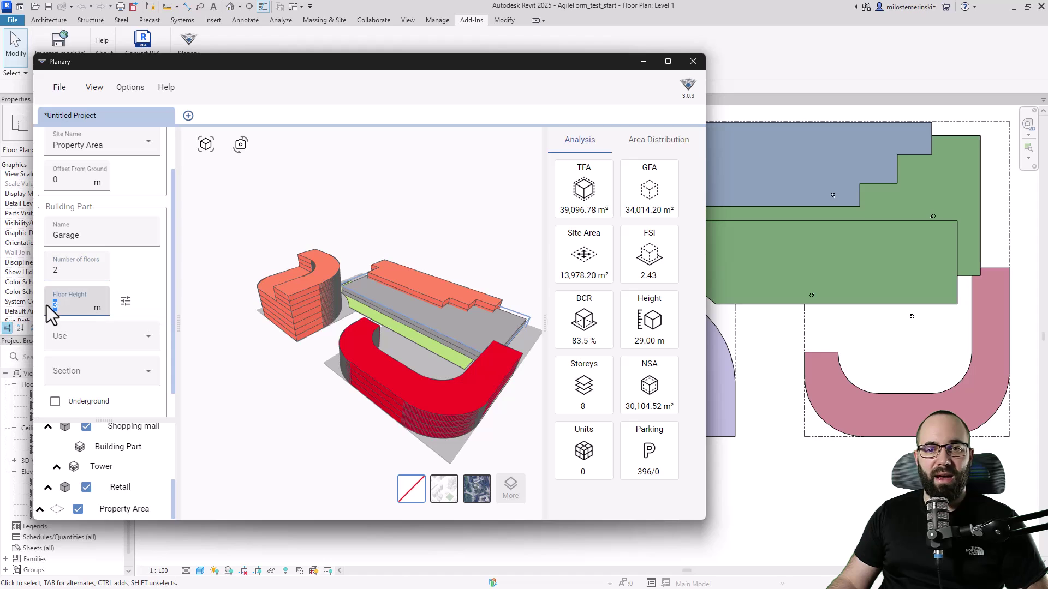
type("2.")
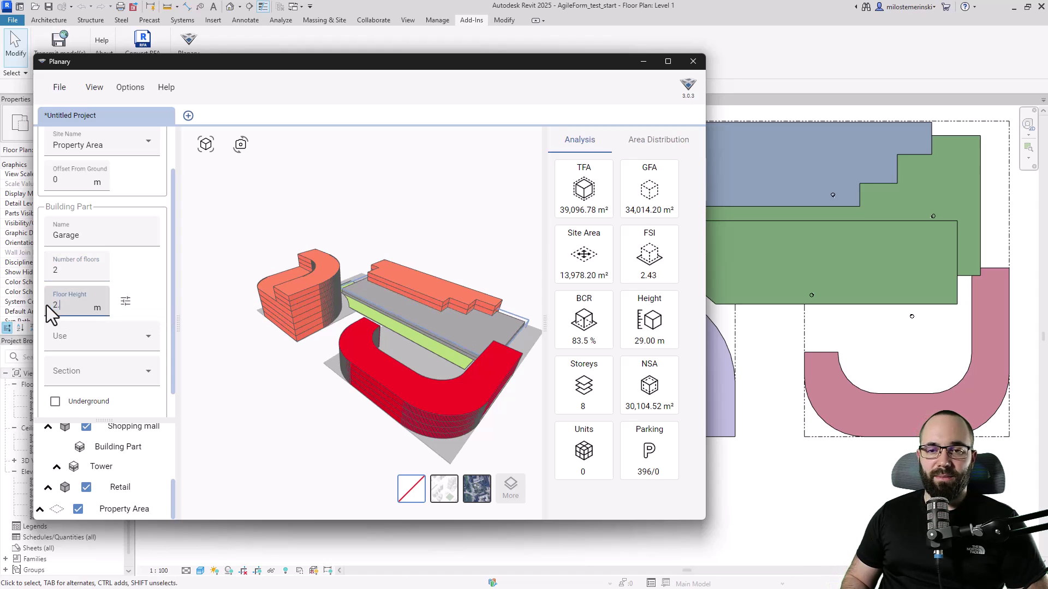
type("9")
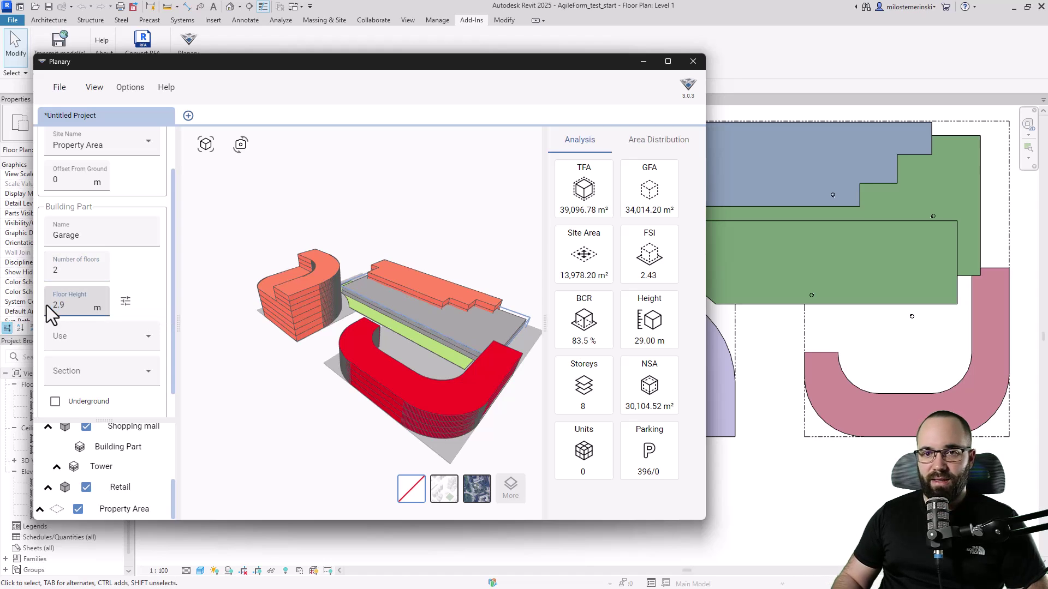
Assign the Garage part the Parking use and the Underground section, and mark it as underground.
left_click(98, 335)
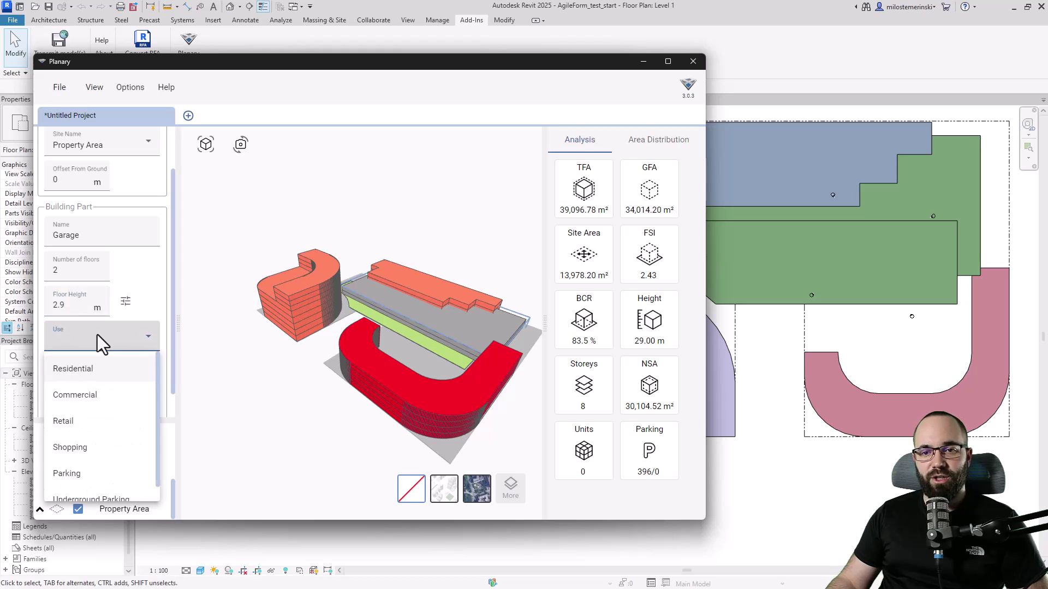
left_click(68, 474)
left_click(92, 377)
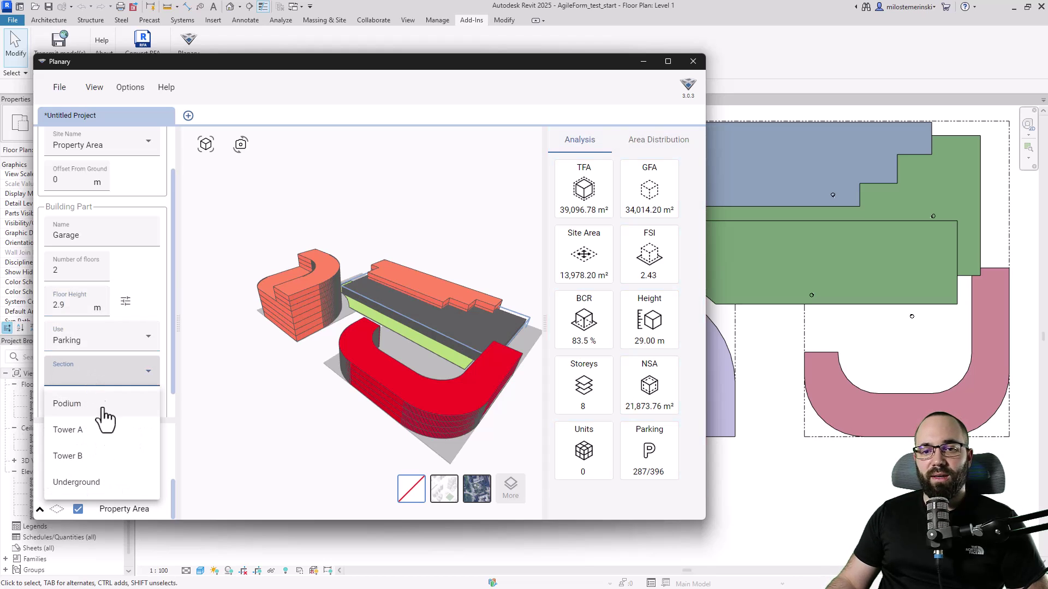
left_click(79, 484)
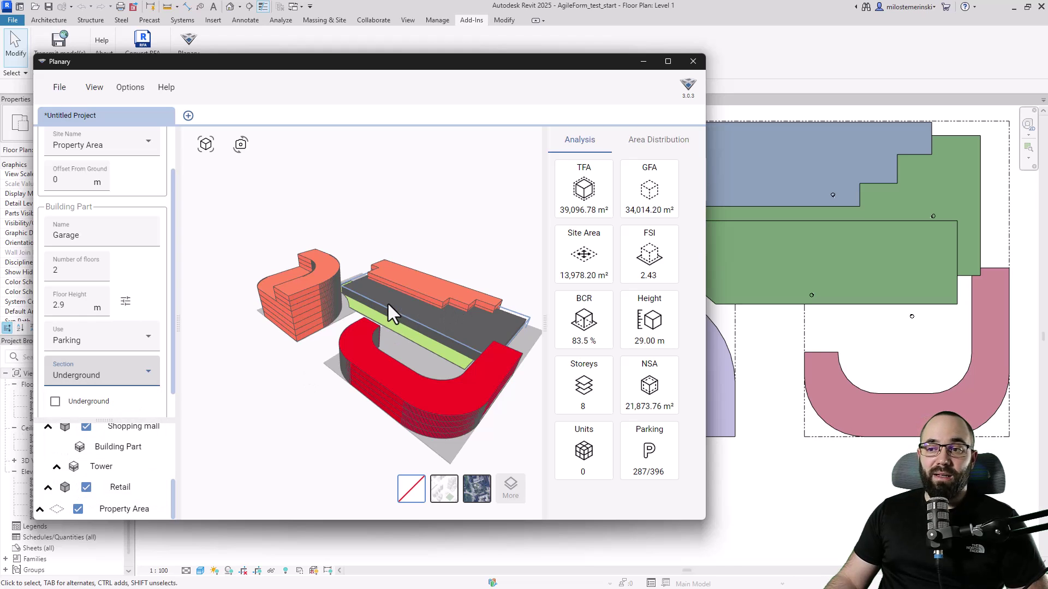
left_click(55, 402)
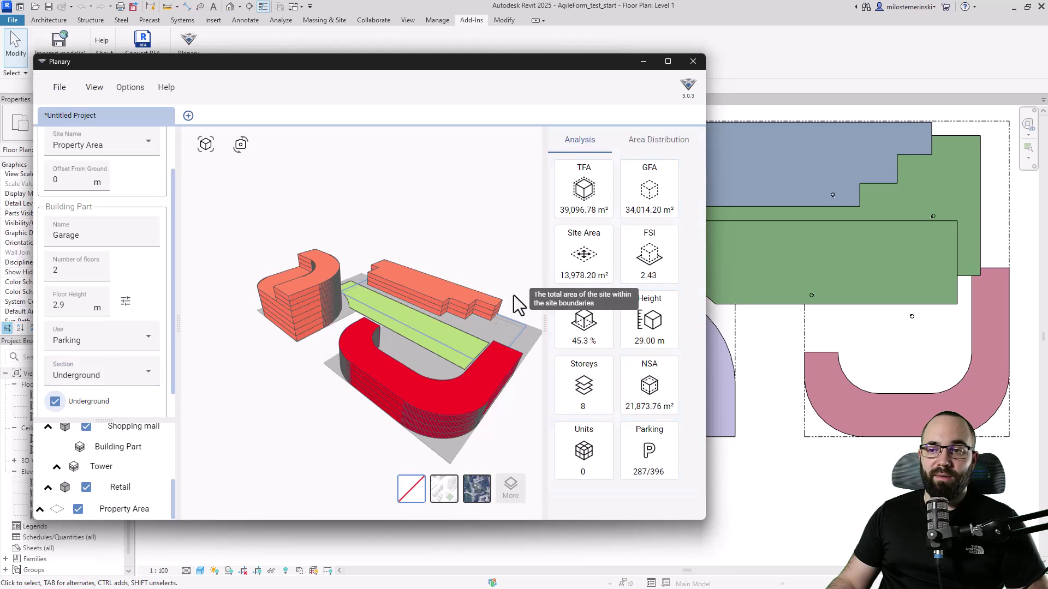
mouse_move(470, 347)
left_mouse_down()
mouse_move(413, 290)
mouse_move(371, 307)
mouse_move(459, 342)
left_mouse_up()
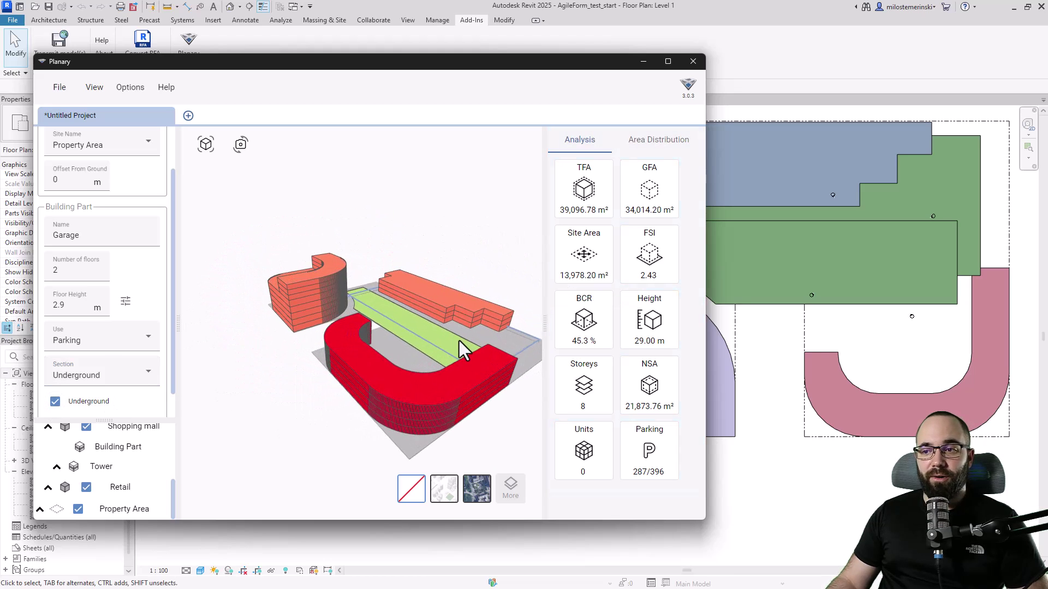
Enlarge the project tree to show all elements, and collapse and re-expand the Property Area and Retail branches.
right_click(266, 329)
left_click(310, 398)
left_click_drag(310, 397, 341, 421)
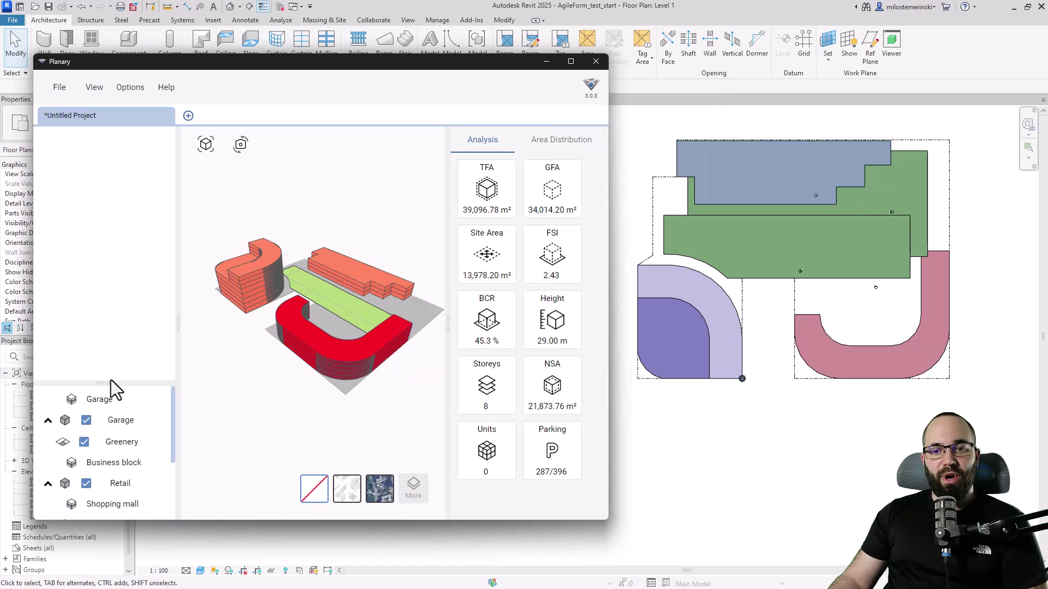
left_click_drag(107, 384, 102, 263)
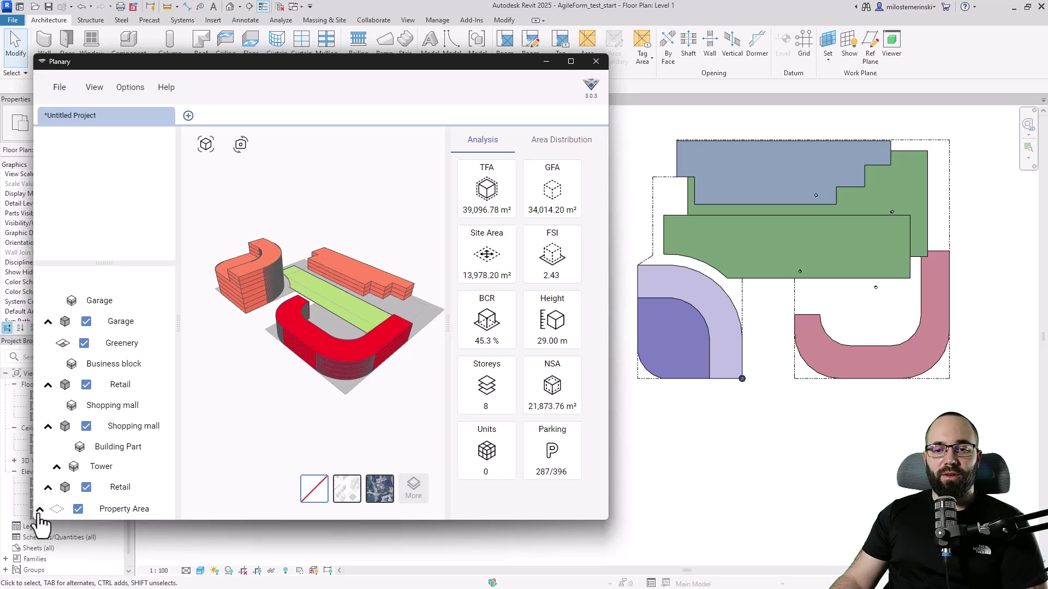
left_click(40, 508)
left_click(40, 507)
left_click(48, 487)
left_click(48, 487)
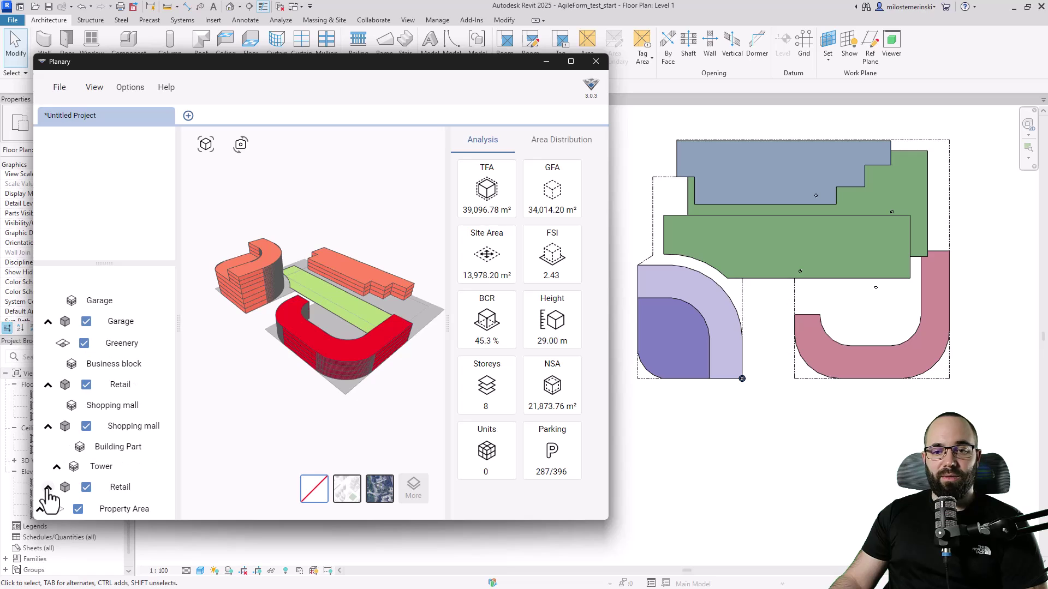
Check the project tree entries against the model by selecting the Building Part, Tower, Retail, Shopping mall and Business block in turn.
left_click(82, 450)
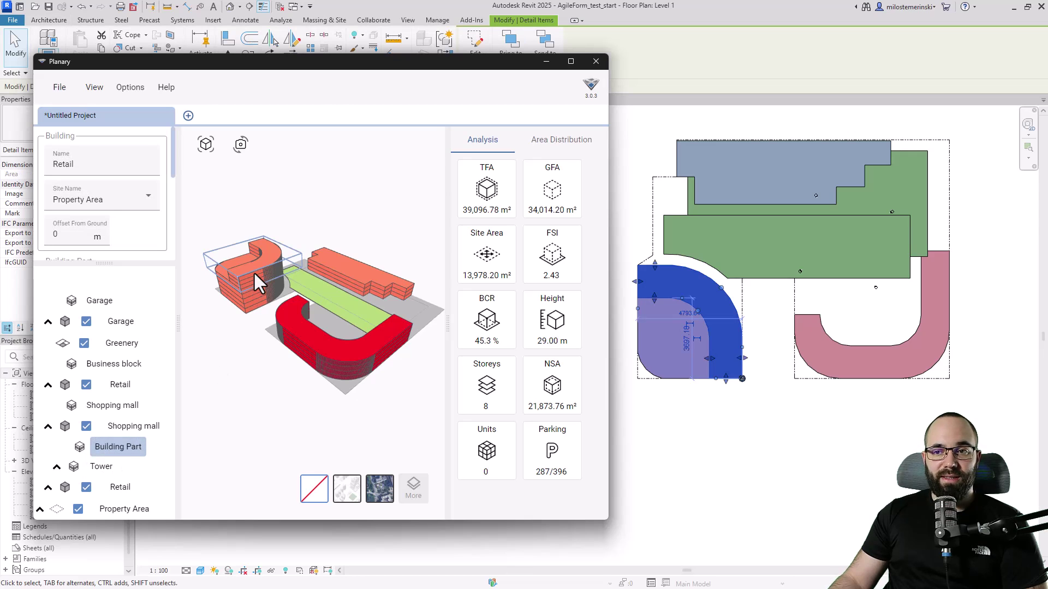
left_click(99, 467)
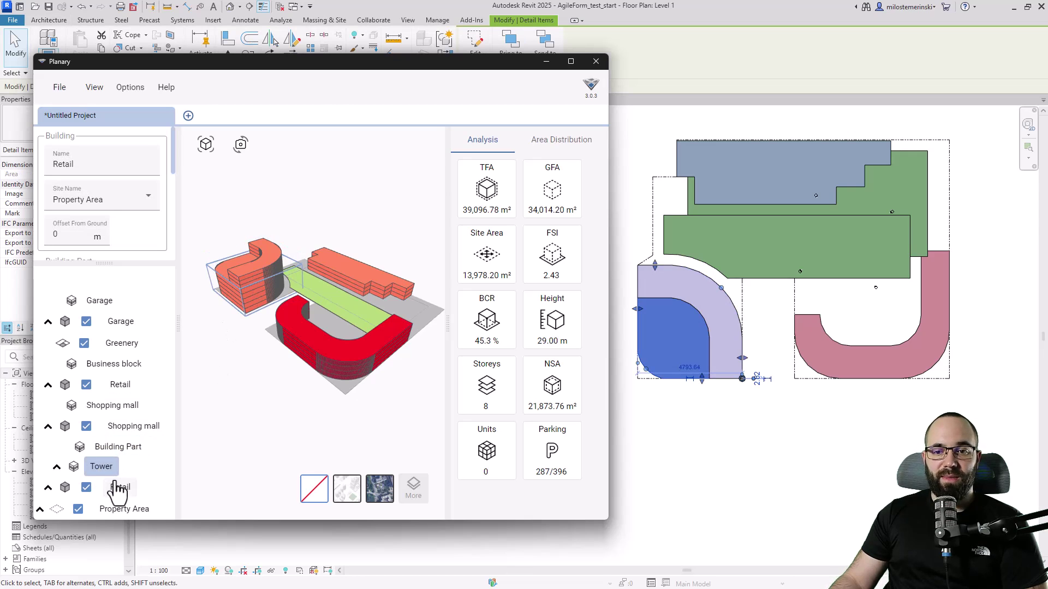
left_click(118, 489)
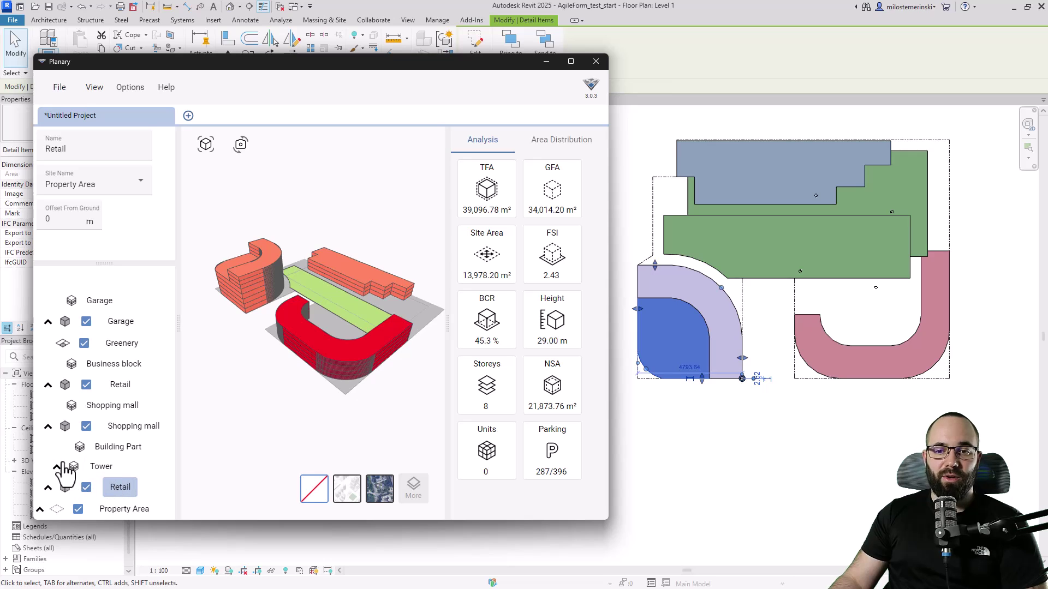
left_click(112, 406)
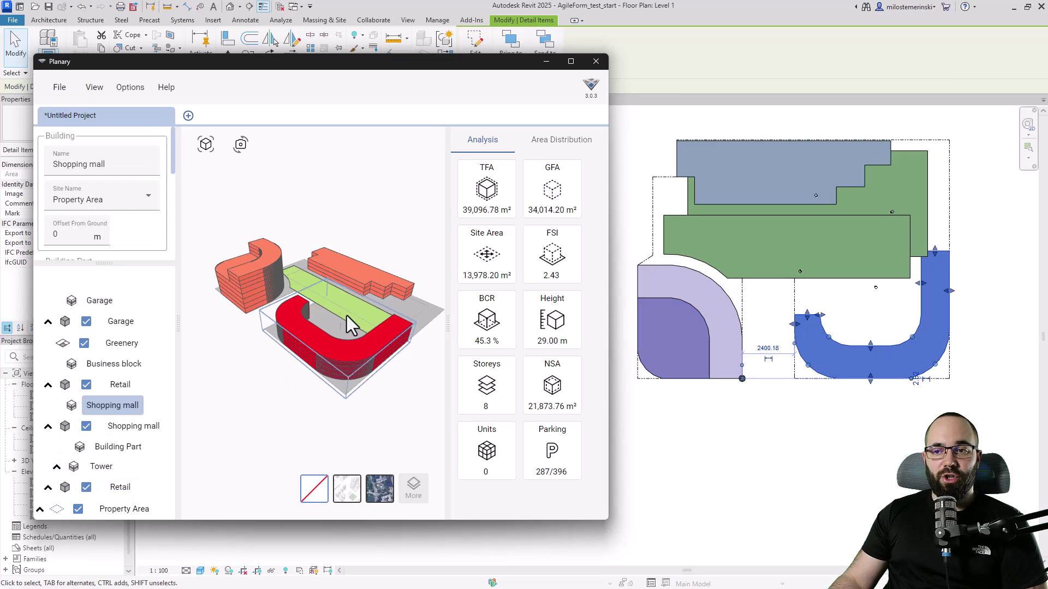
left_click(120, 384)
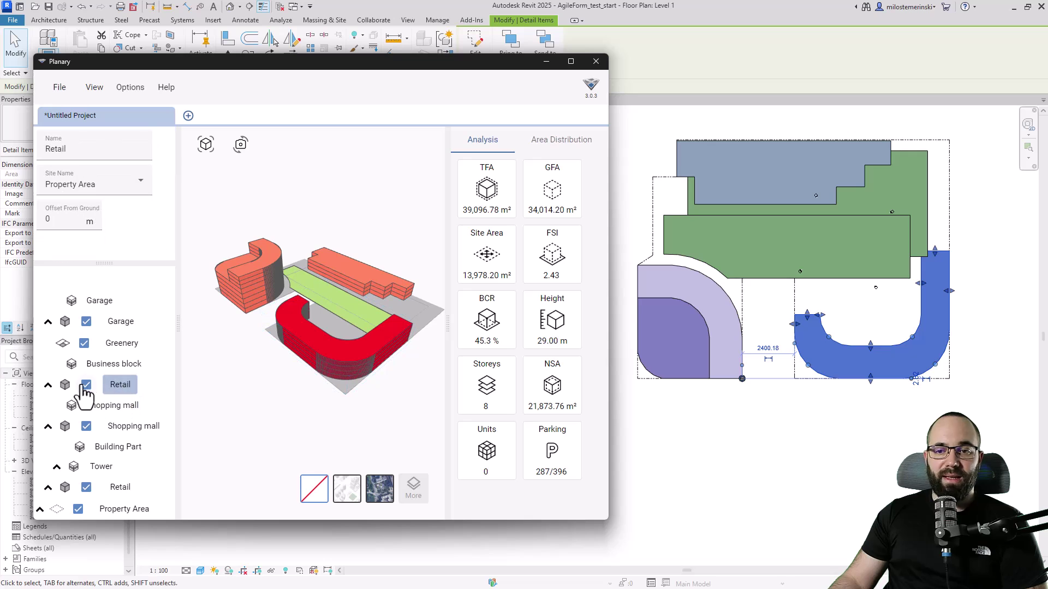
left_click(90, 365)
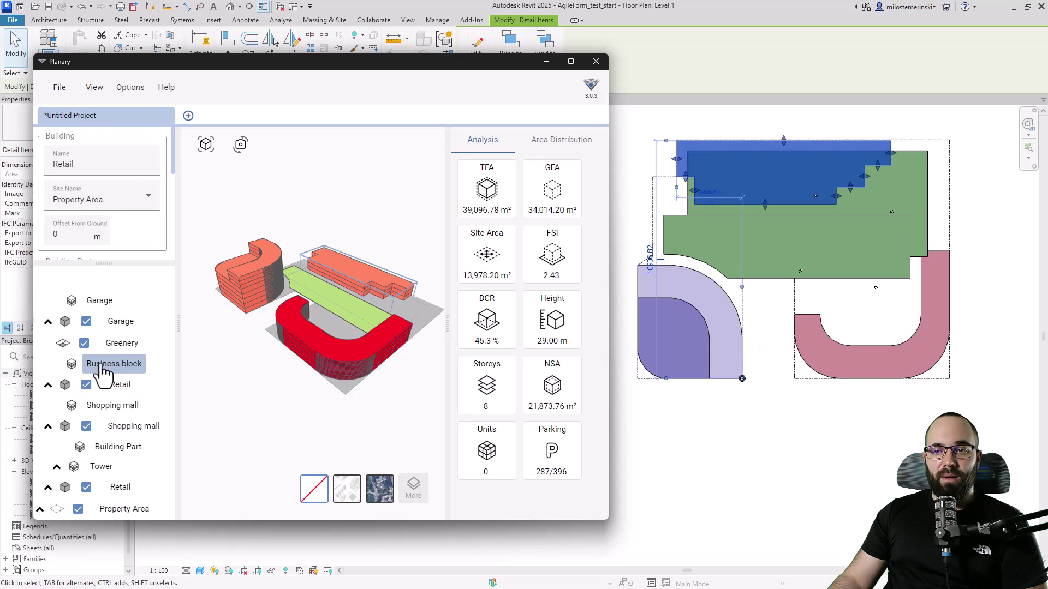
Exclude and re-include the Retail building containing the Business block, and do the same for the Greenery element.
left_click(86, 385)
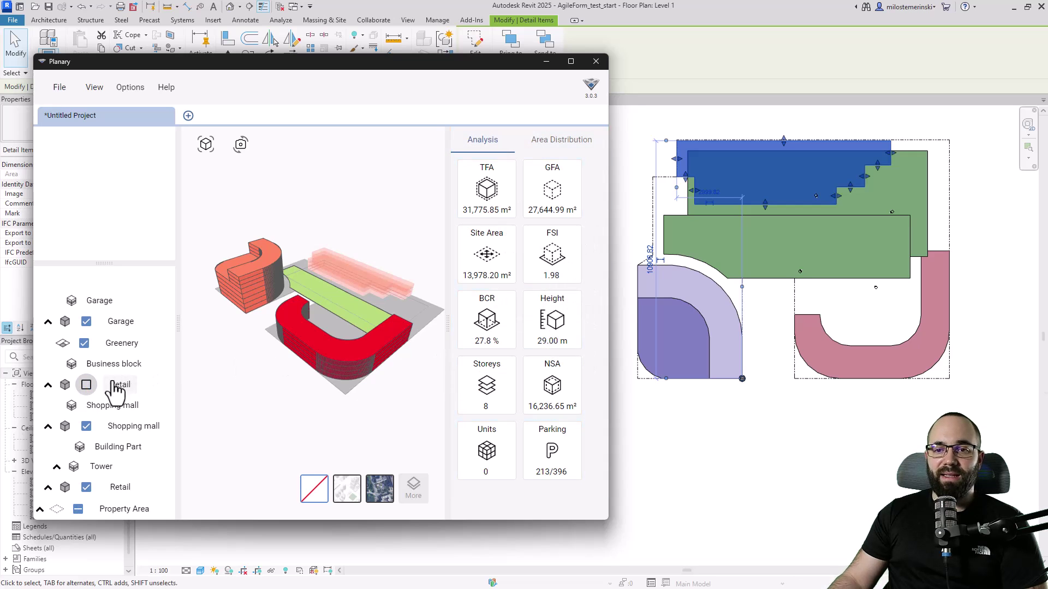
left_click(86, 385)
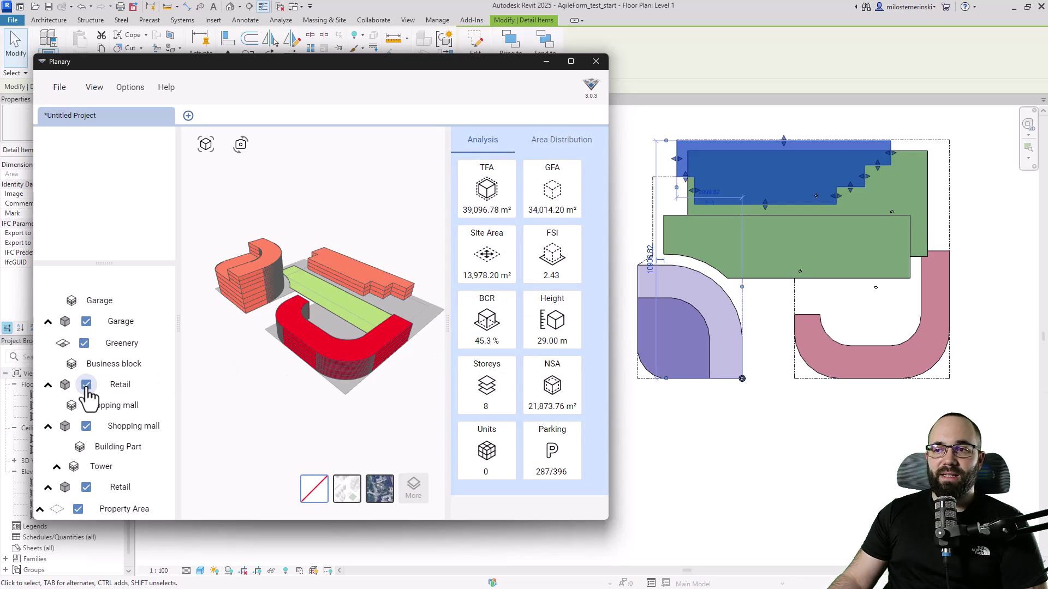
left_click(84, 344)
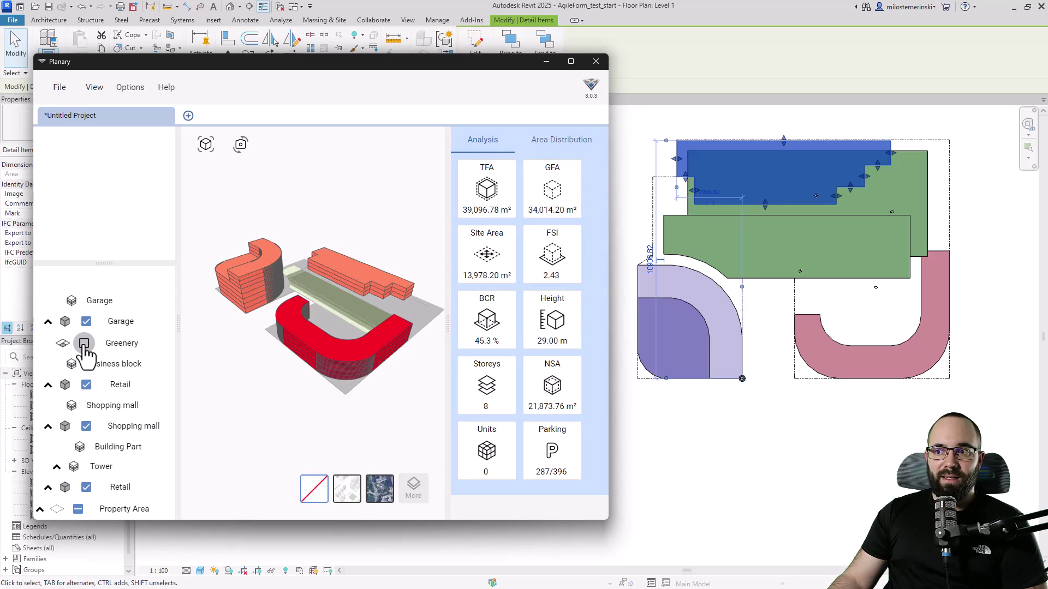
left_click(84, 344)
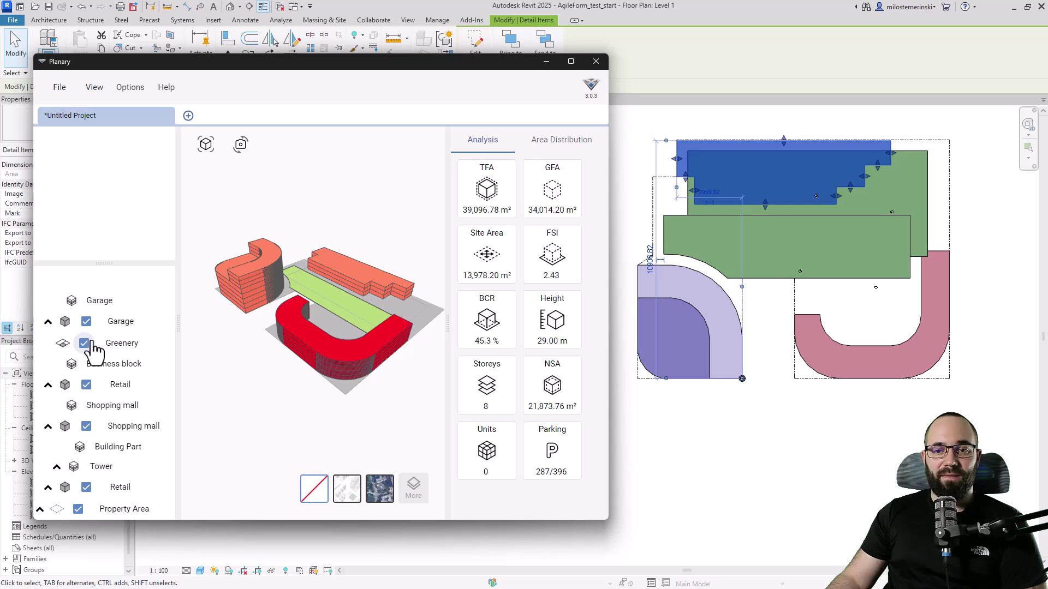
Inspect the Garage building's properties, then select the shopping mall and business block in the 3D model and clear the selection.
left_click(120, 321)
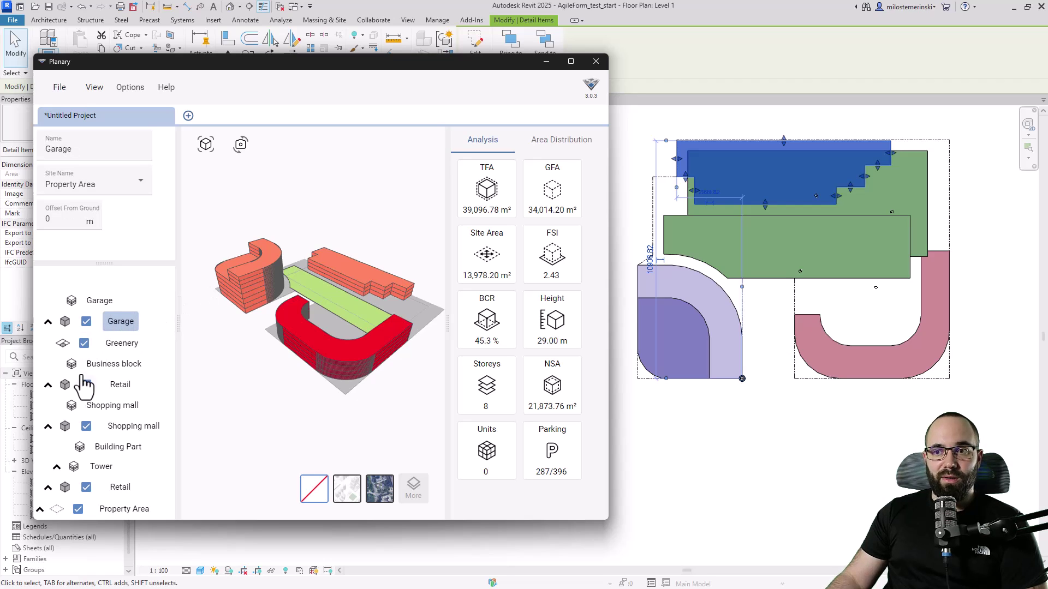
left_click(327, 303)
left_click(310, 332)
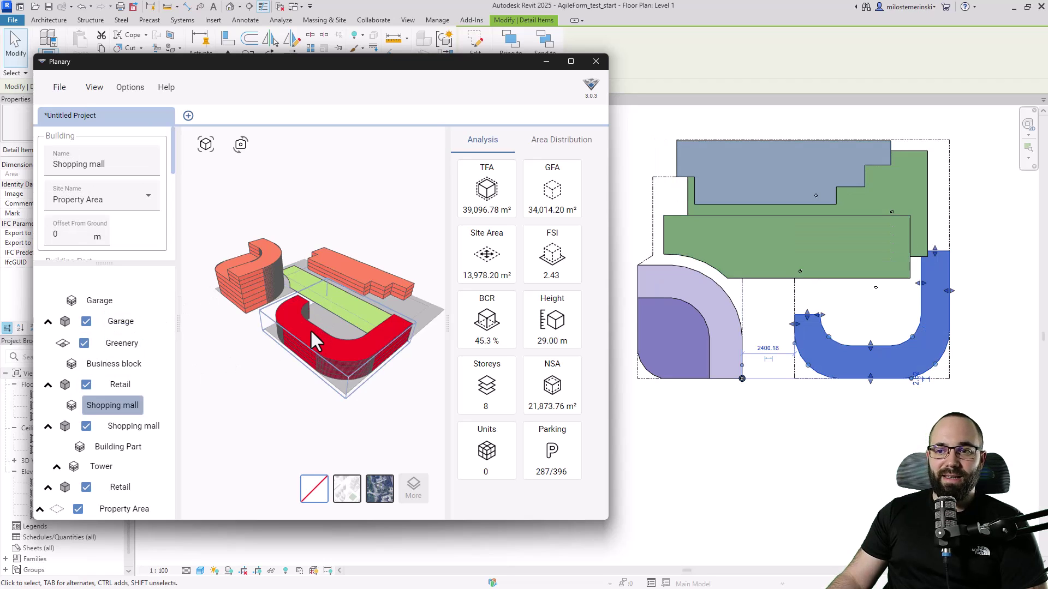
left_click(365, 277)
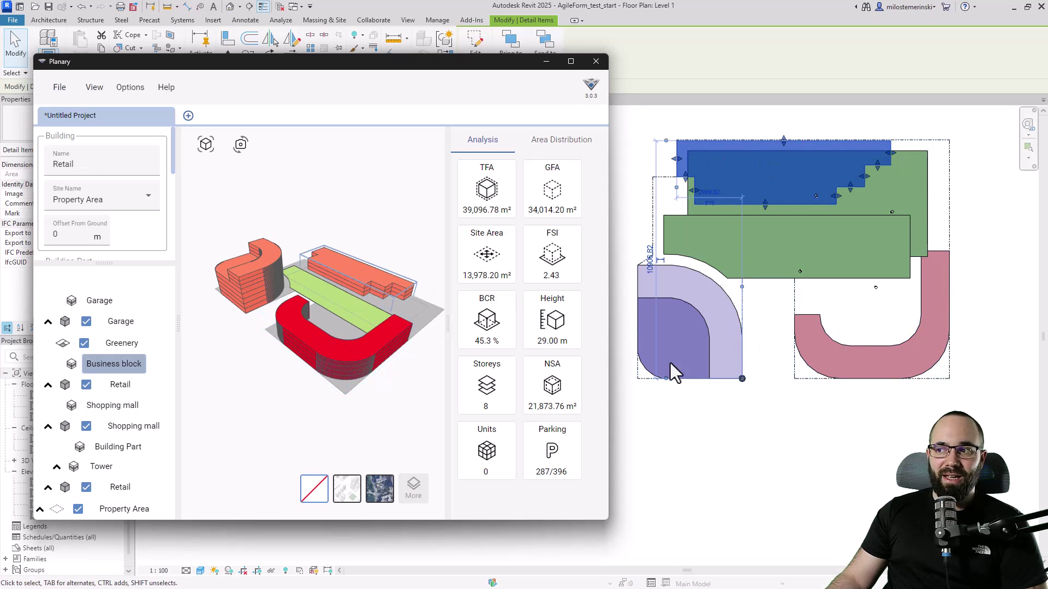
left_click(358, 423)
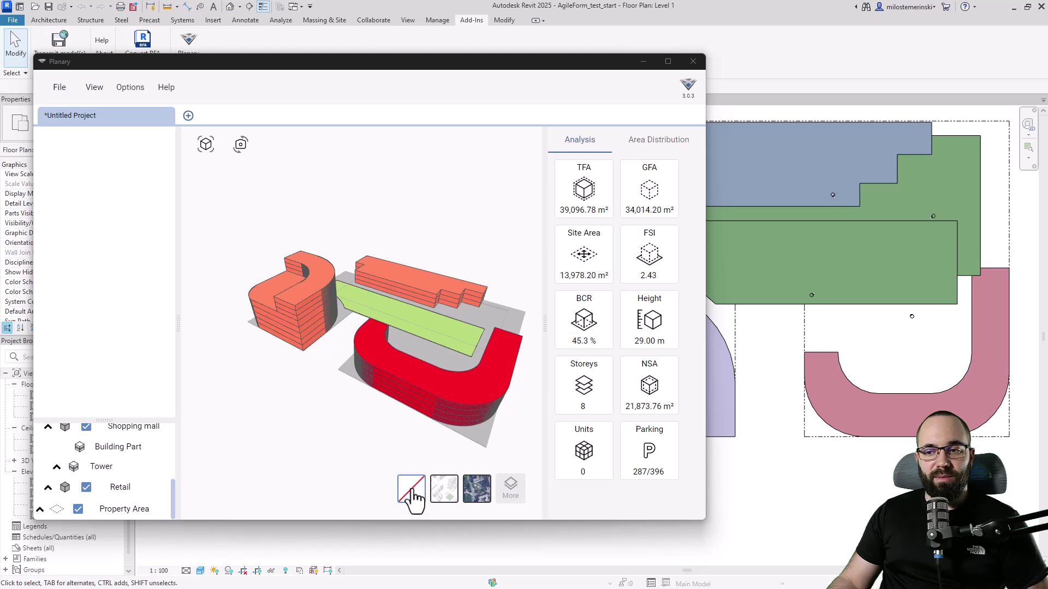
Show the light street map background and set its searched address to Belgrade, Serbia.
left_click(443, 505)
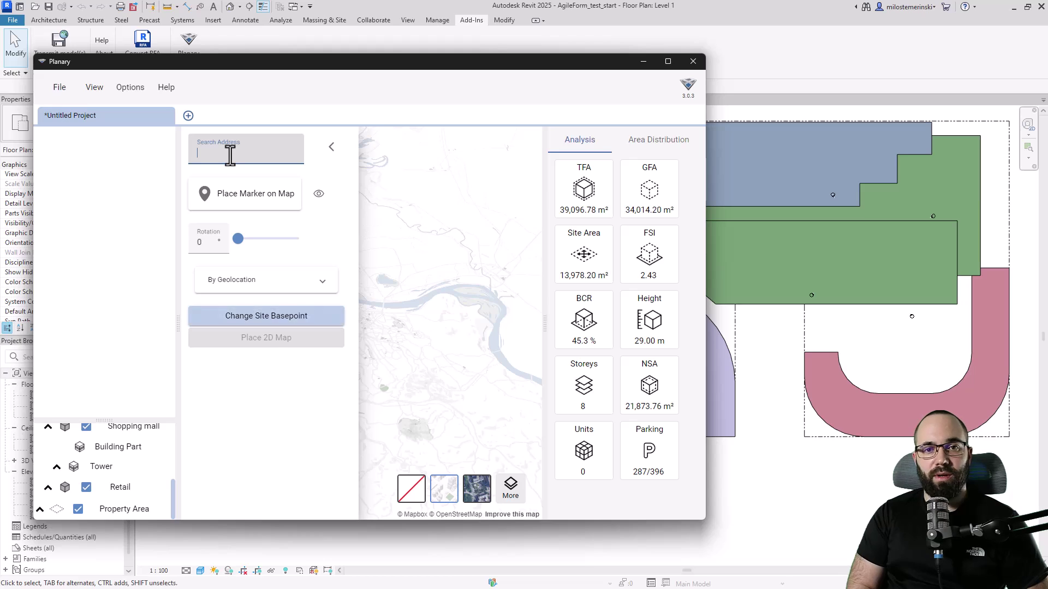
type("Belgrade")
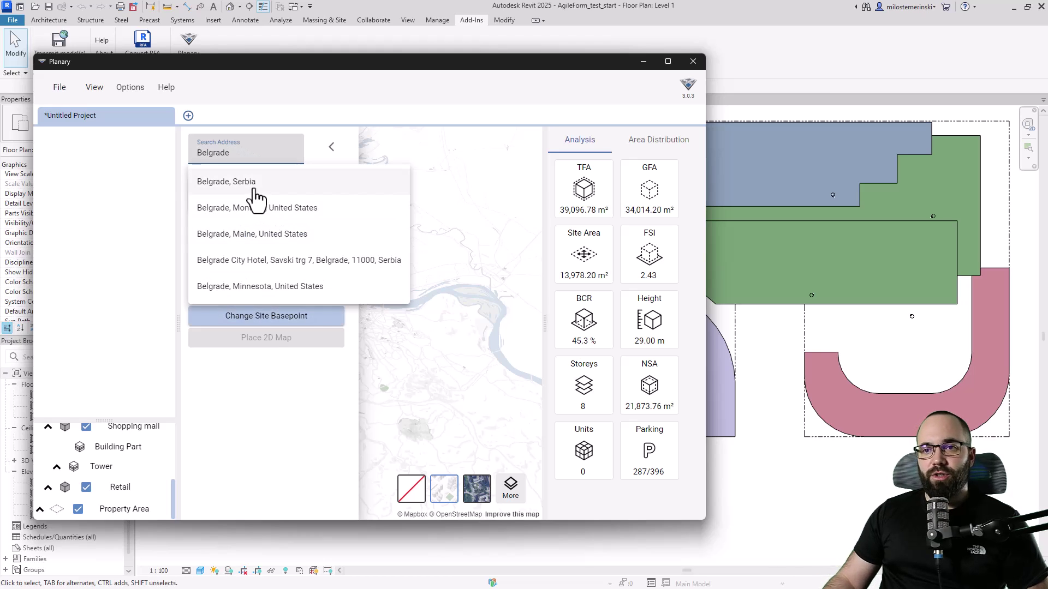
left_click(256, 185)
Examine the light street map of Belgrade from the river confluence down to the New Belgrade boulevards for a suitable site.
scroll(436, 311, "down", 3)
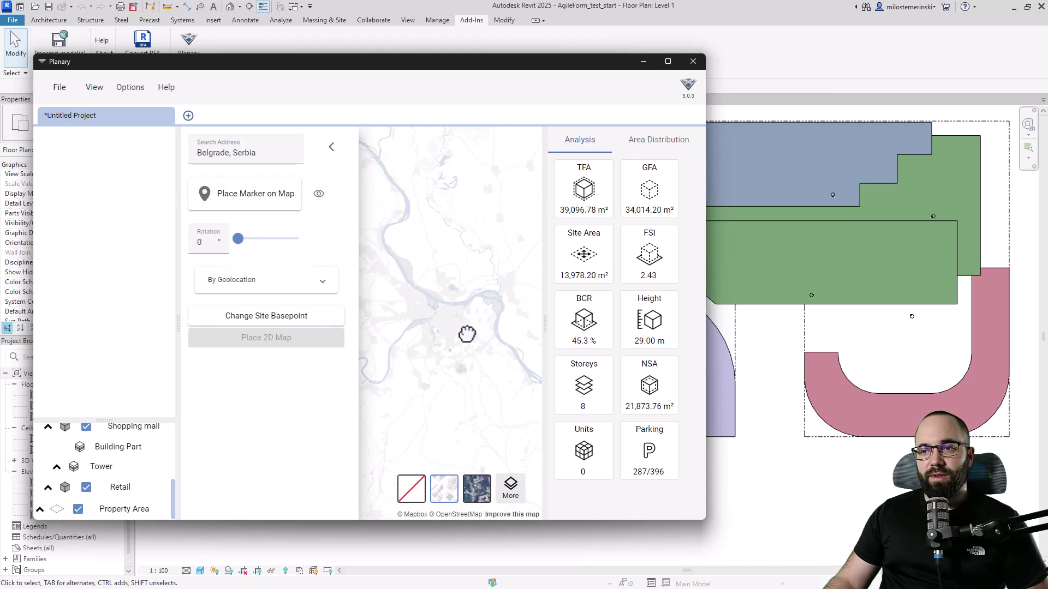
scroll(437, 316, "up", 5)
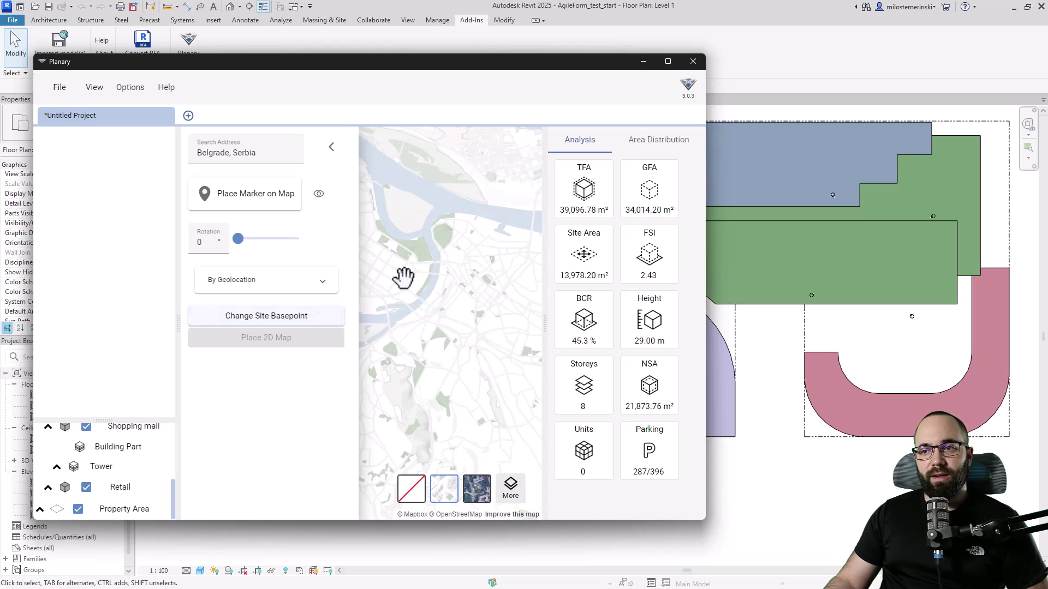
scroll(476, 306, "down", 2)
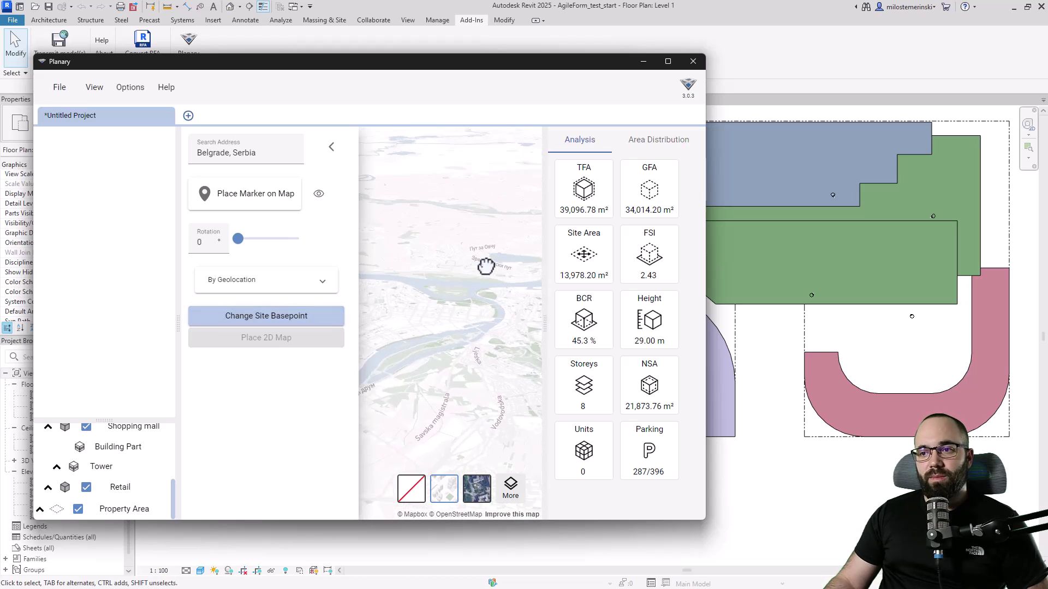
scroll(461, 291, "up", 3)
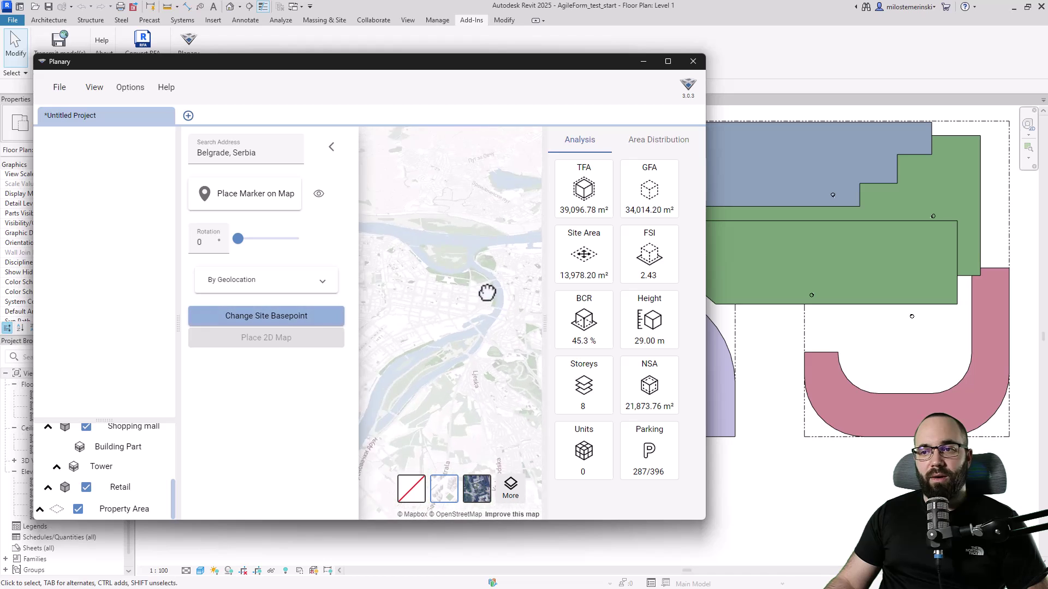
scroll(469, 320, "up", 4)
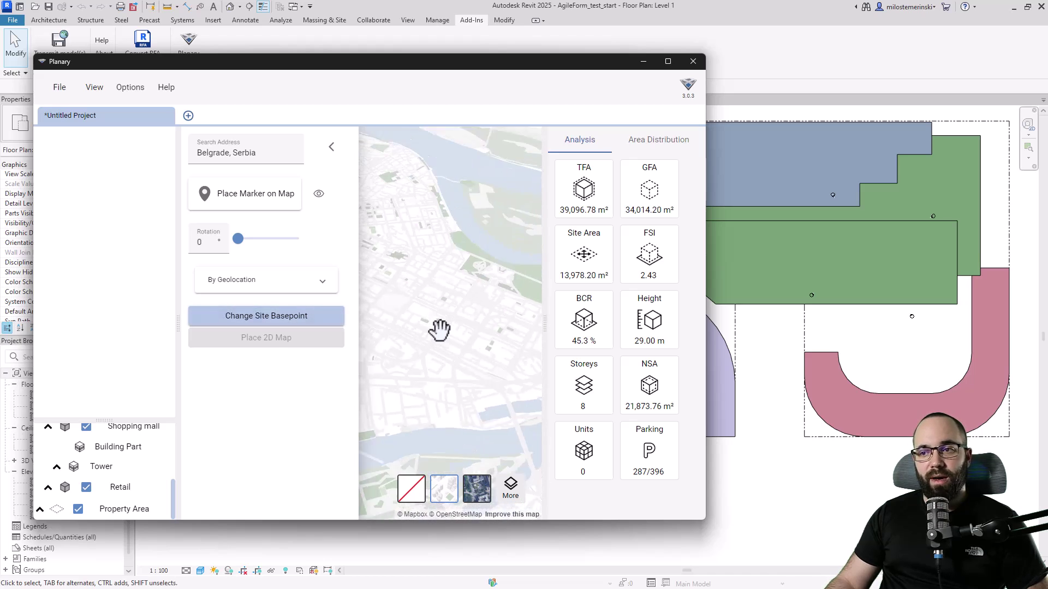
scroll(489, 358, "up", 5)
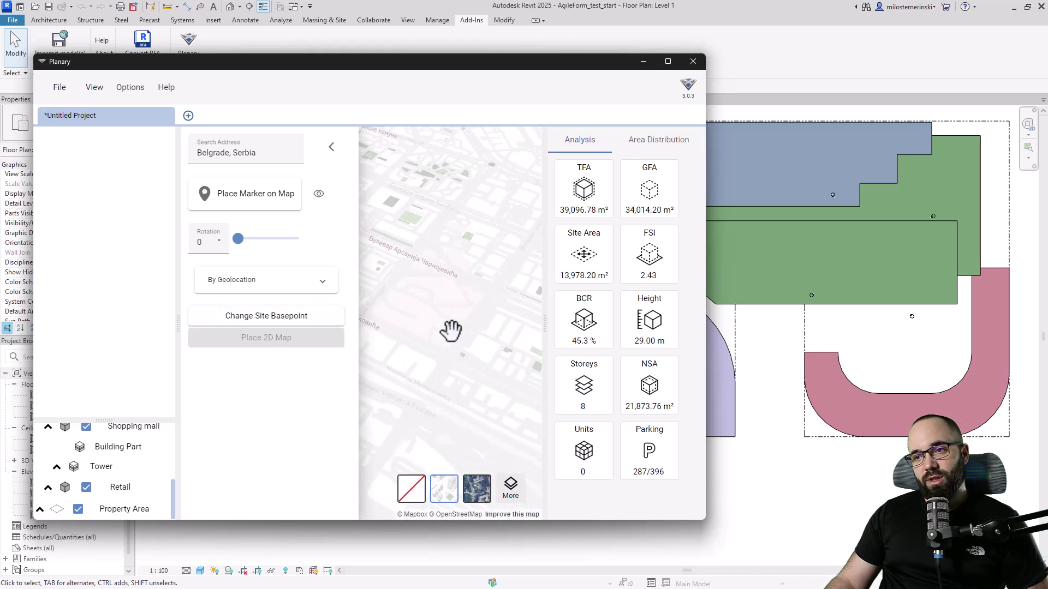
scroll(475, 360, "down", 5)
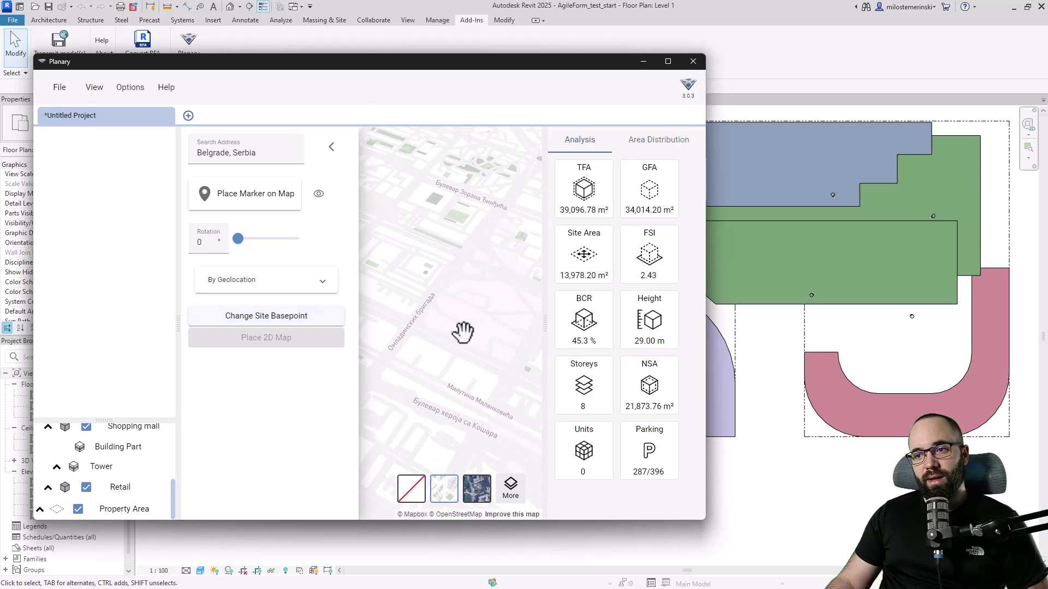
left_click_drag(489, 350, 444, 287)
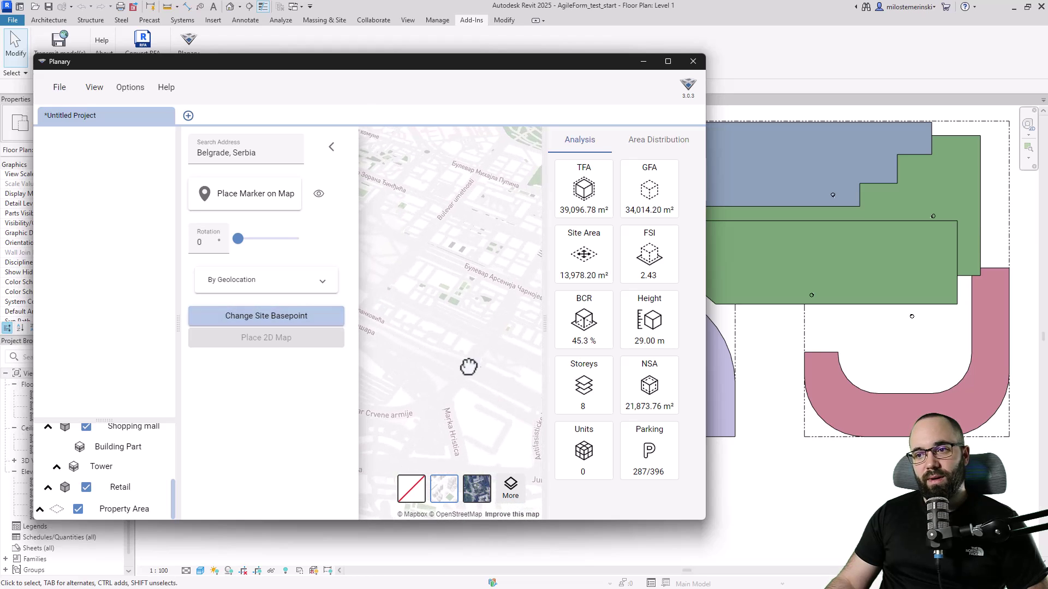
Change the map background to satellite imagery, widen the Planary window and frame the vacant lot beside the road intersection.
left_click(477, 490)
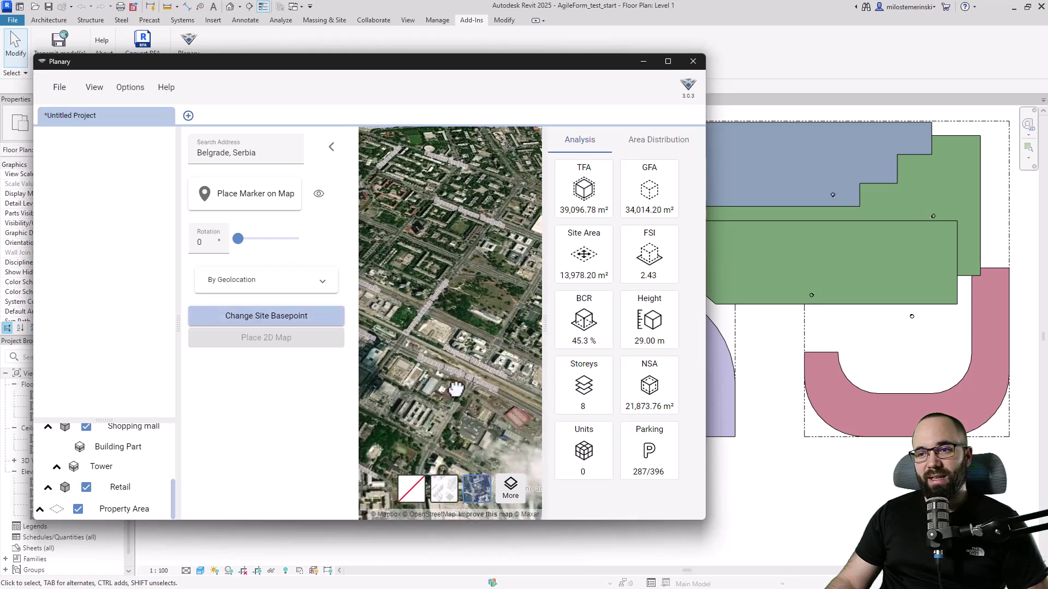
scroll(416, 349, "up", 5)
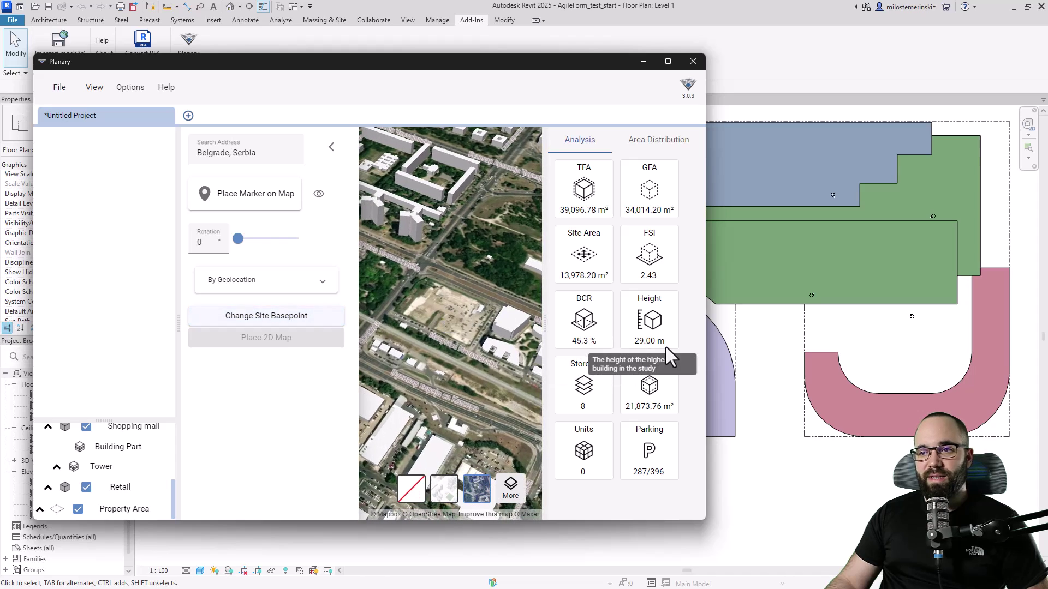
left_click_drag(706, 339, 937, 332)
scroll(566, 309, "up", 3)
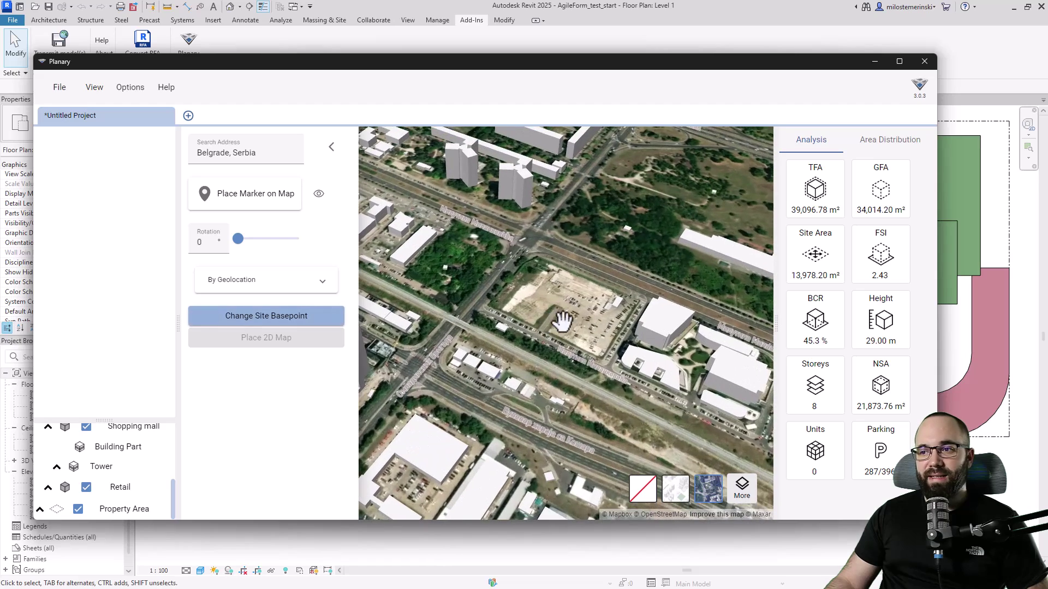
left_click_drag(564, 313, 545, 326)
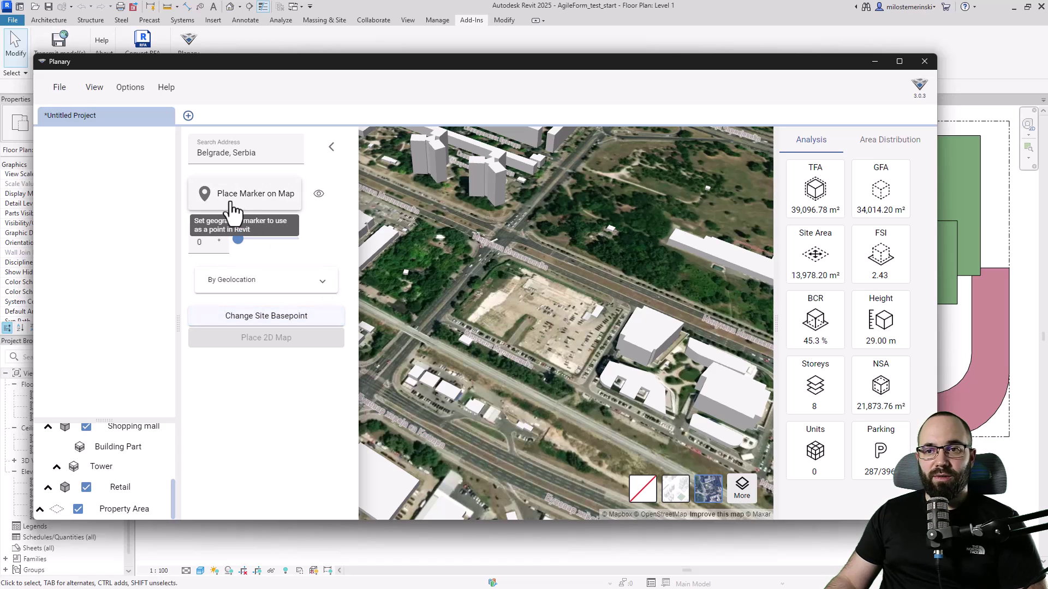
Place the map marker on the vacant lot and set the site basepoint at the light-purple region's lower-right corner in the Level 1 plan.
left_click(231, 207)
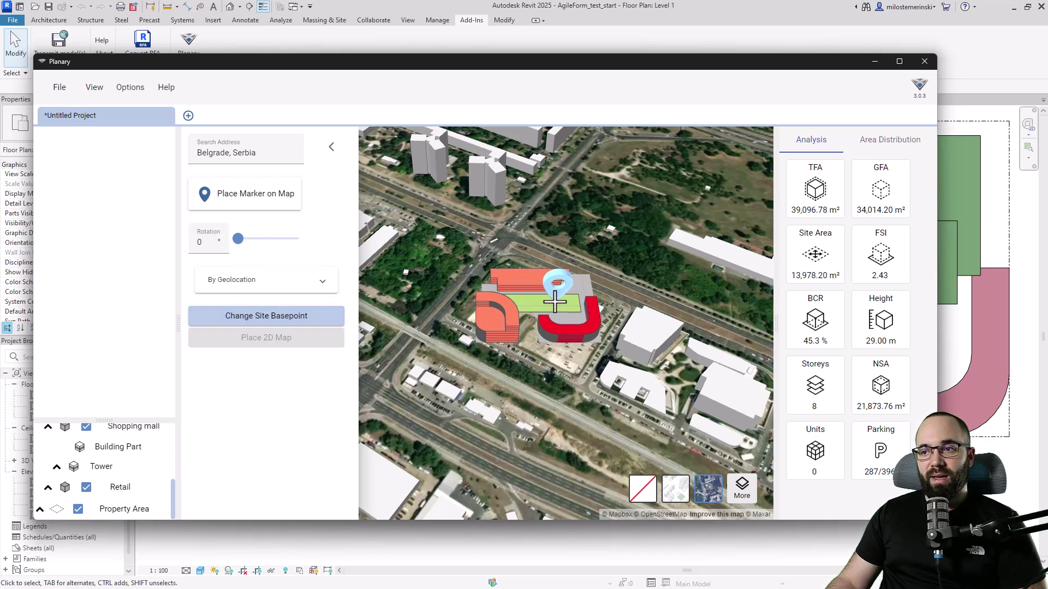
left_click(554, 302)
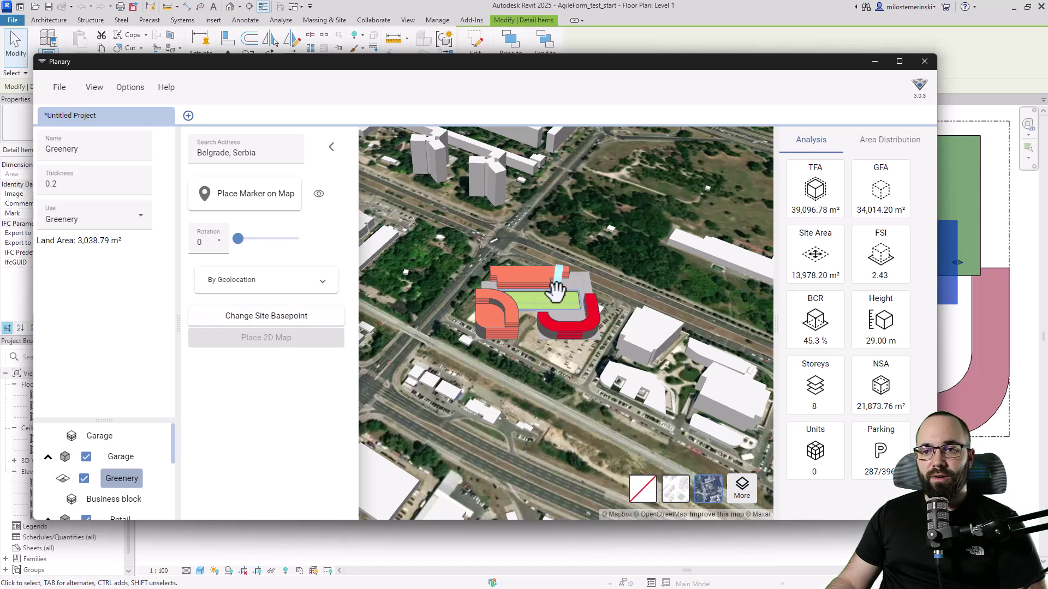
left_click(253, 325)
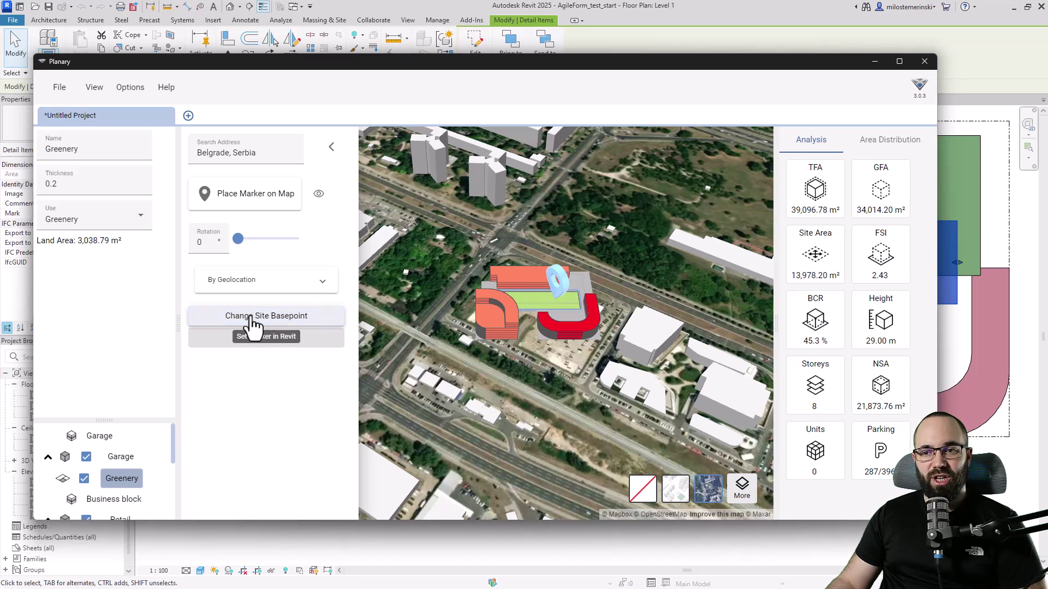
left_click(252, 320)
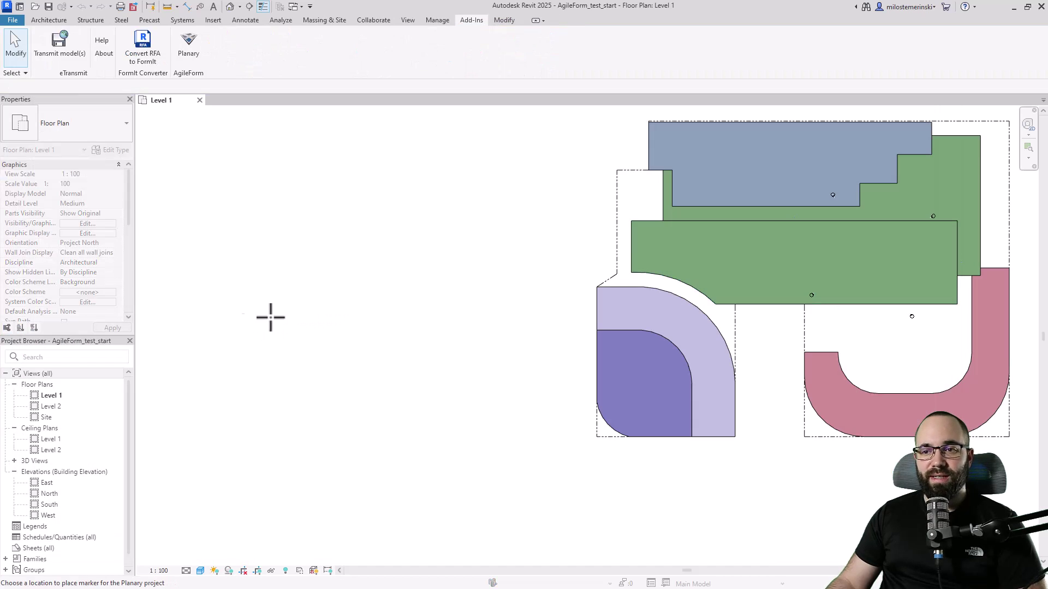
scroll(735, 436, "up", 8)
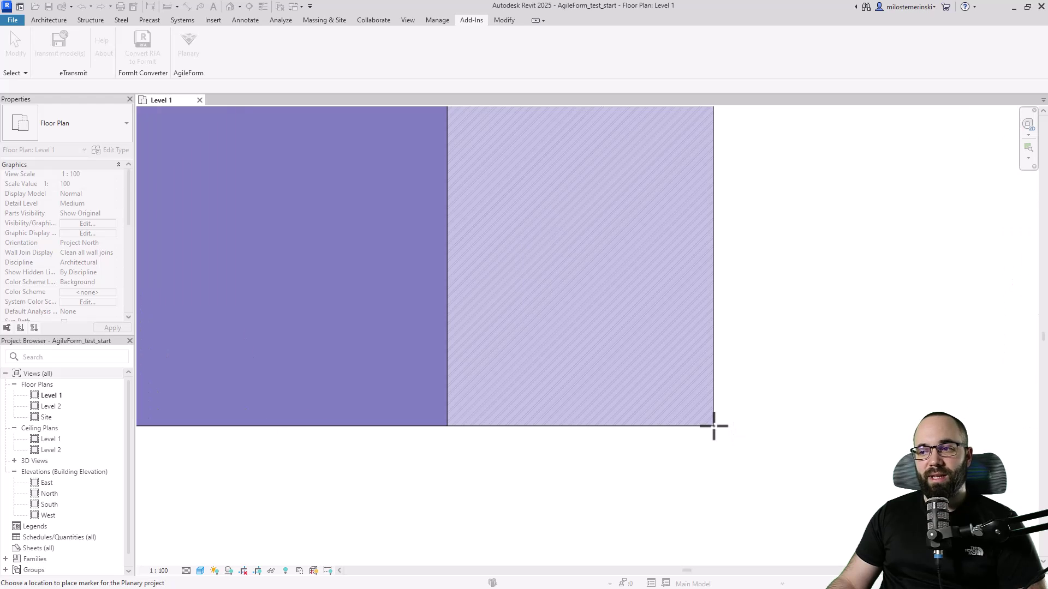
left_click(713, 426)
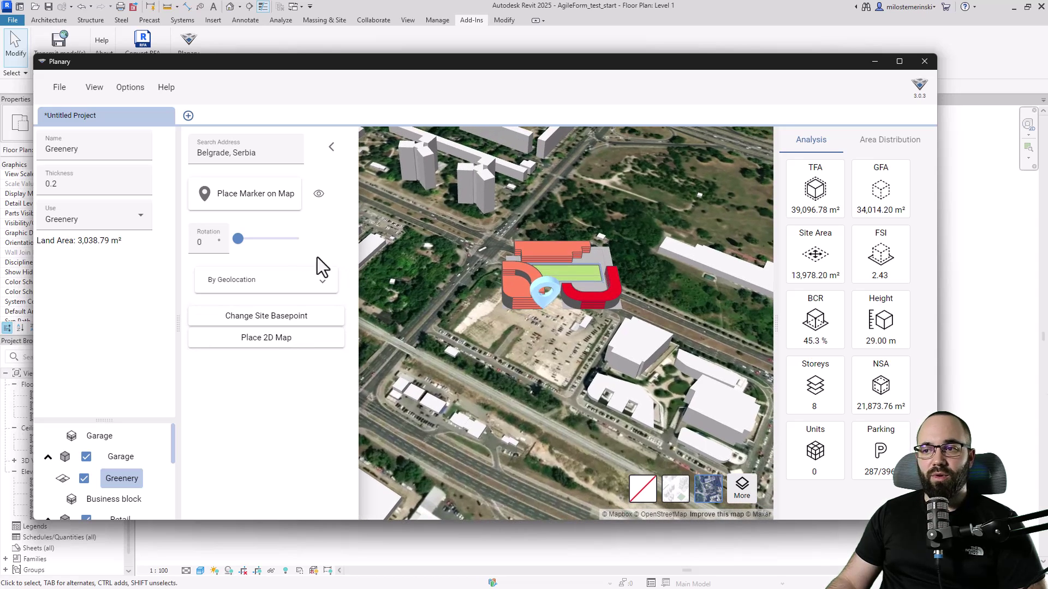
Reposition the marker at the vacant lot's edge beside the parking row and set the model's rotation to 328°.
scroll(454, 319, "up", 5)
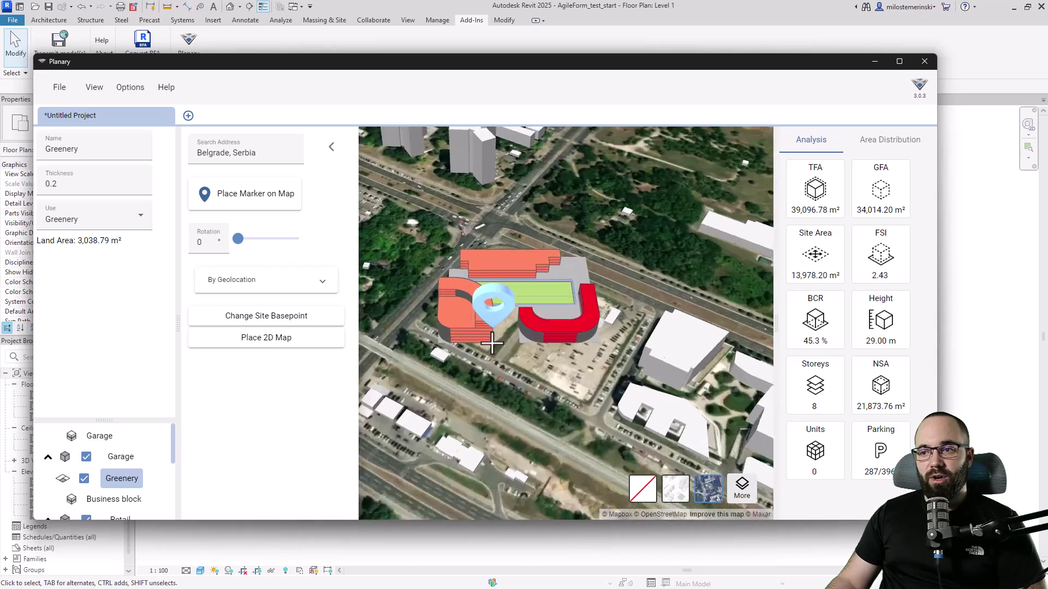
scroll(491, 368, "down", 5)
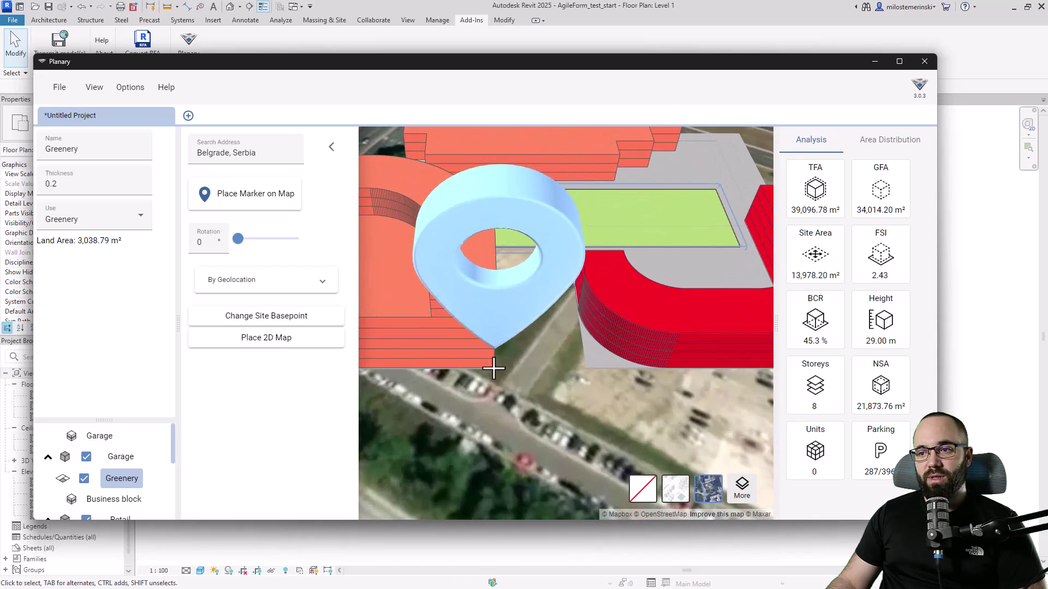
left_click(491, 343)
scroll(487, 339, "down", 3)
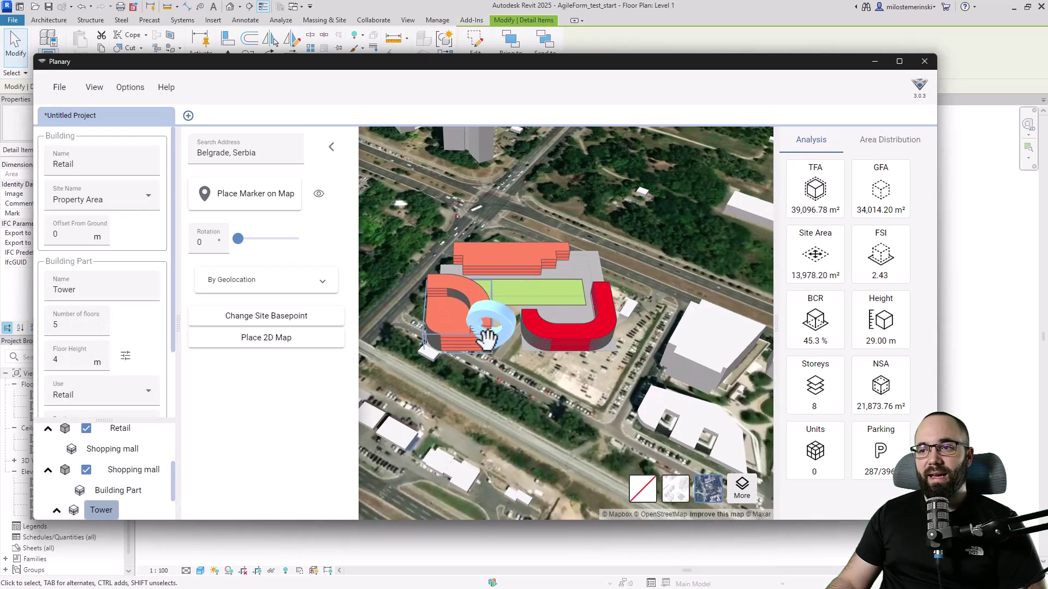
left_click_drag(241, 242, 294, 245)
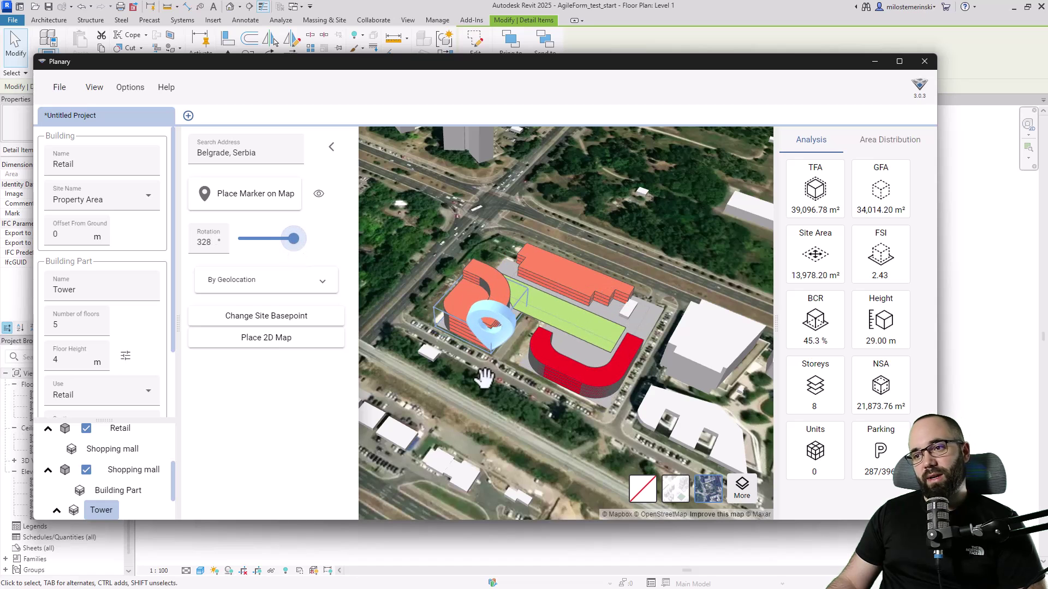
left_click(516, 398)
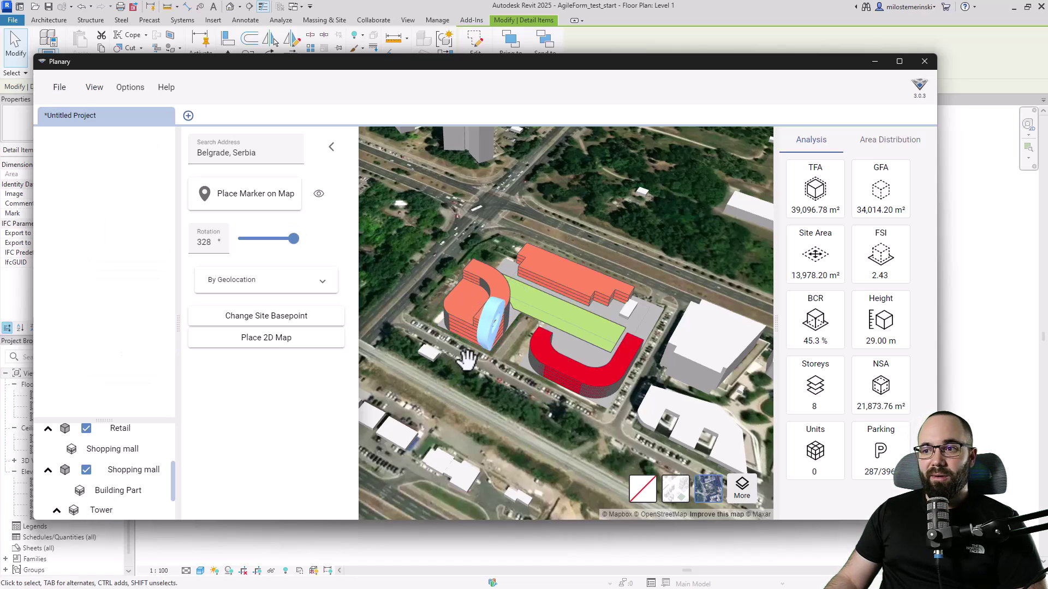
View the placed massing and surrounding buildings on the light street map, and return the background to satellite imagery.
left_click(674, 490)
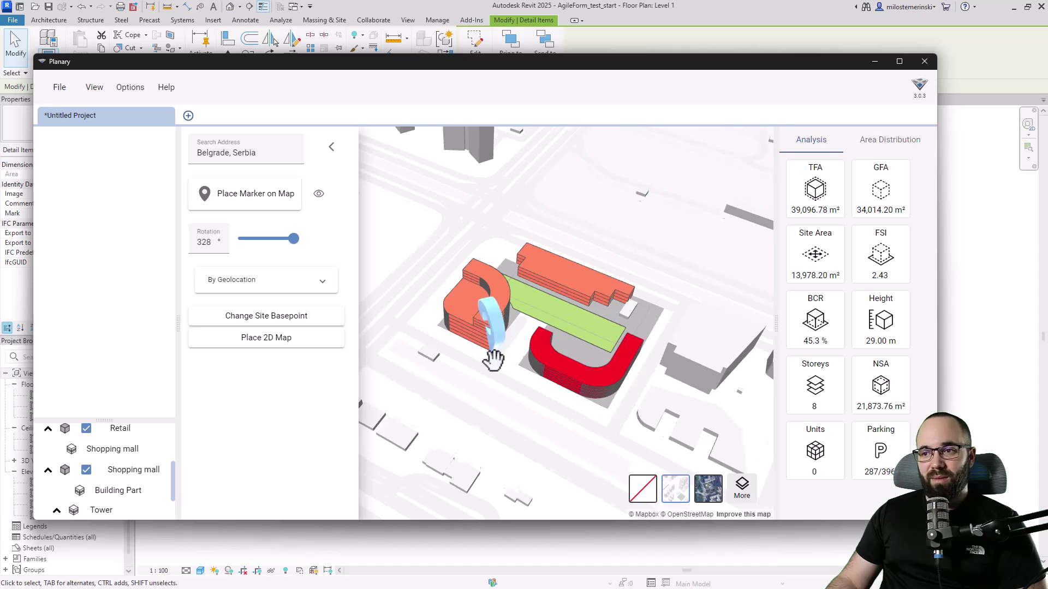
scroll(494, 357, "down", 5)
scroll(545, 382, "up", 4)
scroll(519, 362, "down", 3)
mouse_move(523, 377)
right_mouse_down()
mouse_move(510, 401)
mouse_move(538, 352)
mouse_move(562, 360)
mouse_move(505, 375)
mouse_move(549, 397)
right_mouse_up()
scroll(499, 365, "up", 3)
left_click(707, 488)
scroll(545, 393, "up", 2)
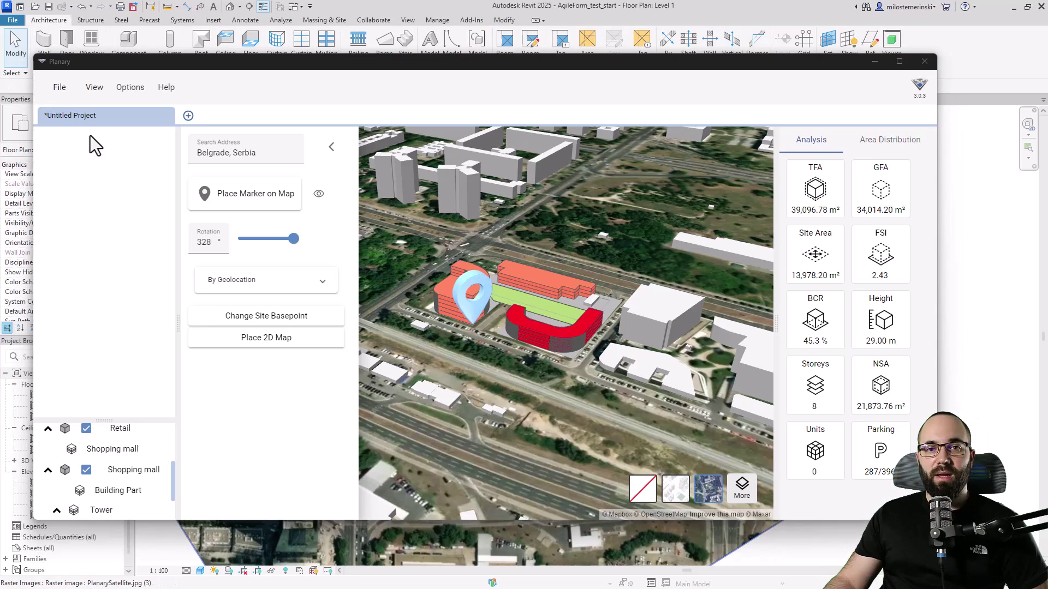
Export the mass into Revit with the mass name PlanaryMass on Level 1.
left_click(58, 88)
mouse_move(84, 194)
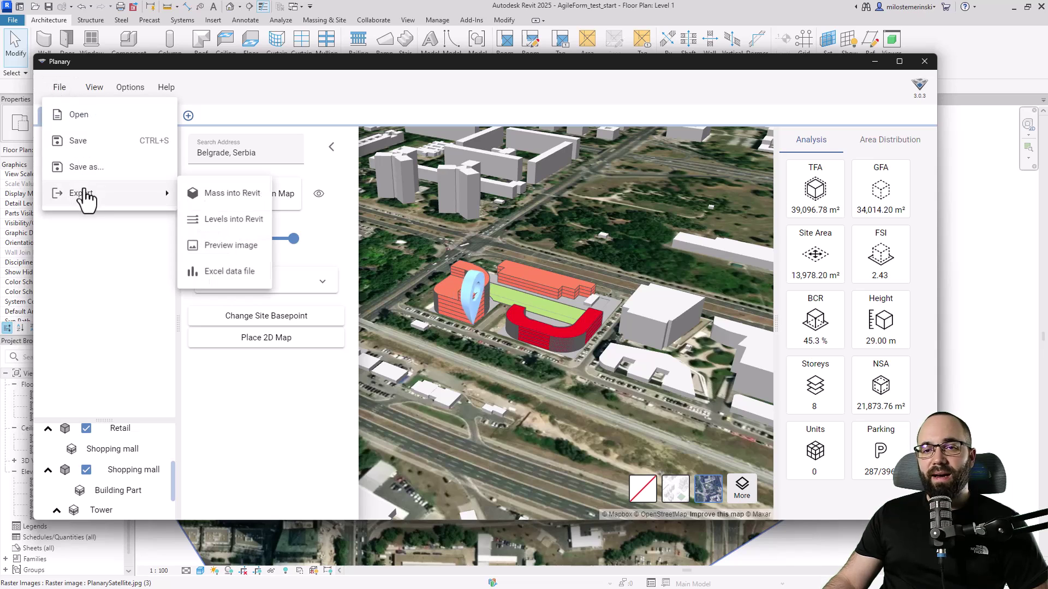
left_click(228, 201)
left_click_drag(521, 287, 537, 289)
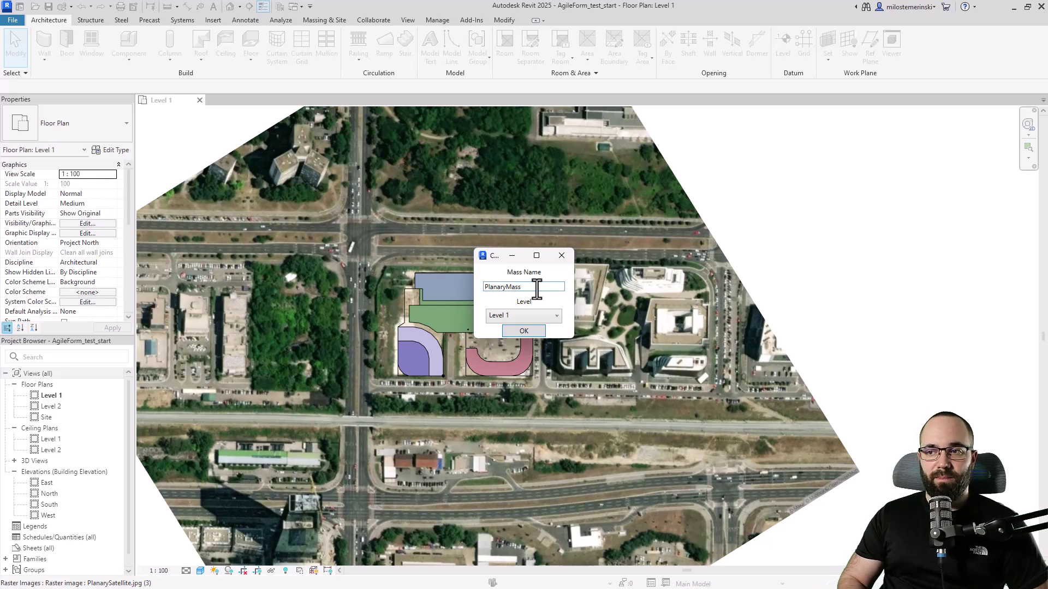
left_click(526, 330)
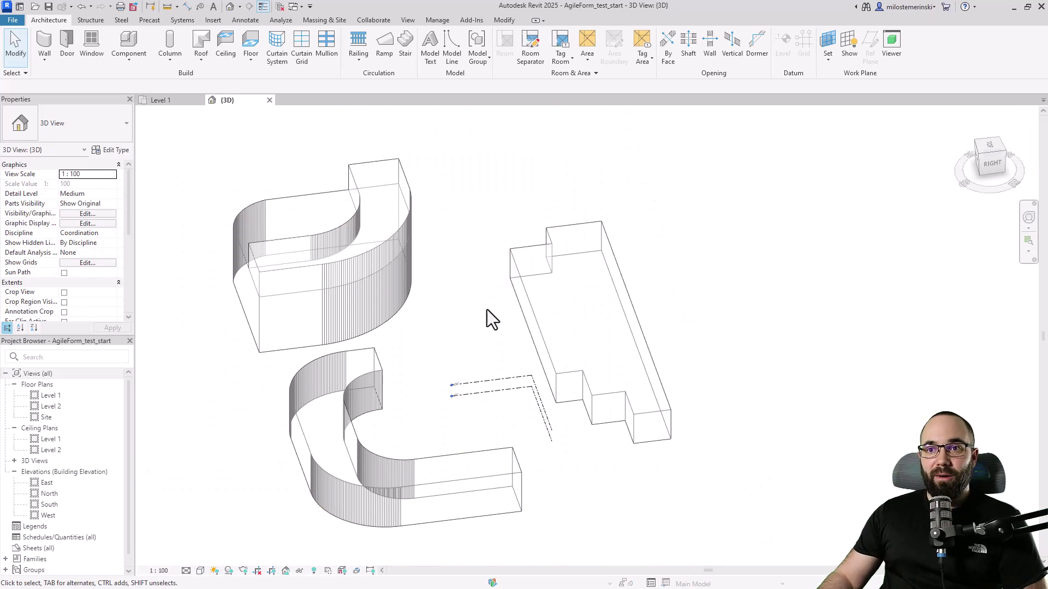
Display the exported masses with shaded surfaces in the 3D view and orbit around them.
middle_click_drag(487, 316, 524, 393, "shift")
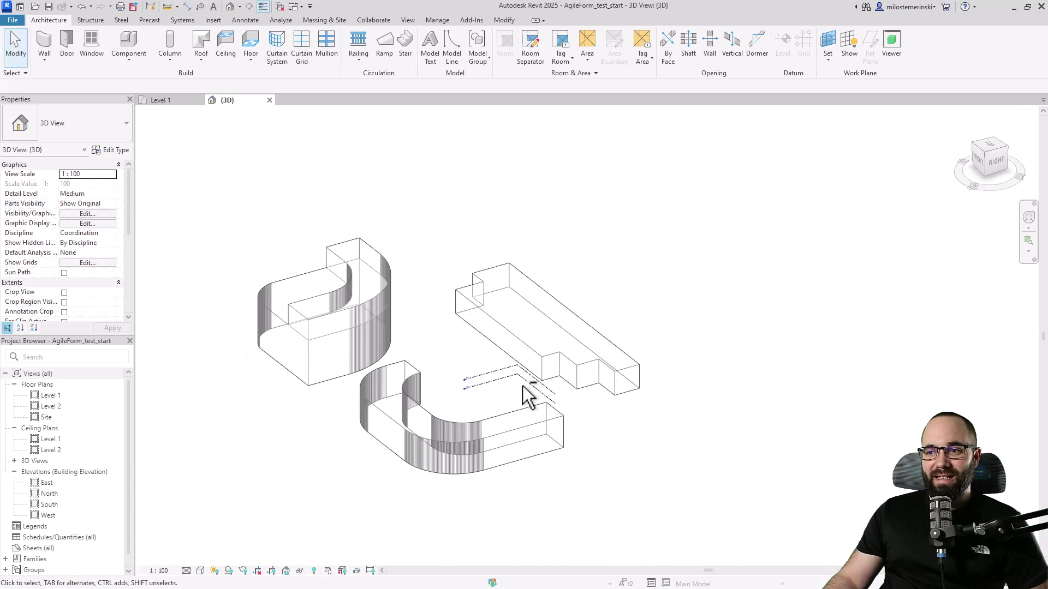
left_click(200, 571)
left_click(218, 558)
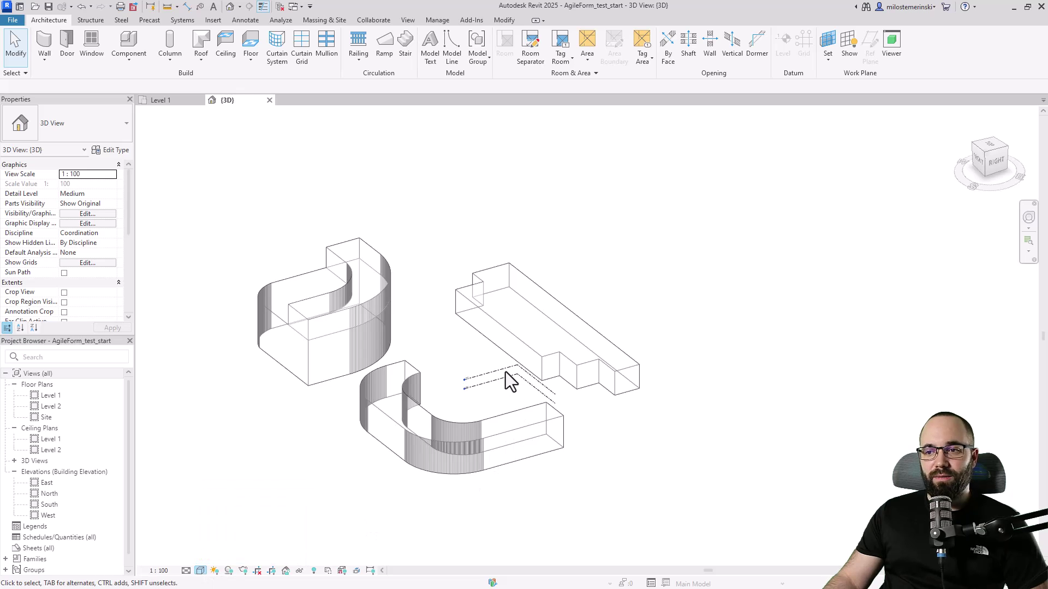
middle_click_drag(495, 362, 434, 356, "shift")
scroll(433, 330, "up", 3)
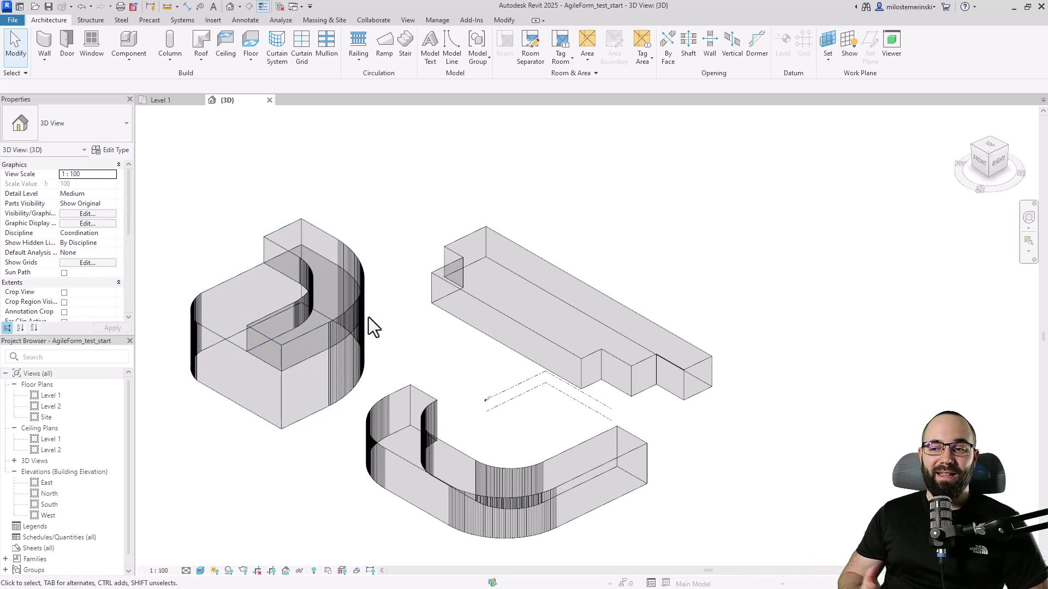
Close out of the 3D view to the Level 1 plan, switch to Planary, and export the Excel data file as MassingStudy - 1.
left_click(188, 103)
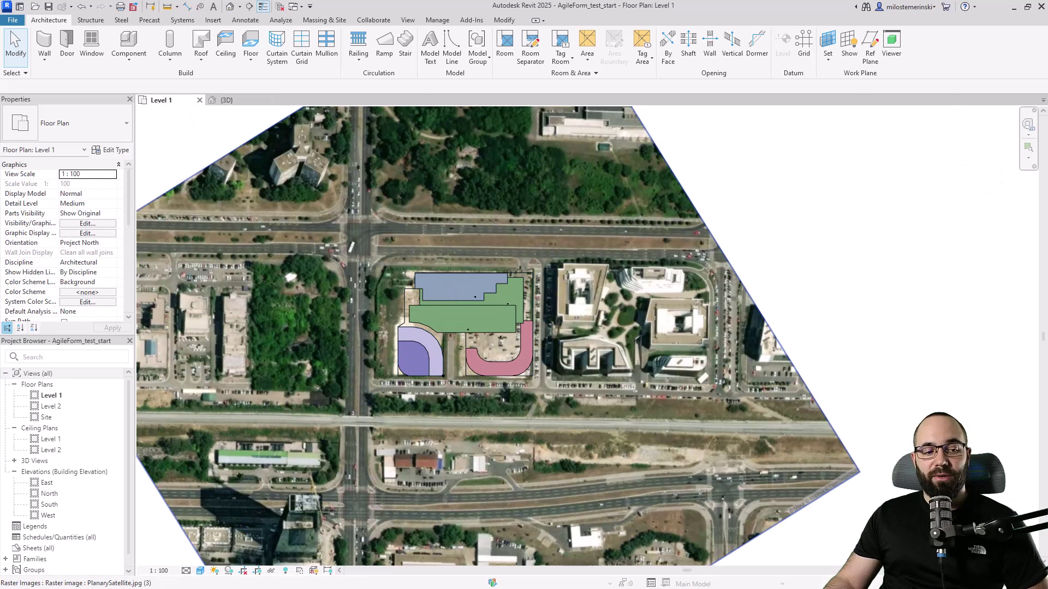
key("alt+Tab")
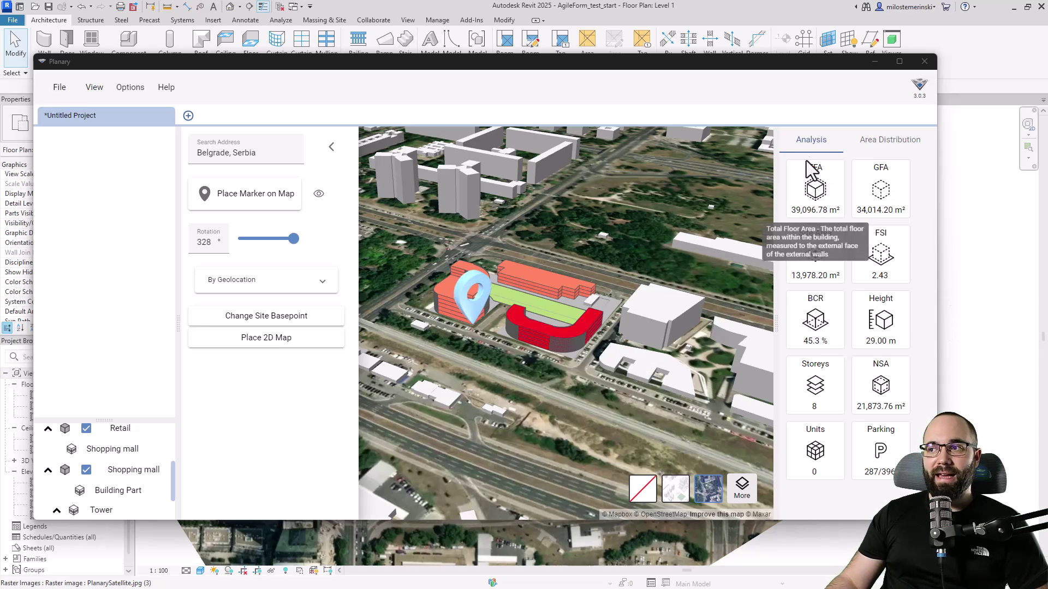
left_click(64, 92)
mouse_move(81, 198)
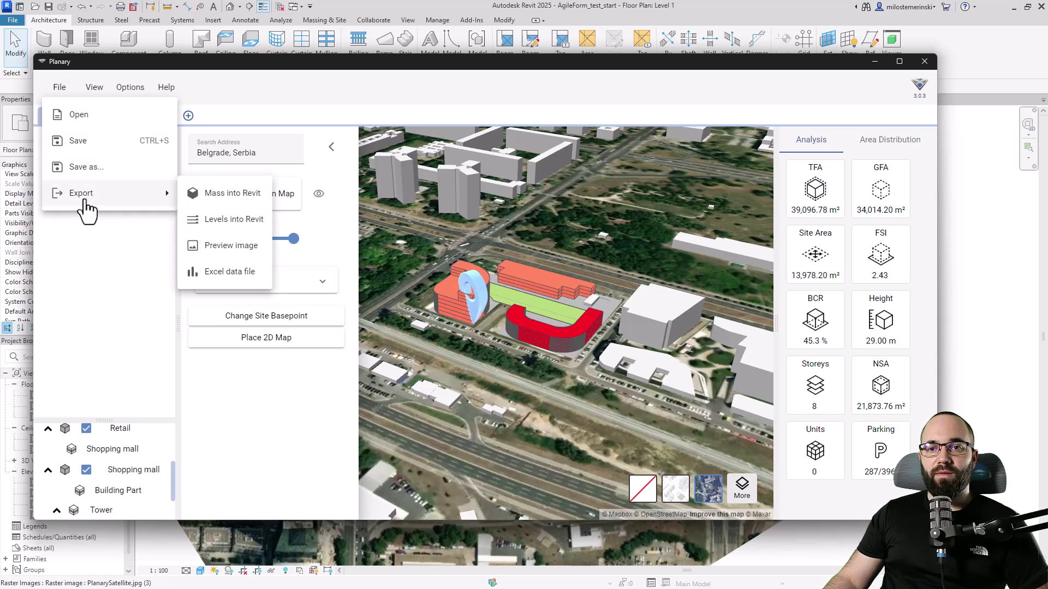
left_click(219, 276)
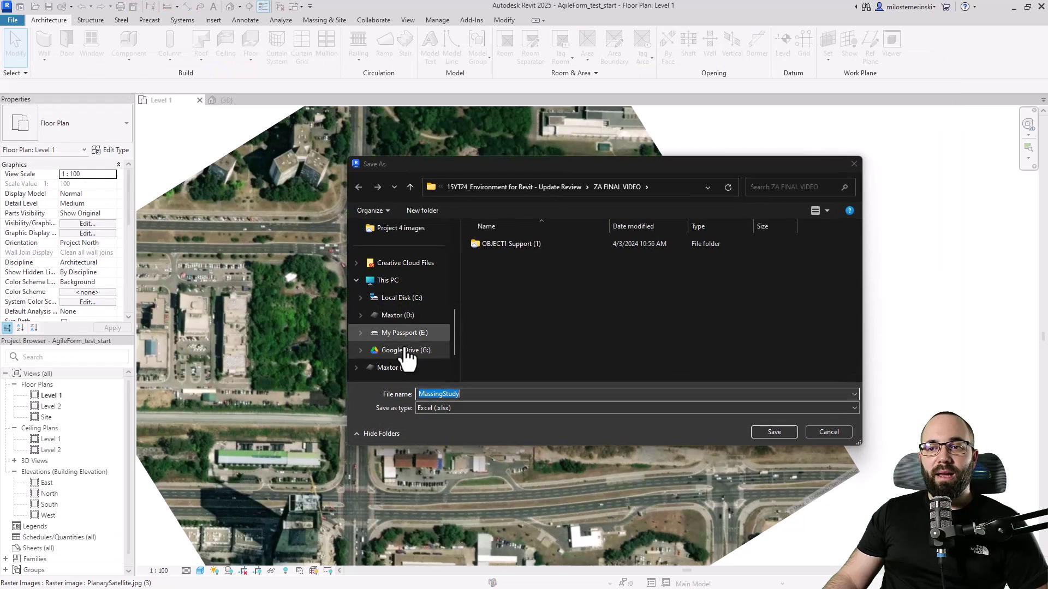
left_click(464, 395)
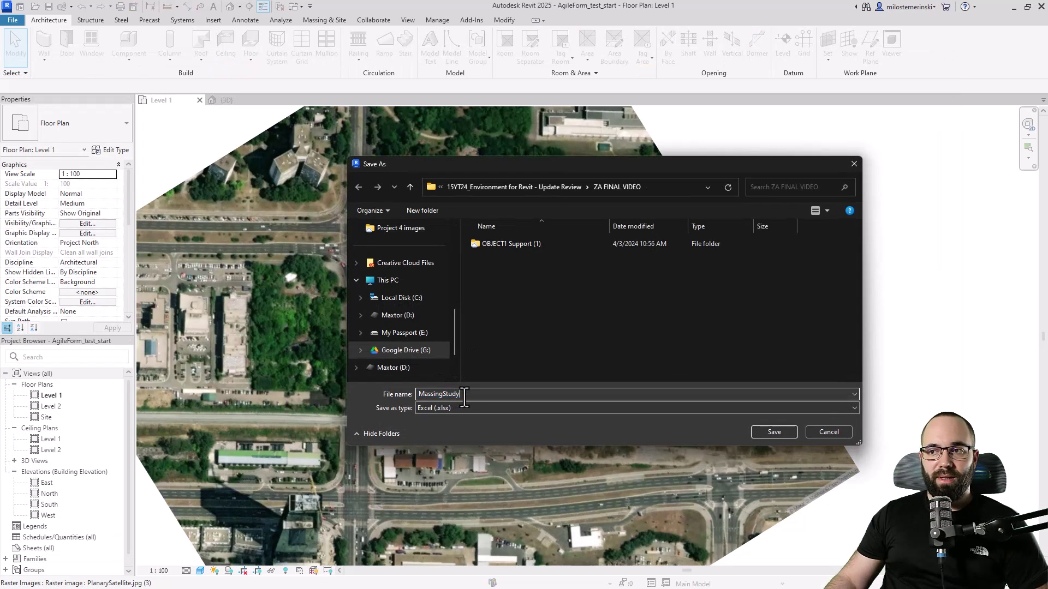
type("- 1")
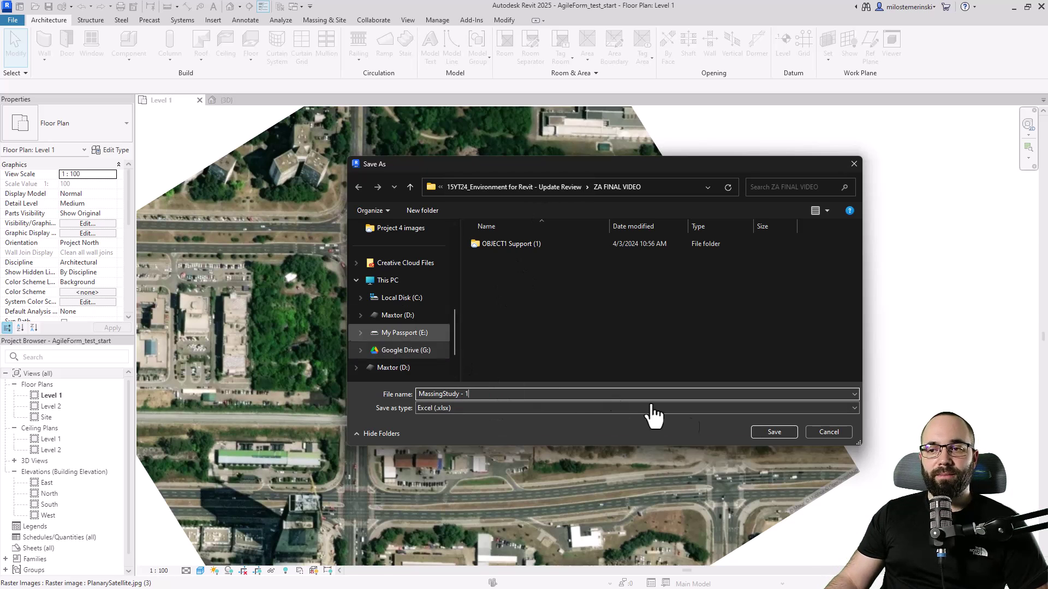
left_click(764, 433)
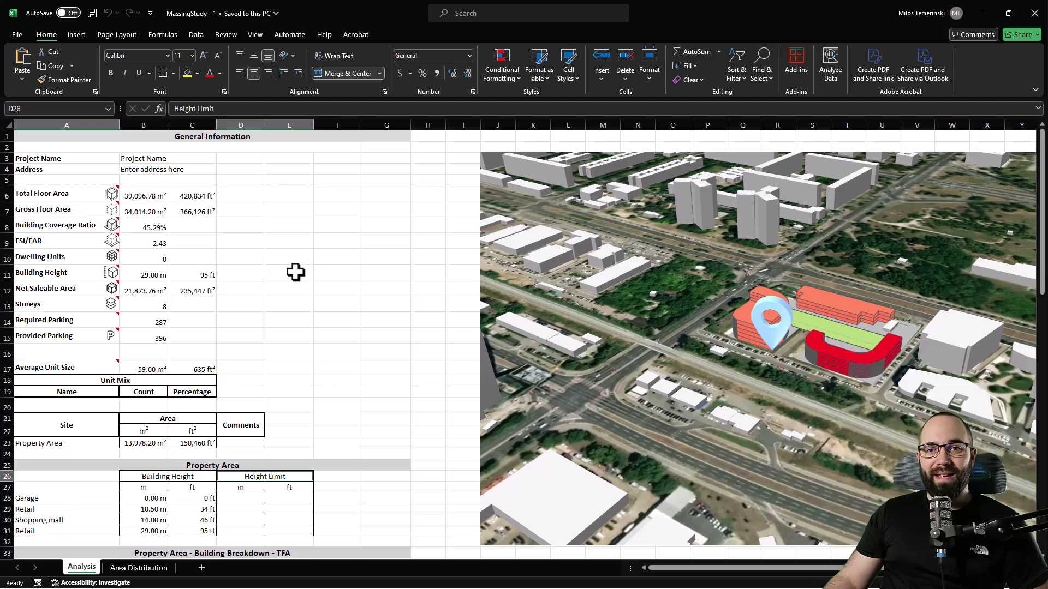
Examine the general information figures and the site preview image on the exported workbook's Analysis sheet.
scroll(295, 278, "down", 5)
scroll(332, 311, "up", 6)
scroll(331, 316, "down", 1)
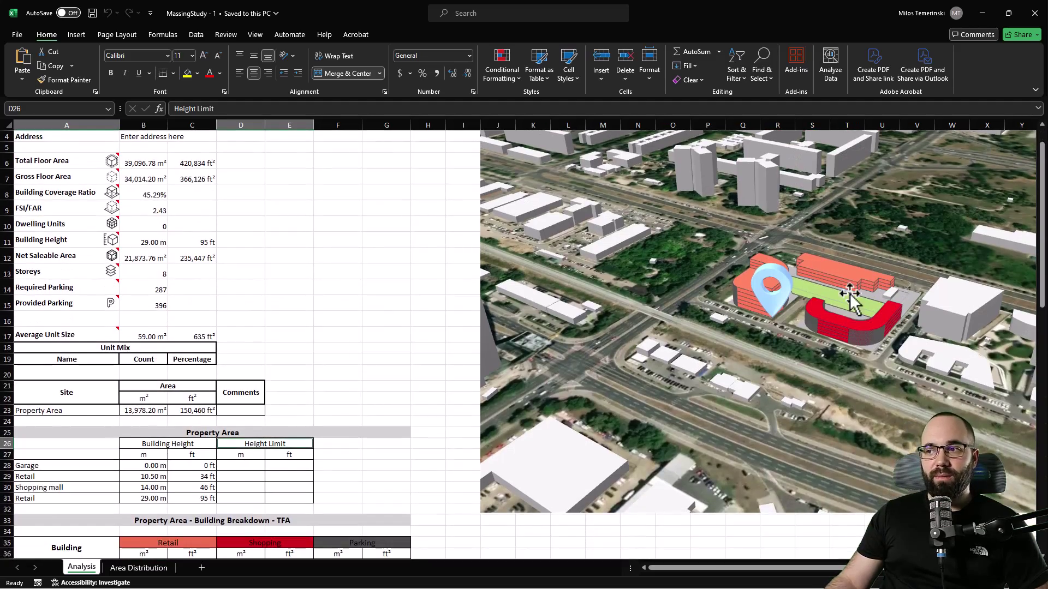
scroll(772, 304, "up", 1)
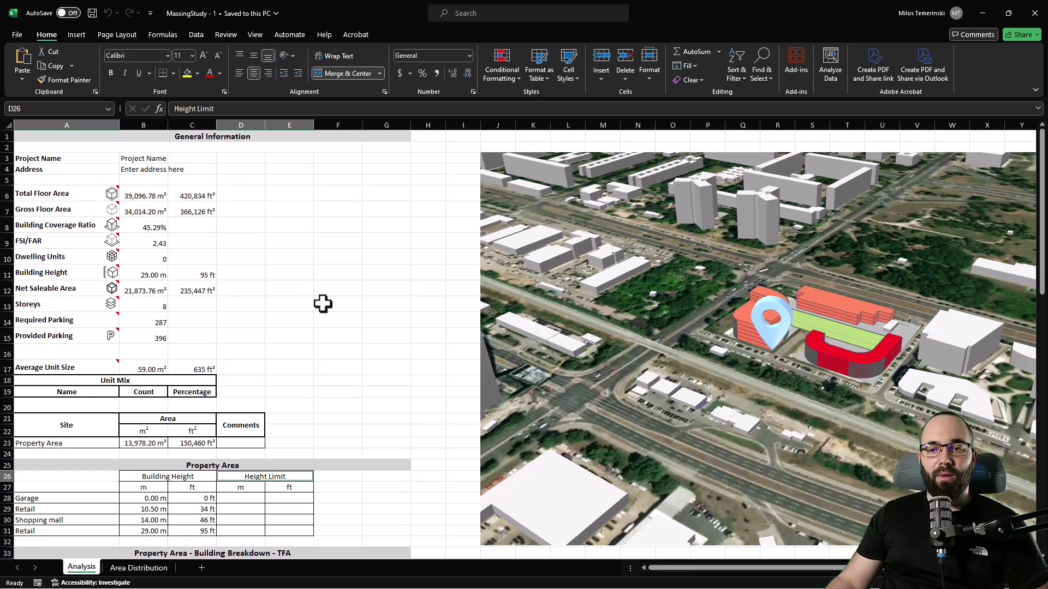
scroll(312, 305, "down", 2)
scroll(316, 304, "up", 2)
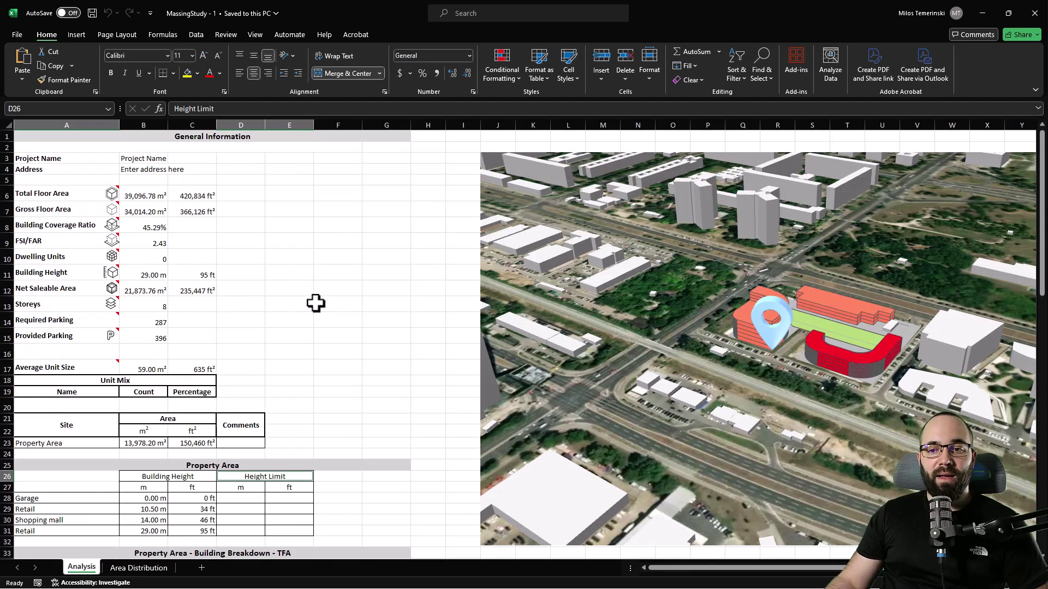
Review the property area and per-building total floor area breakdown tables down to Tower A, and return to the sheet's start.
scroll(306, 320, "down", 4)
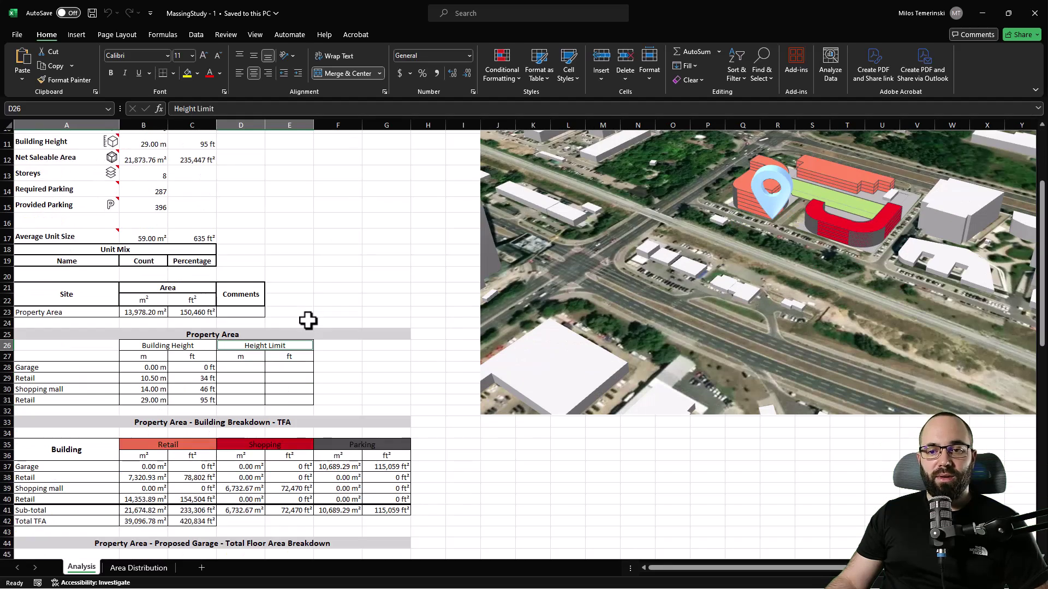
scroll(304, 355, "down", 3)
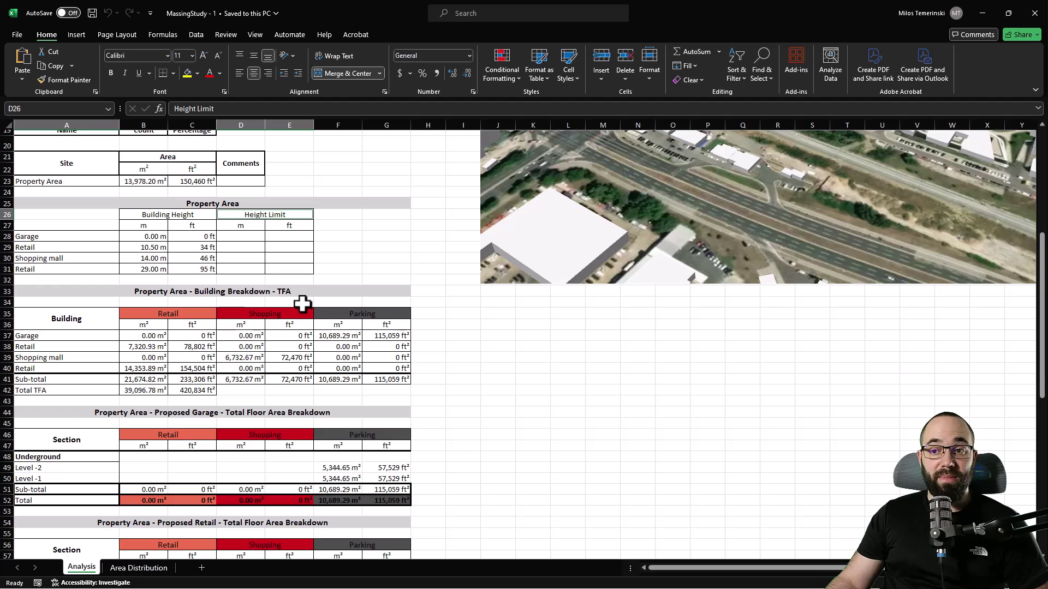
scroll(327, 319, "down", 2)
scroll(326, 319, "down", 1)
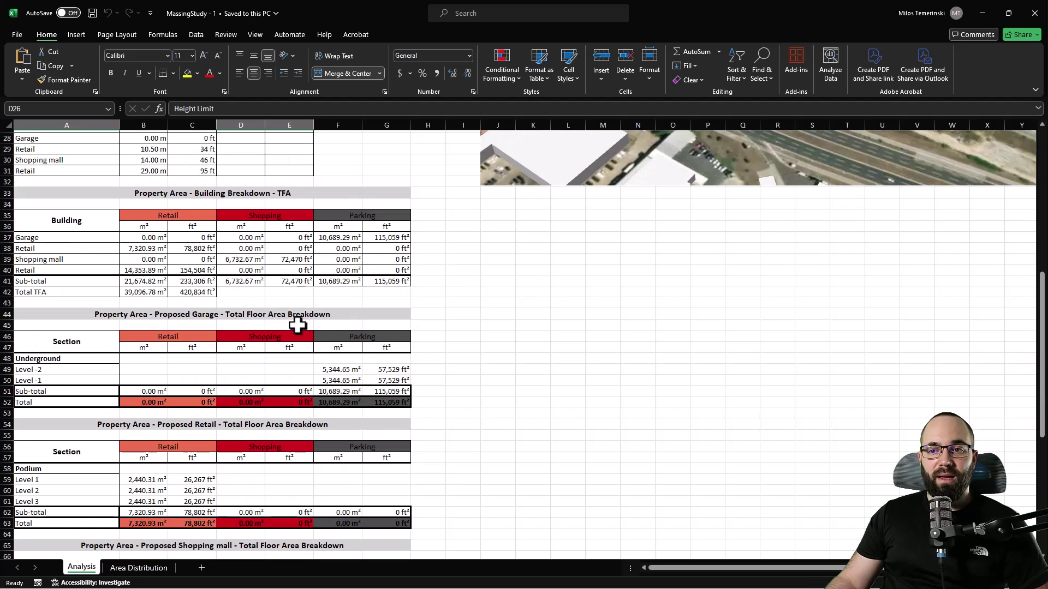
scroll(336, 300, "down", 5)
scroll(298, 312, "down", 11)
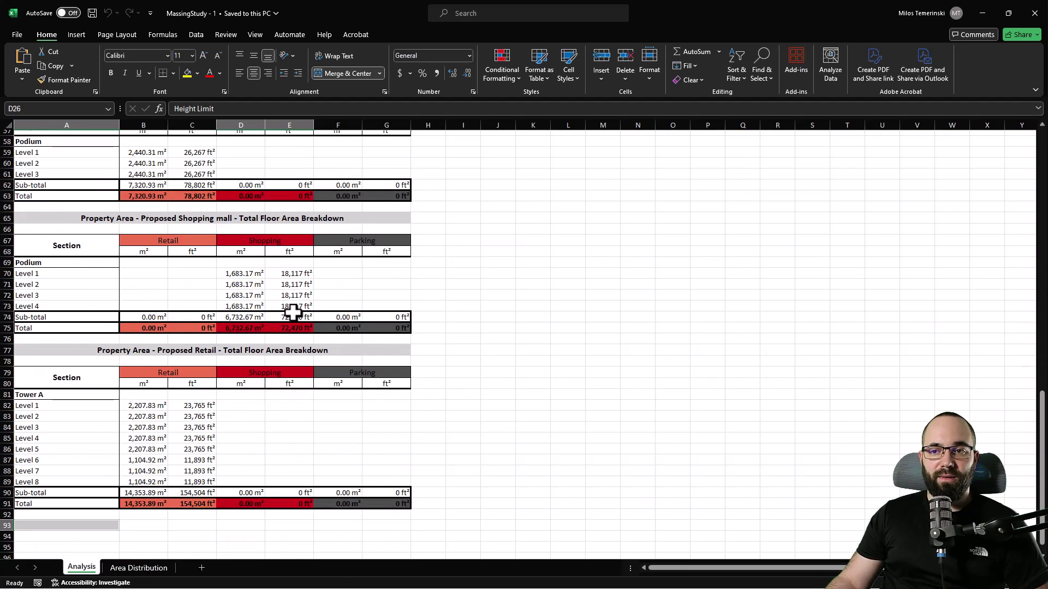
scroll(266, 334, "up", 3)
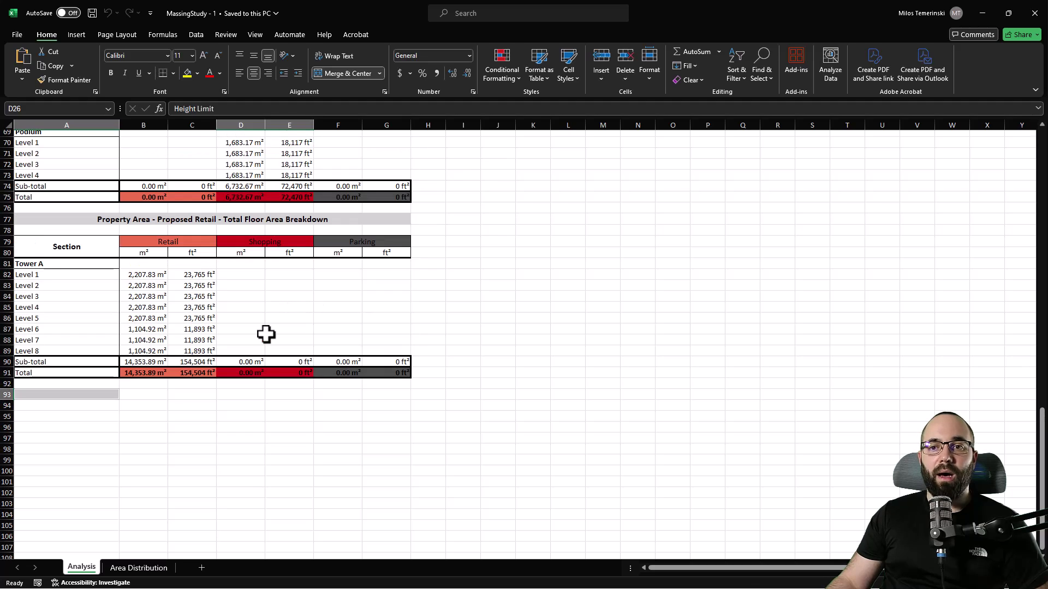
scroll(265, 334, "up", 20)
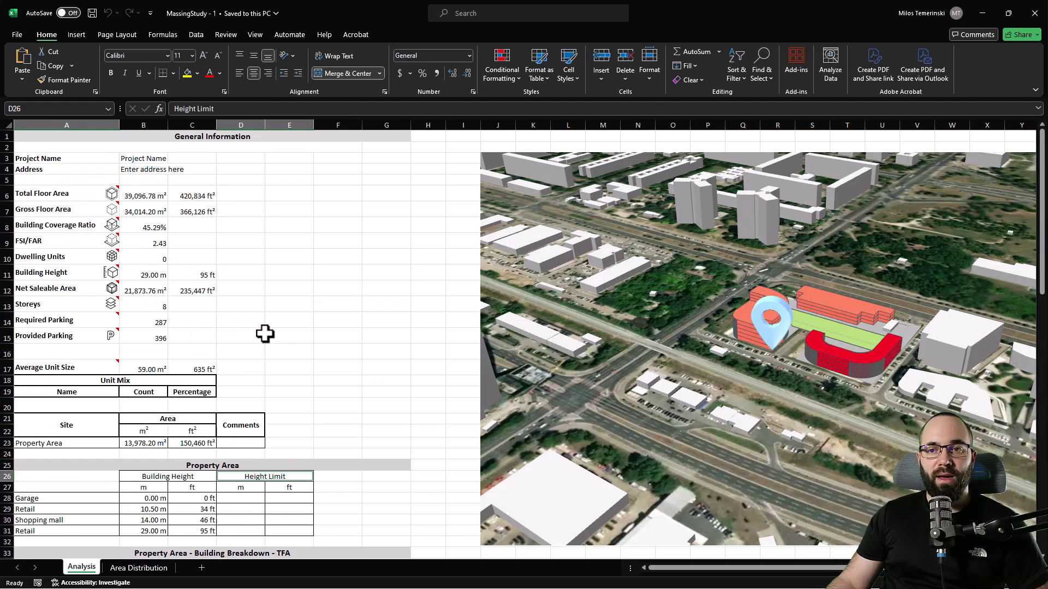